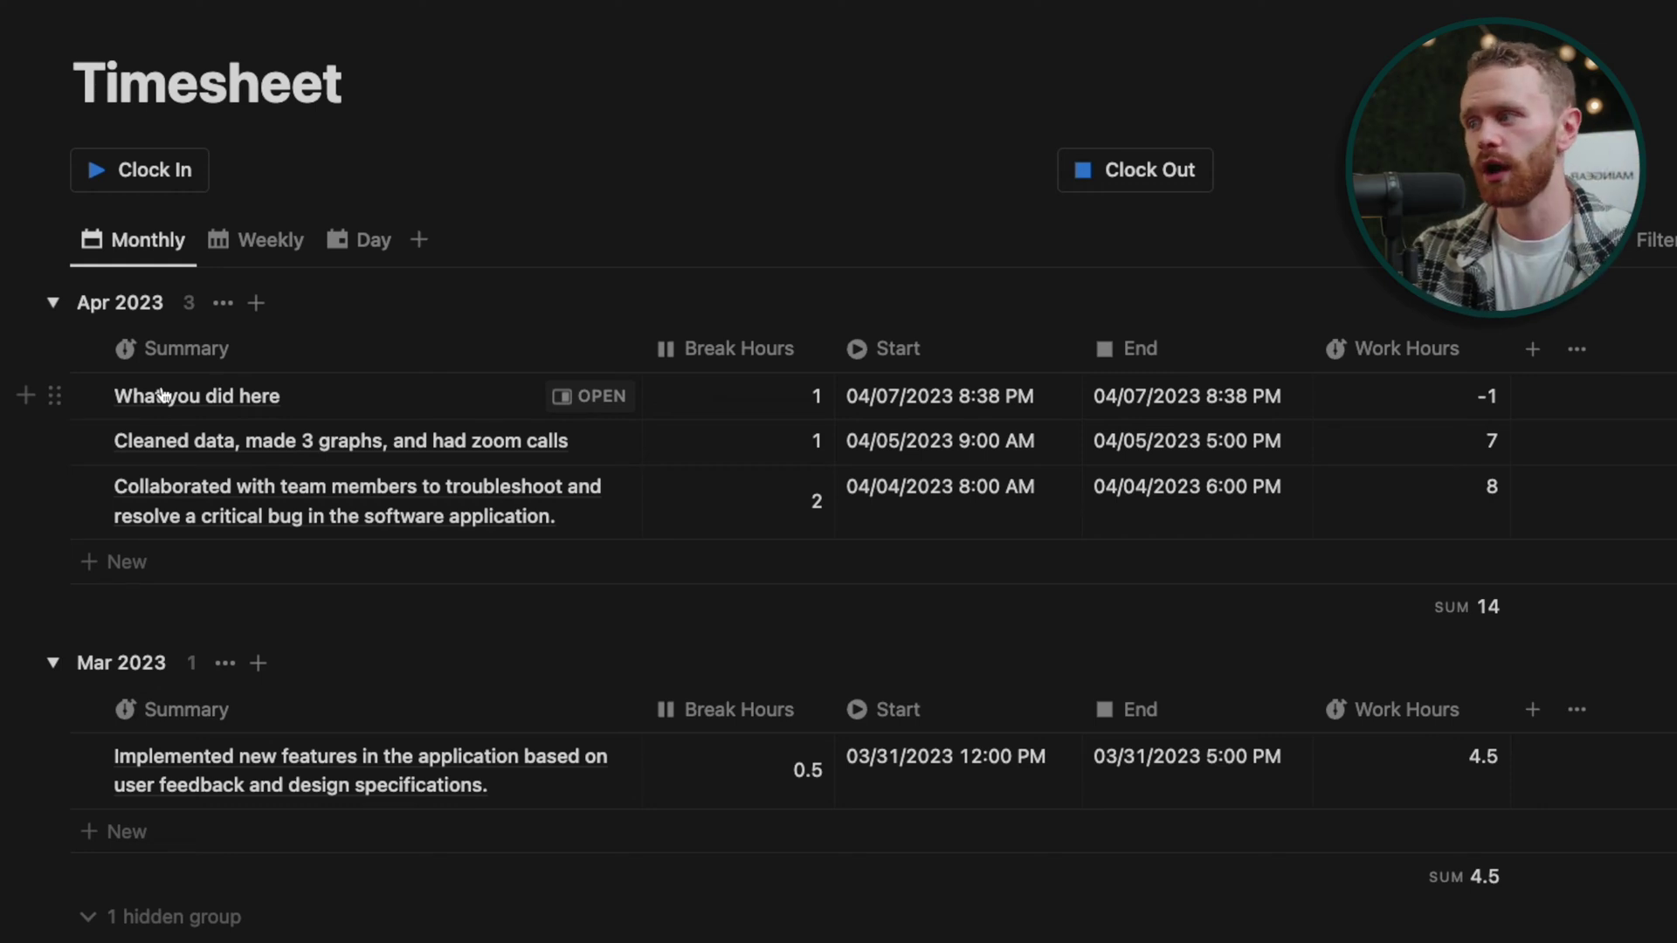
- Clock in and immediately clock out, logging a new shift at 04/07/2023 8:41 PM
{"action": "mouse_move", "coordinate": [24, 172]}
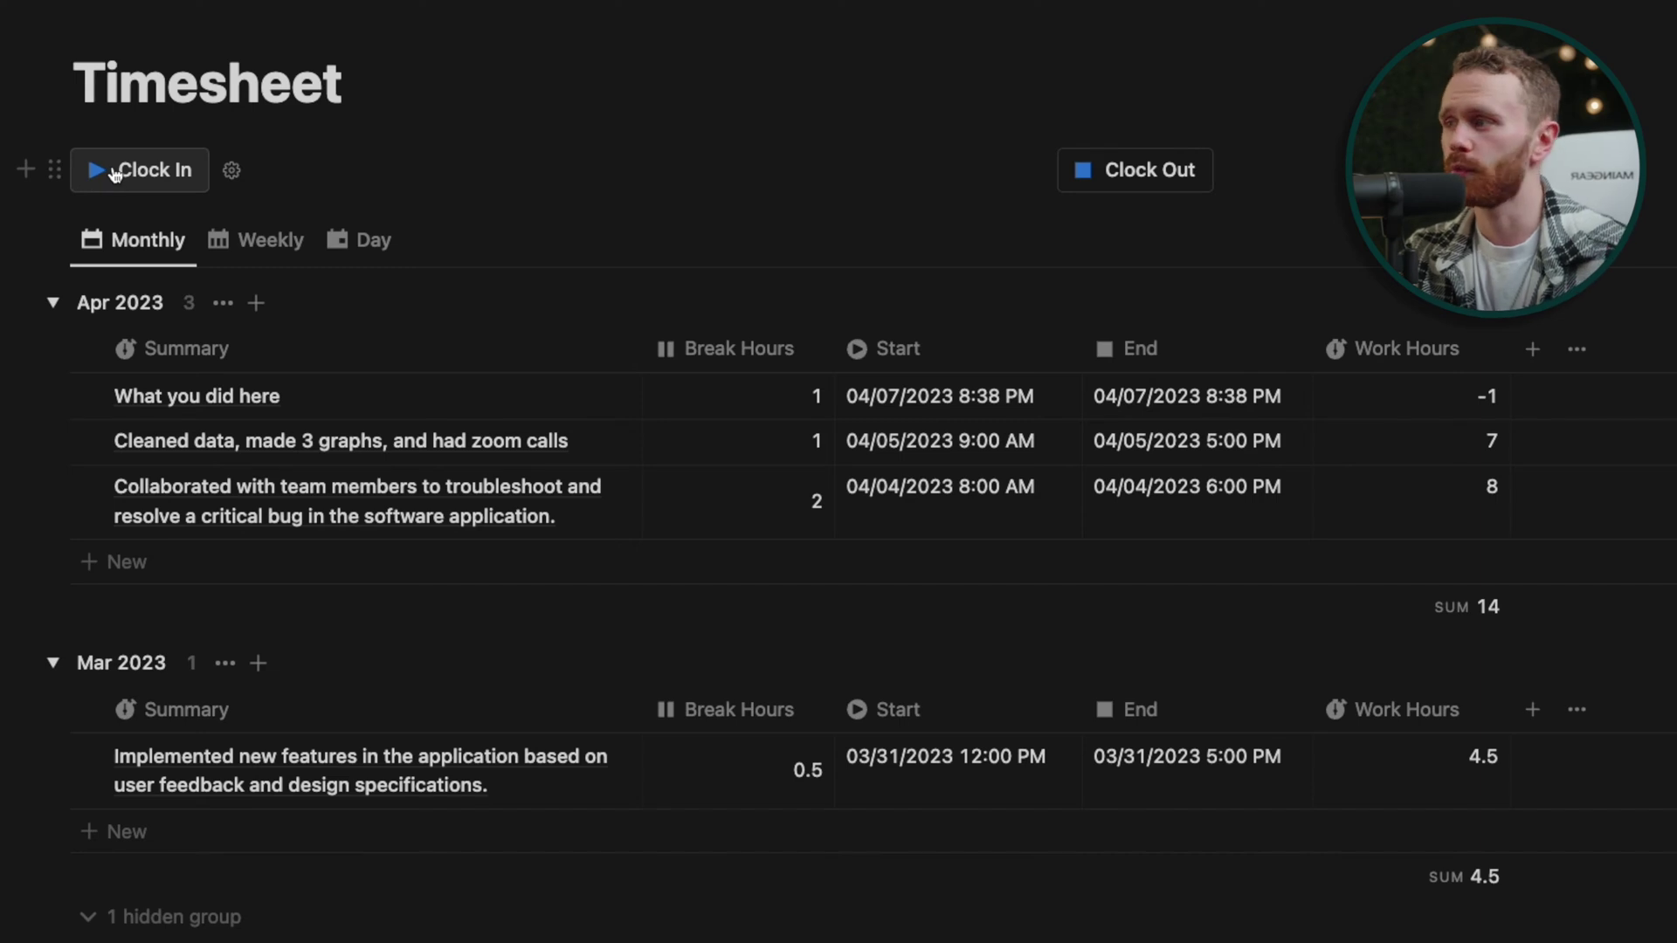
{"action": "left_click", "coordinate": [153, 171]}
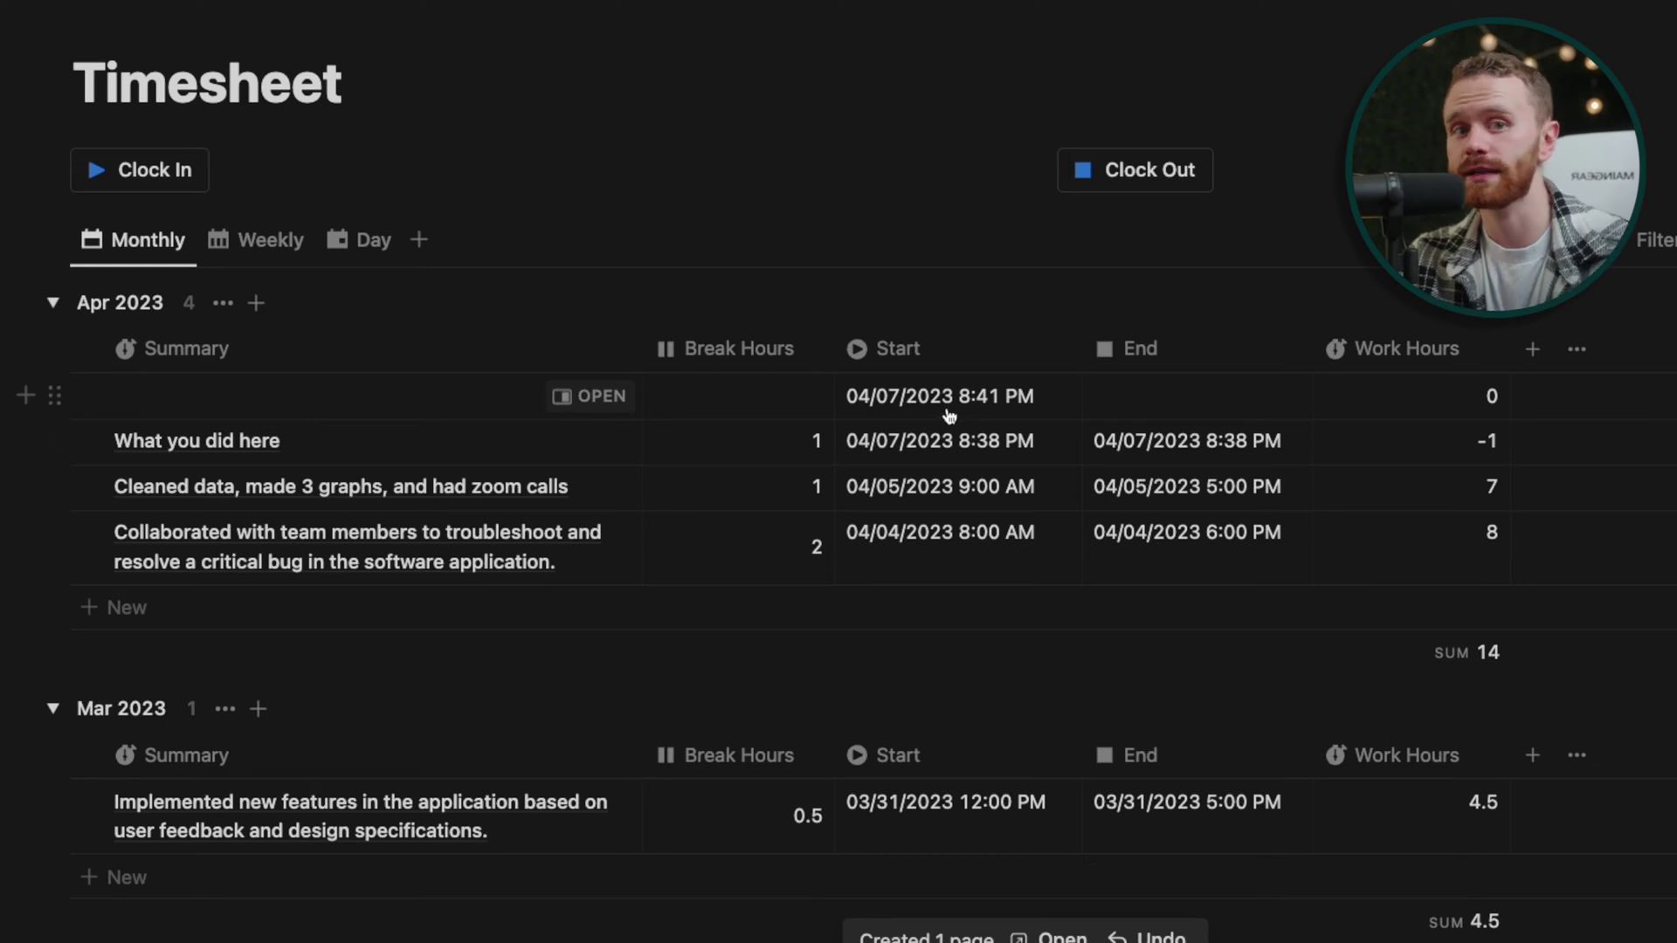
{"action": "left_click", "coordinate": [1110, 173]}
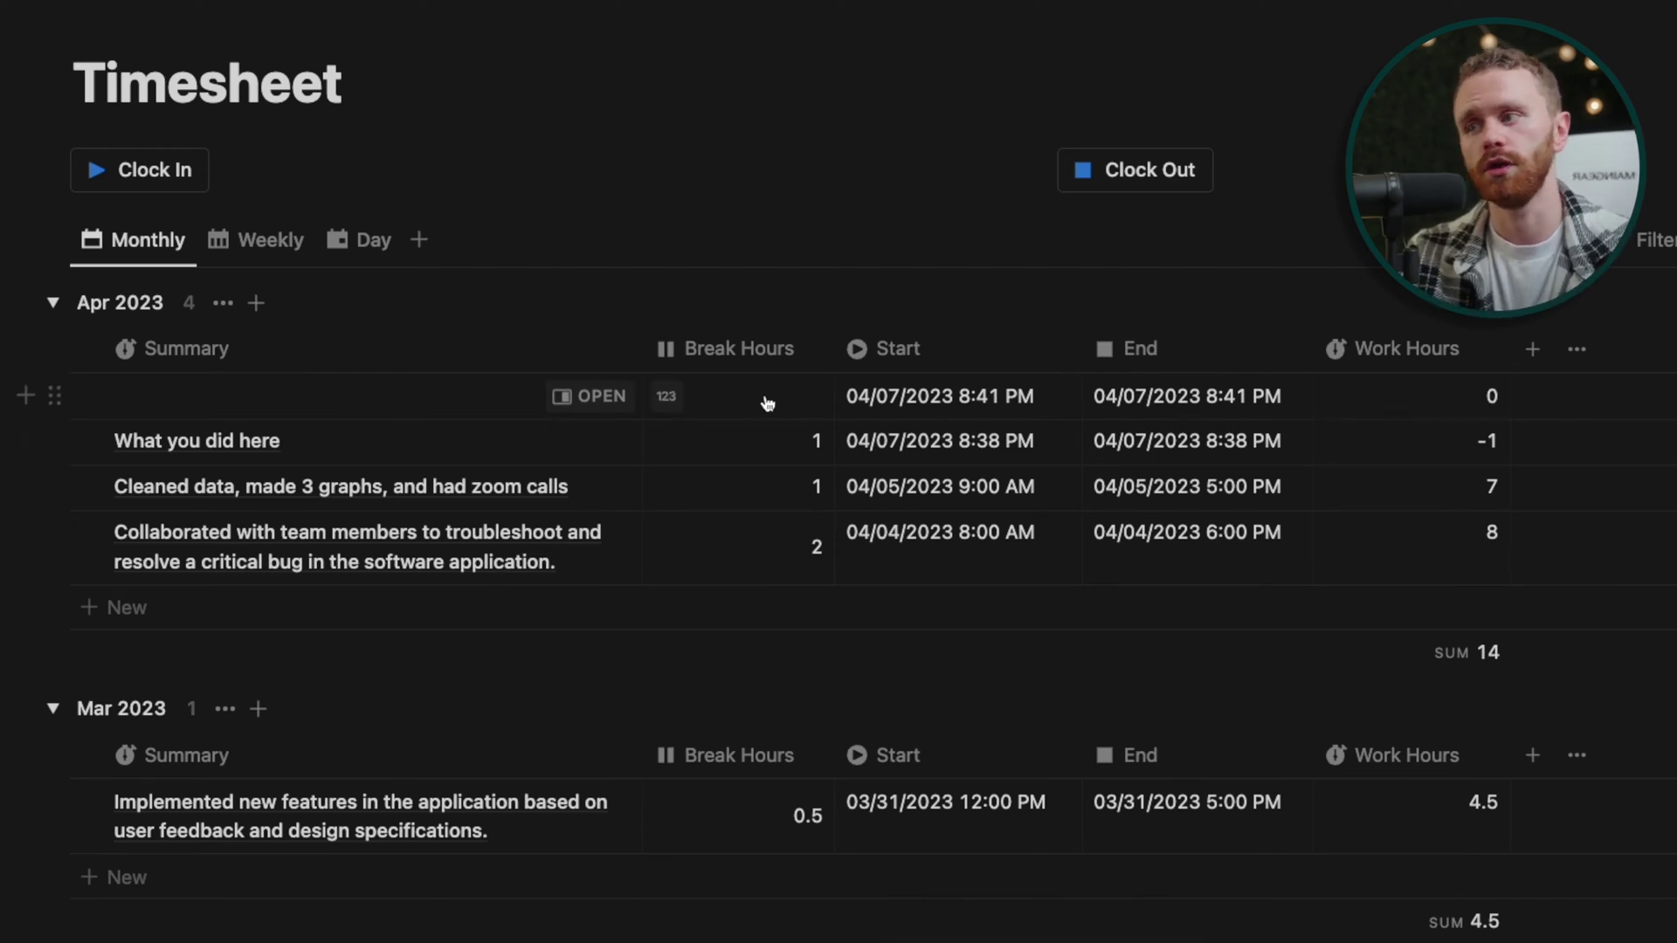
{"action": "left_click", "coordinate": [730, 399]}
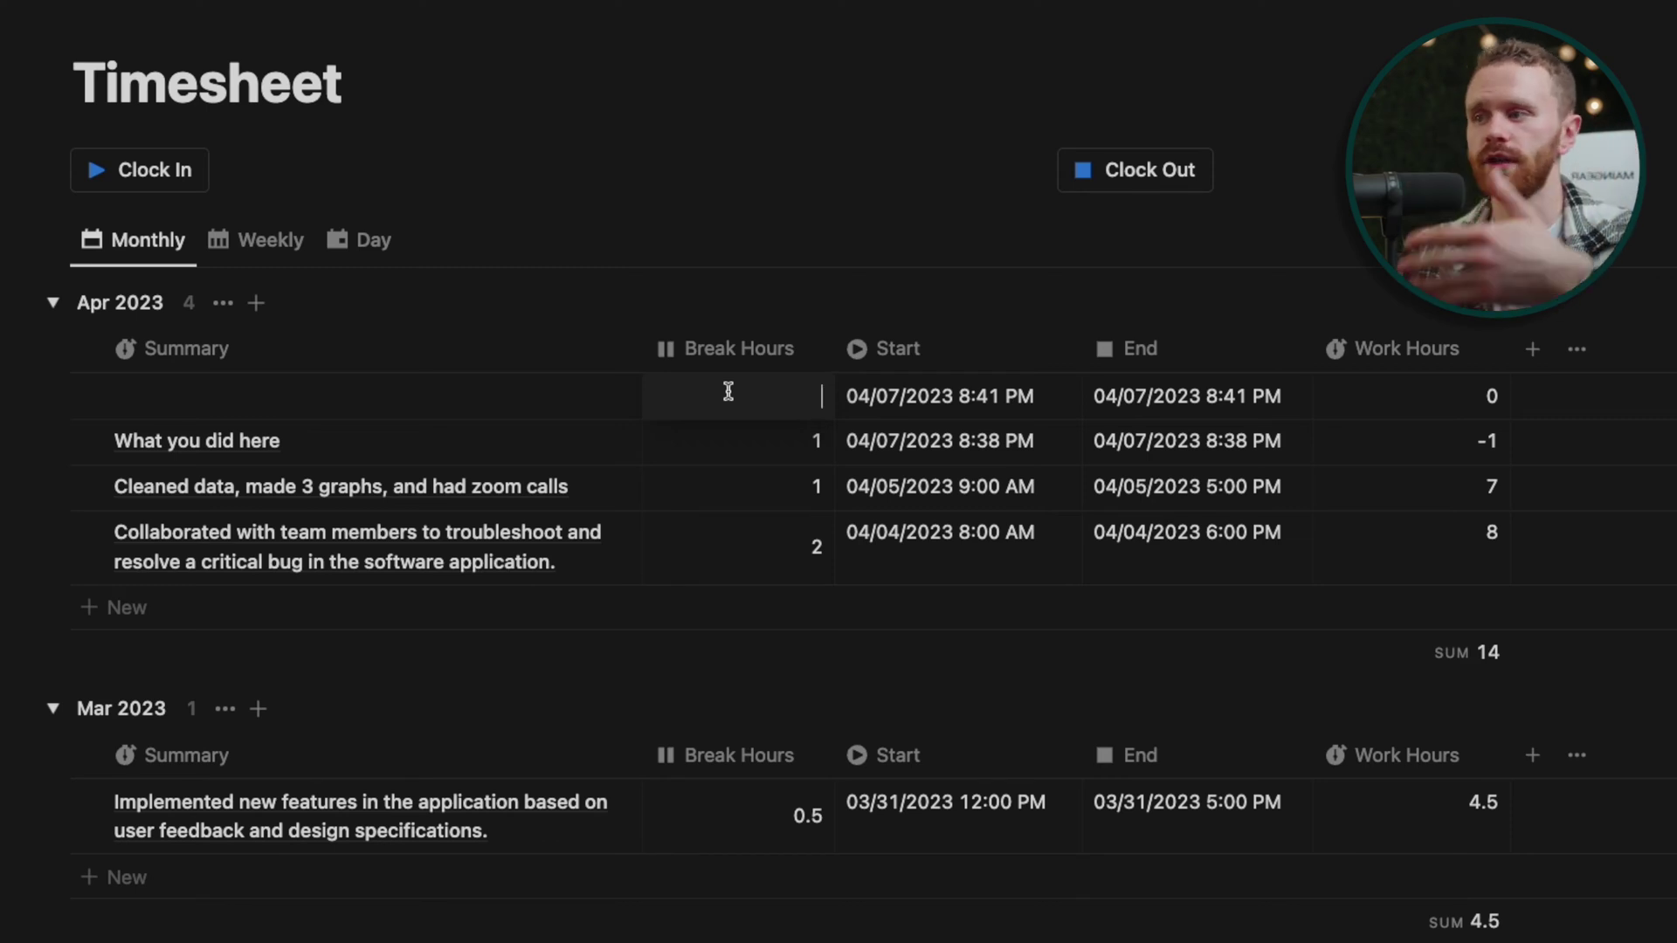
- Set the new entry's Break Hours to 1
{"action": "type", "text": "1"}
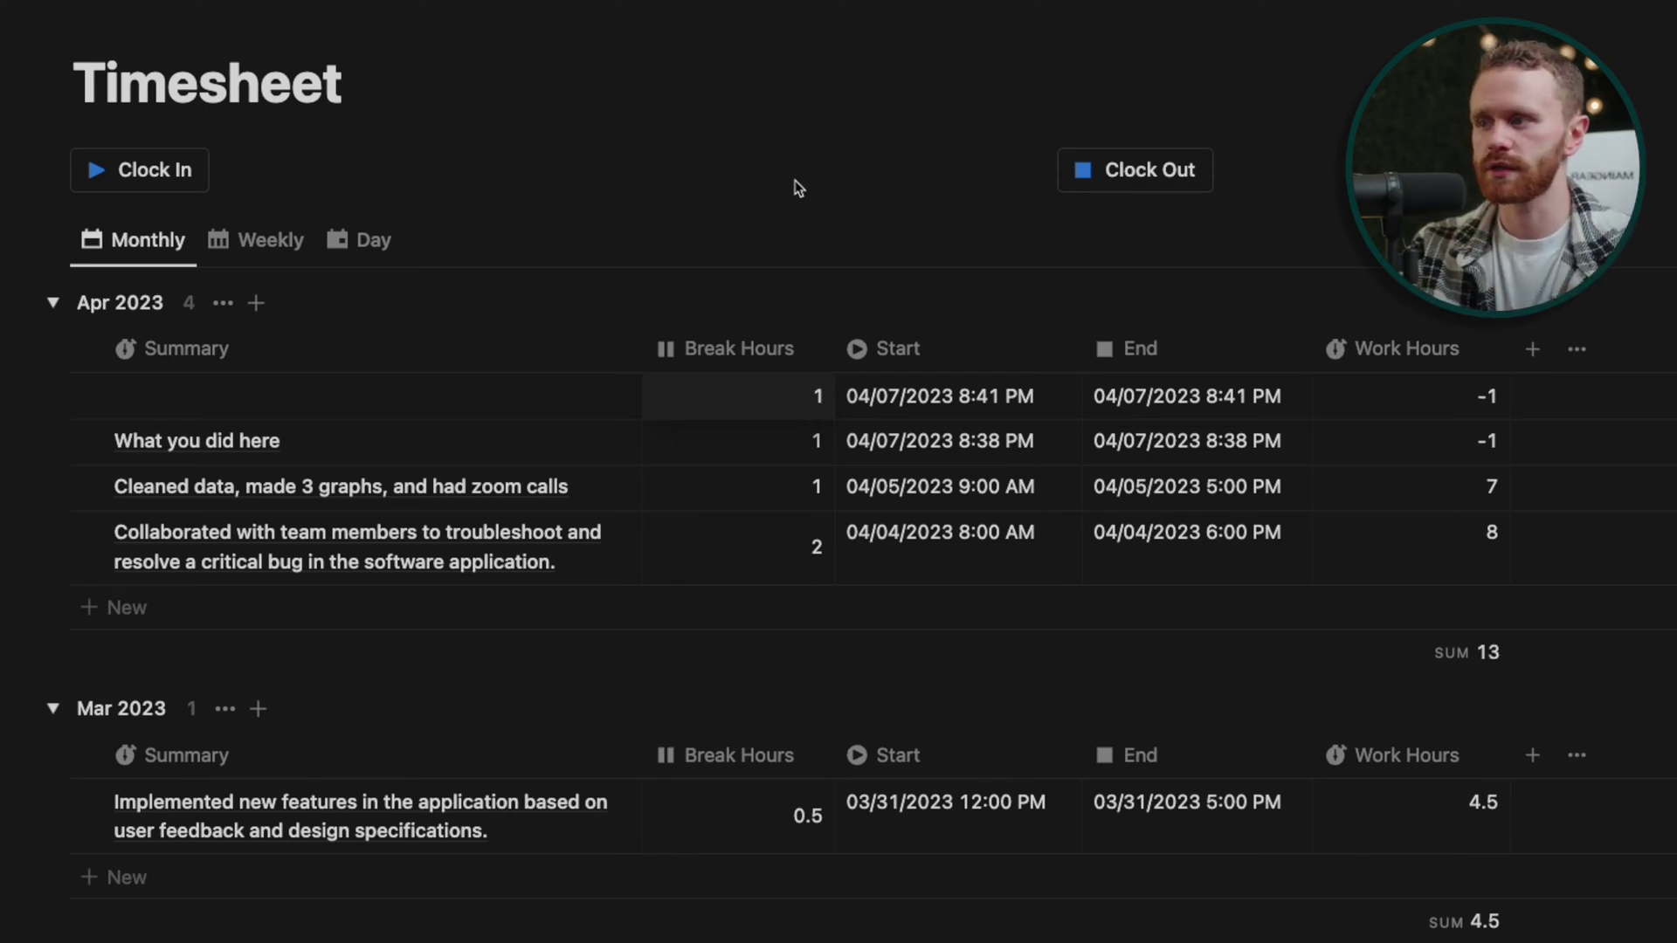
{"action": "key", "text": "Escape"}
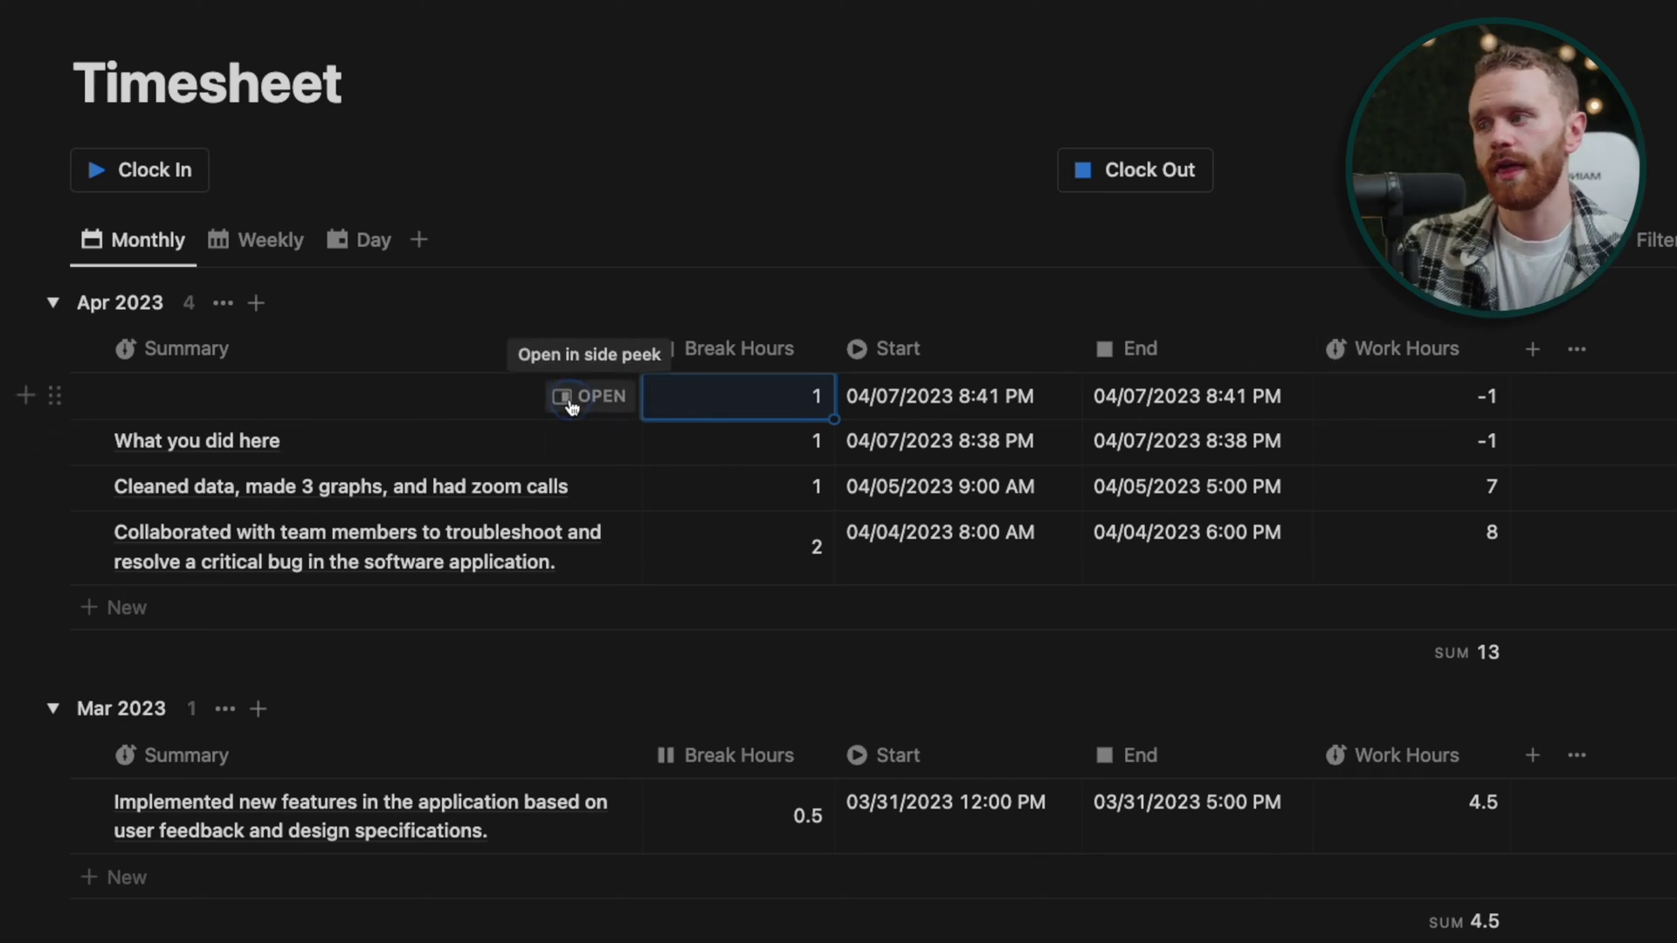
{"action": "left_click", "coordinate": [568, 396]}
{"action": "left_click", "coordinate": [464, 161]}
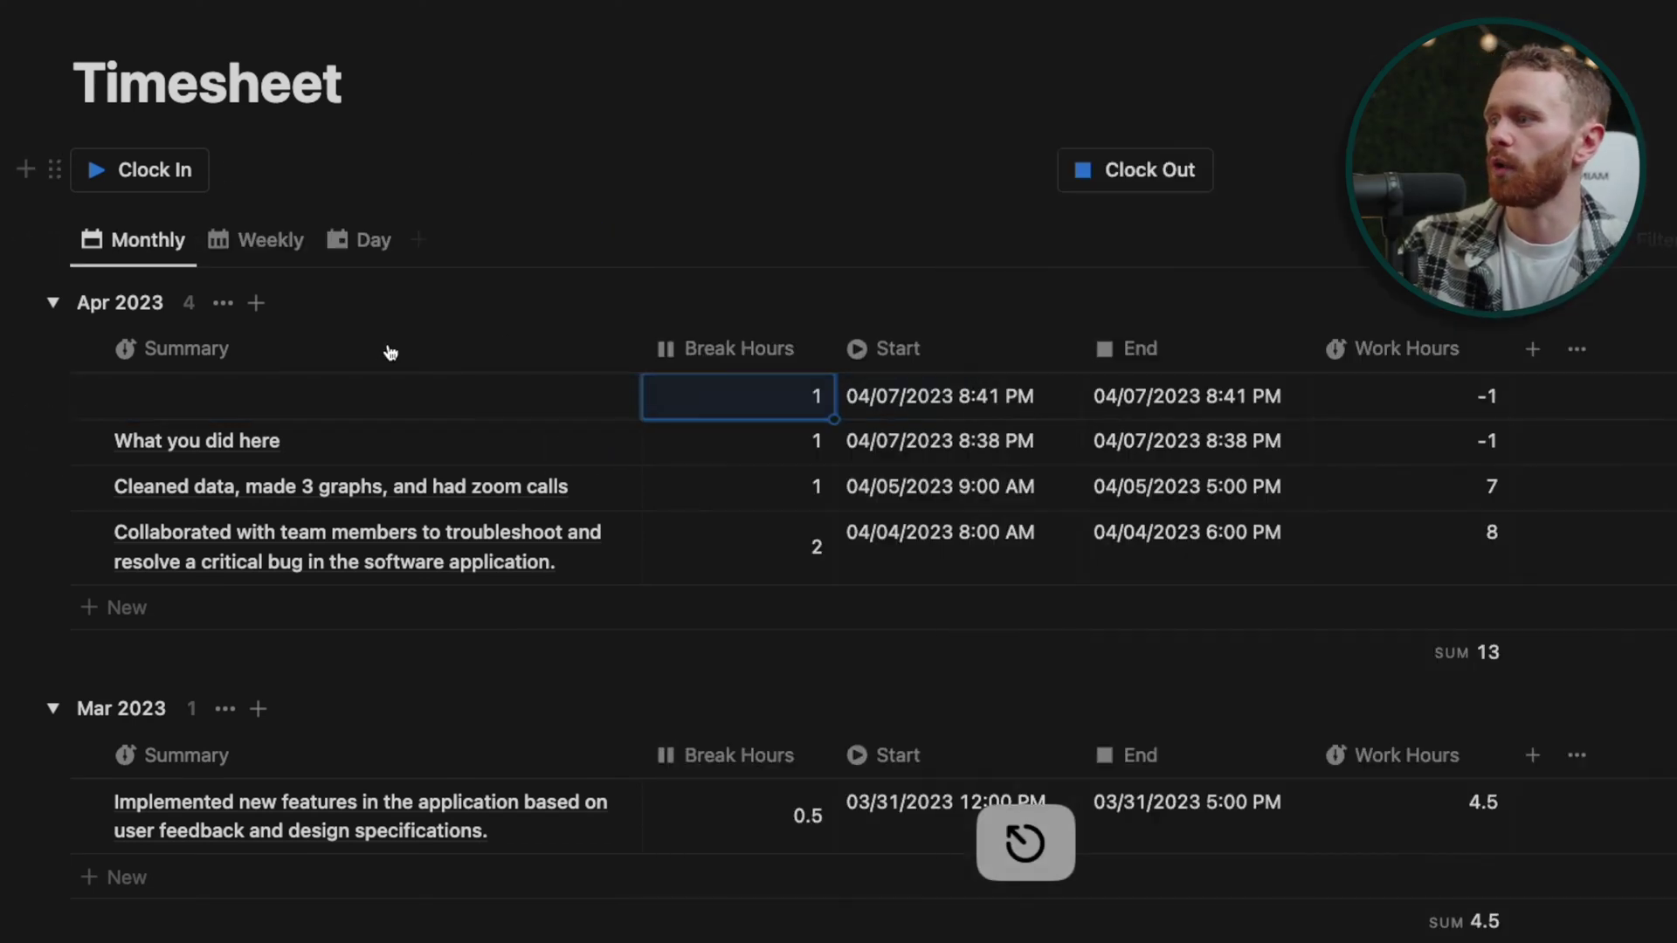
- Enter 'What we did' as the new entry's Summary
{"action": "left_click", "coordinate": [330, 396]}
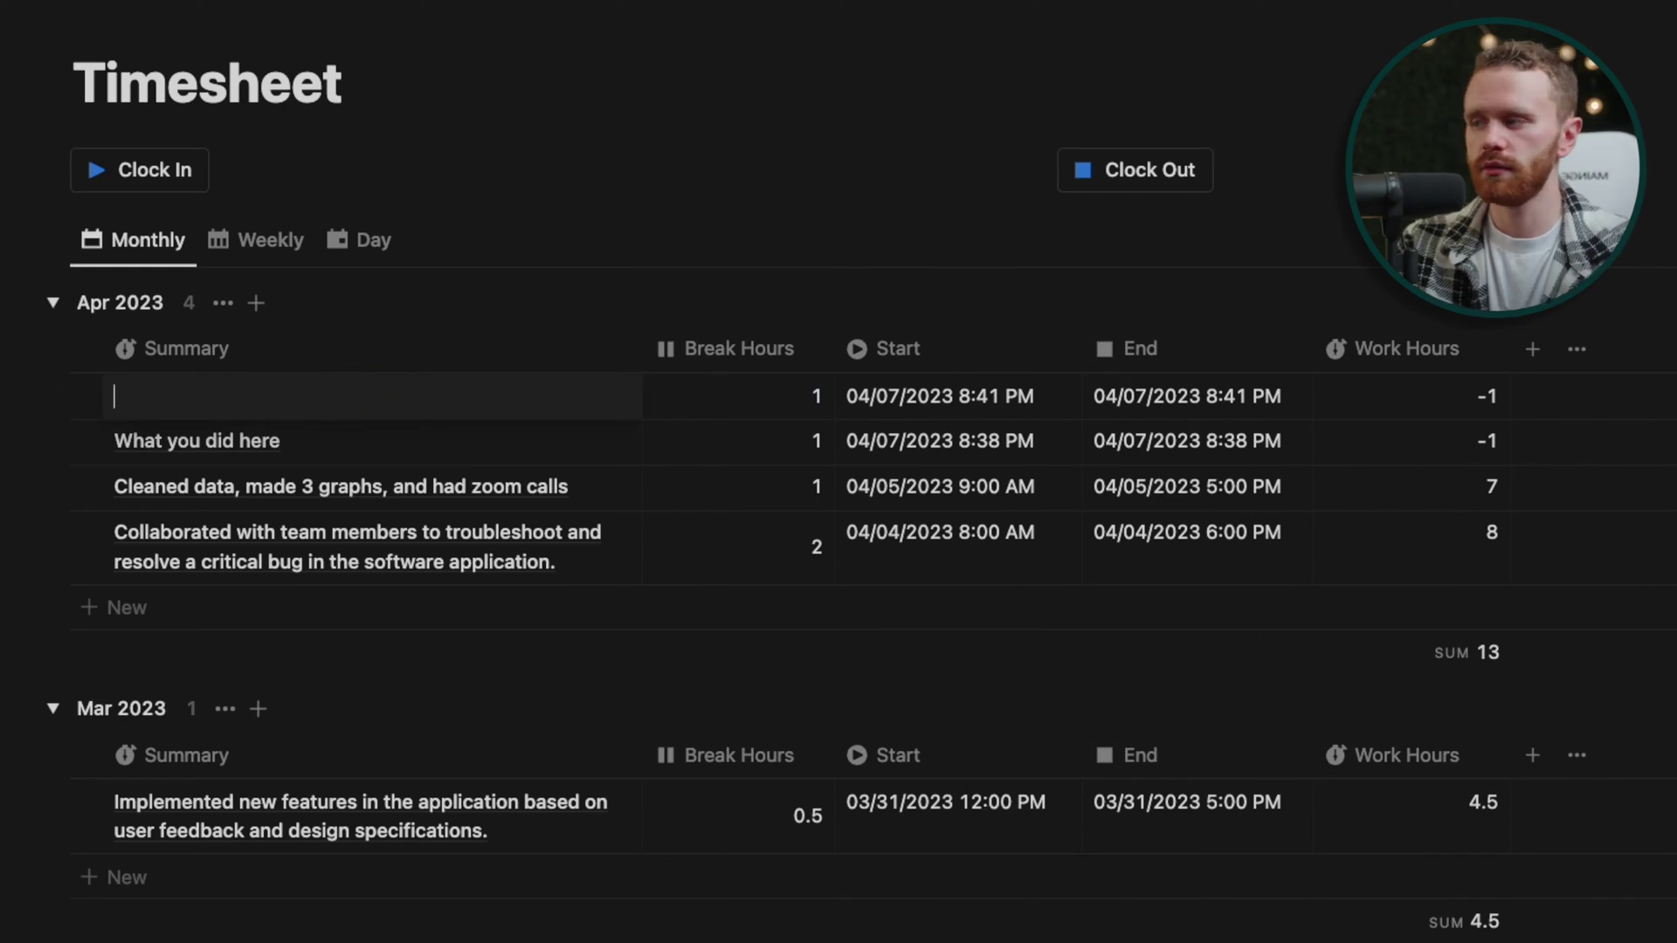
{"action": "type", "text": "What the"}
{"action": "key", "text": "BackSpace"}
{"action": "key", "text": "BackSpace"}
{"action": "key", "text": "BackSpace"}
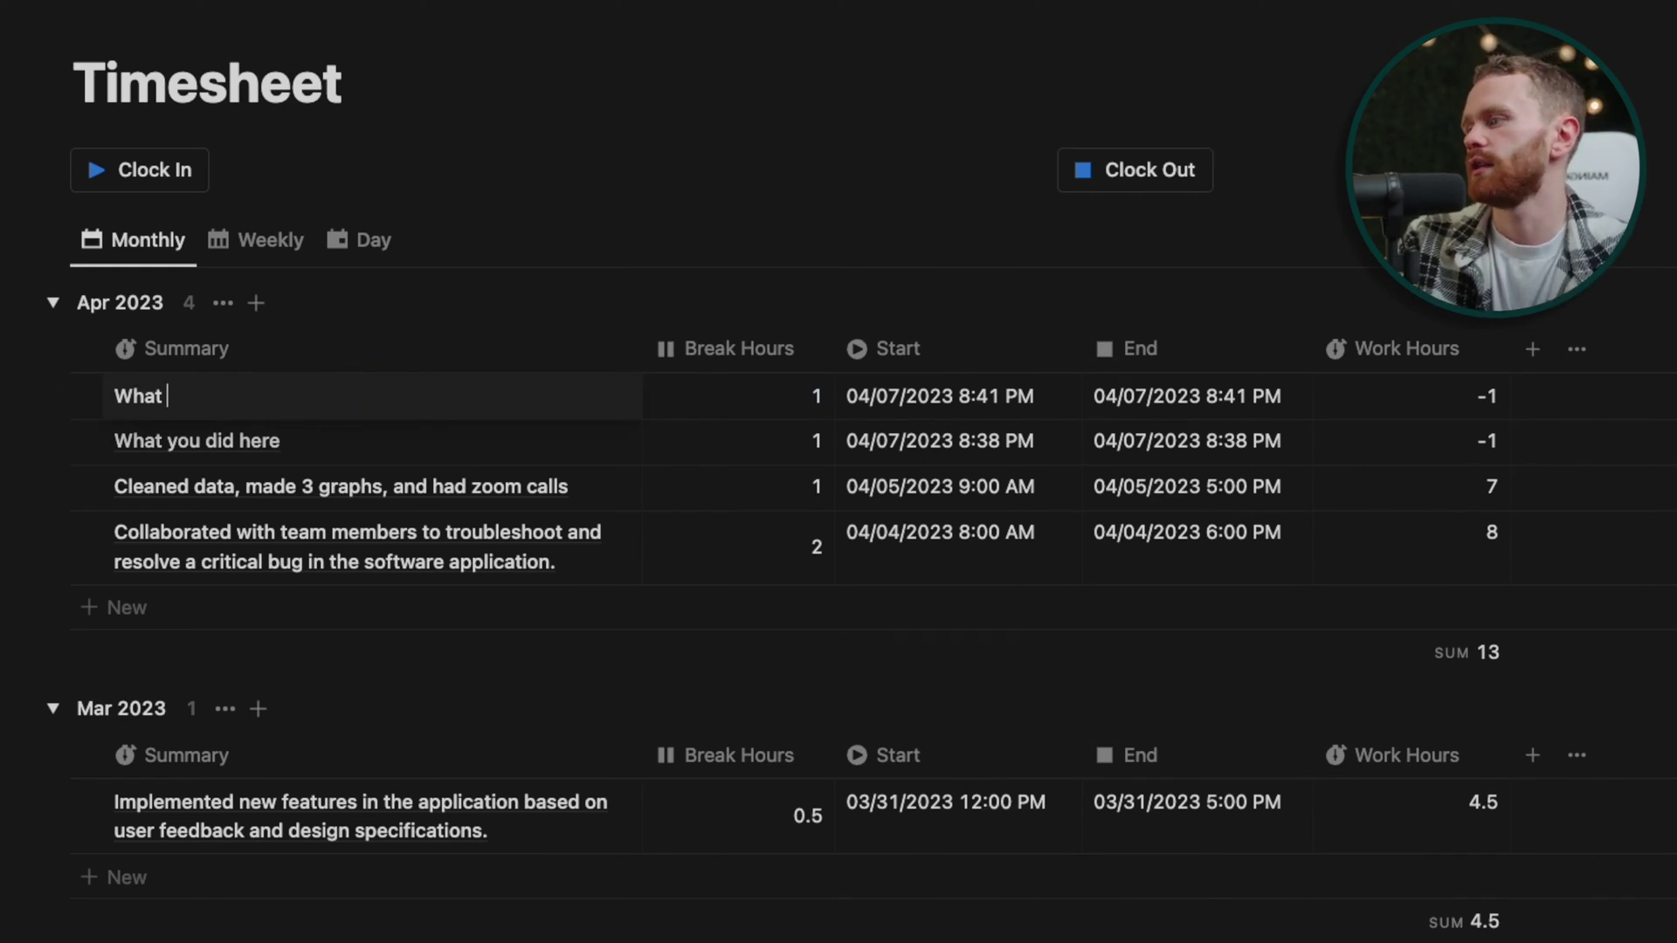
{"action": "type", "text": "we did"}
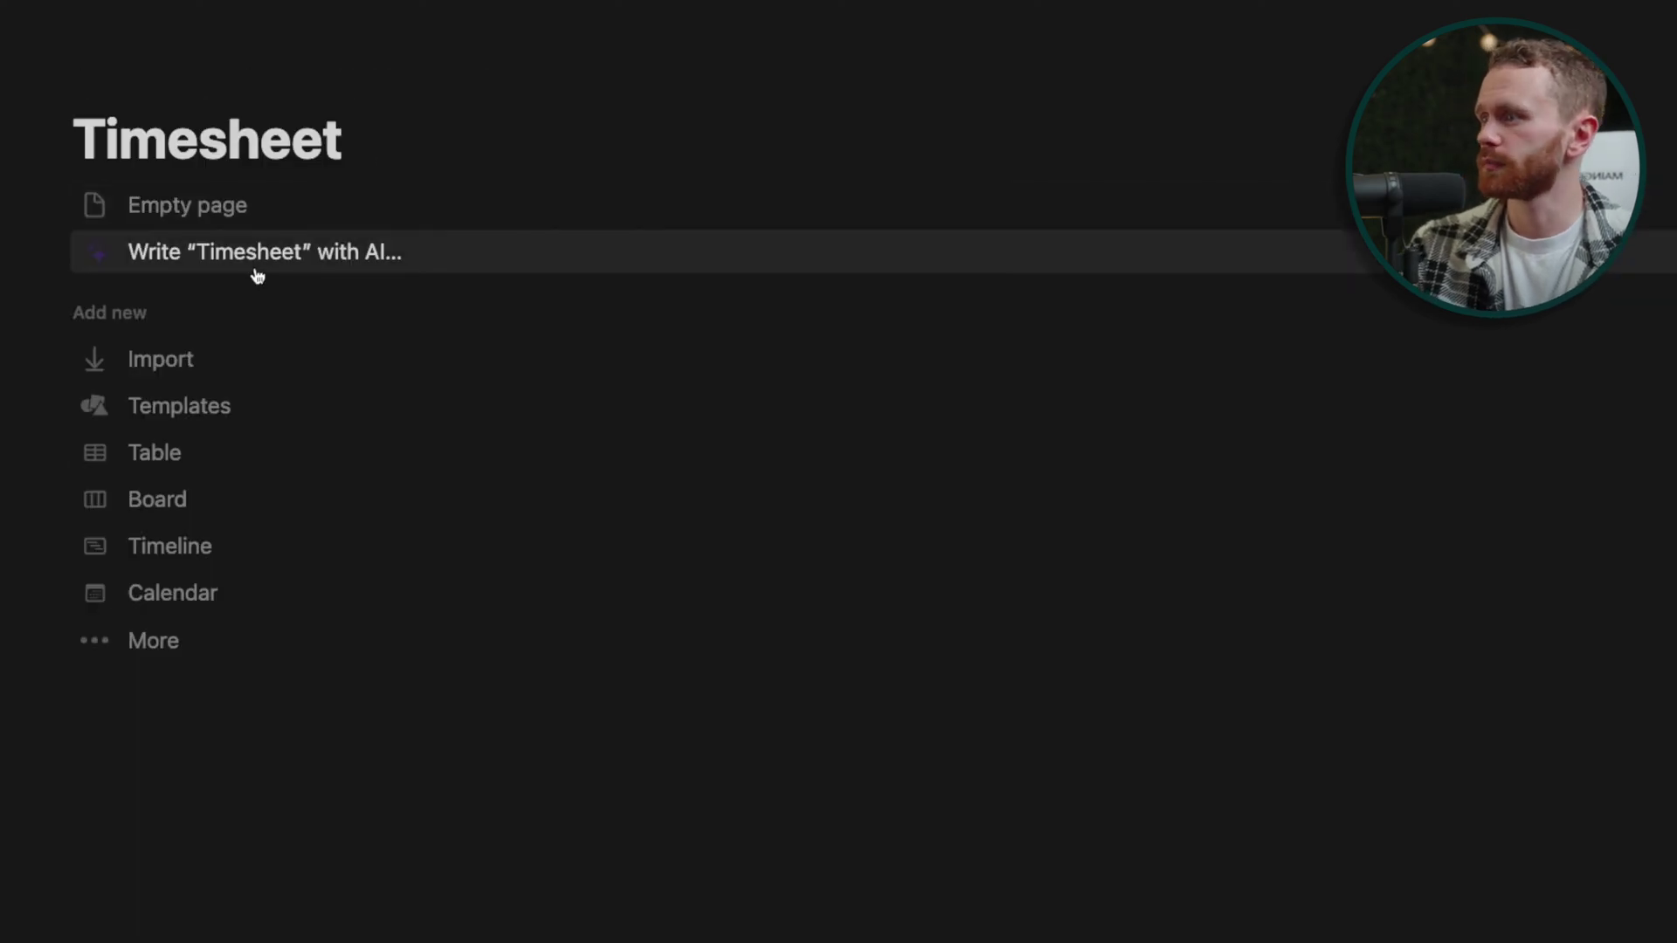
- Insert an inline table database below the Timesheet page title using /inline
{"action": "left_click", "coordinate": [401, 143]}
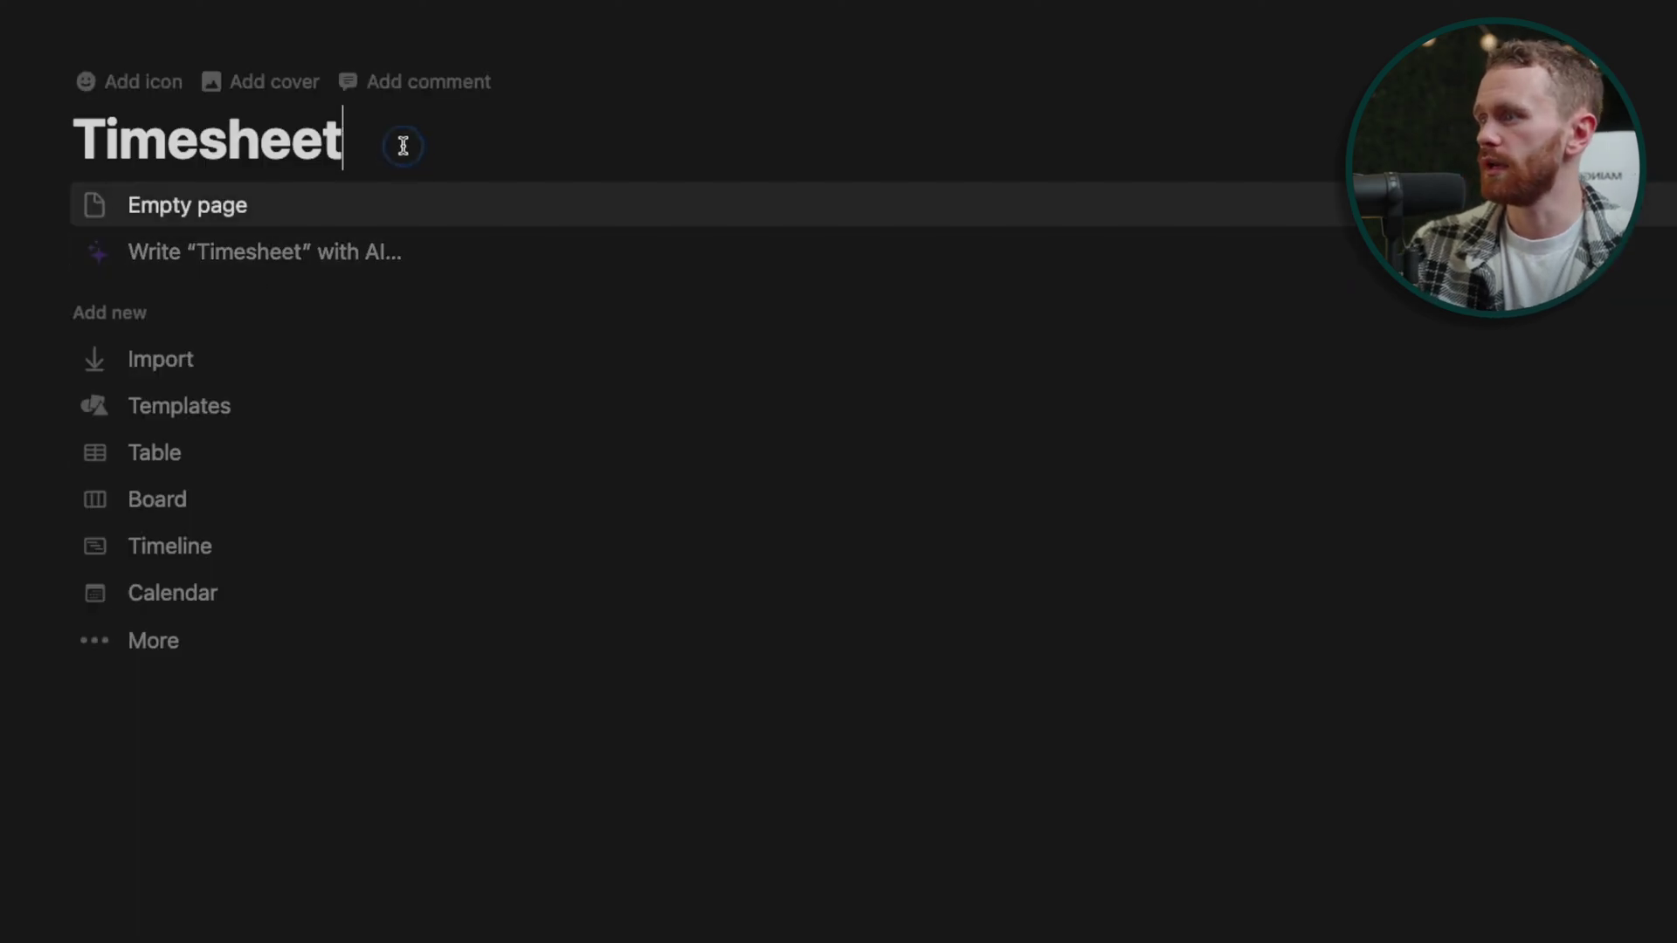
{"action": "key", "text": "Return"}
{"action": "type", "text": "/inline"}
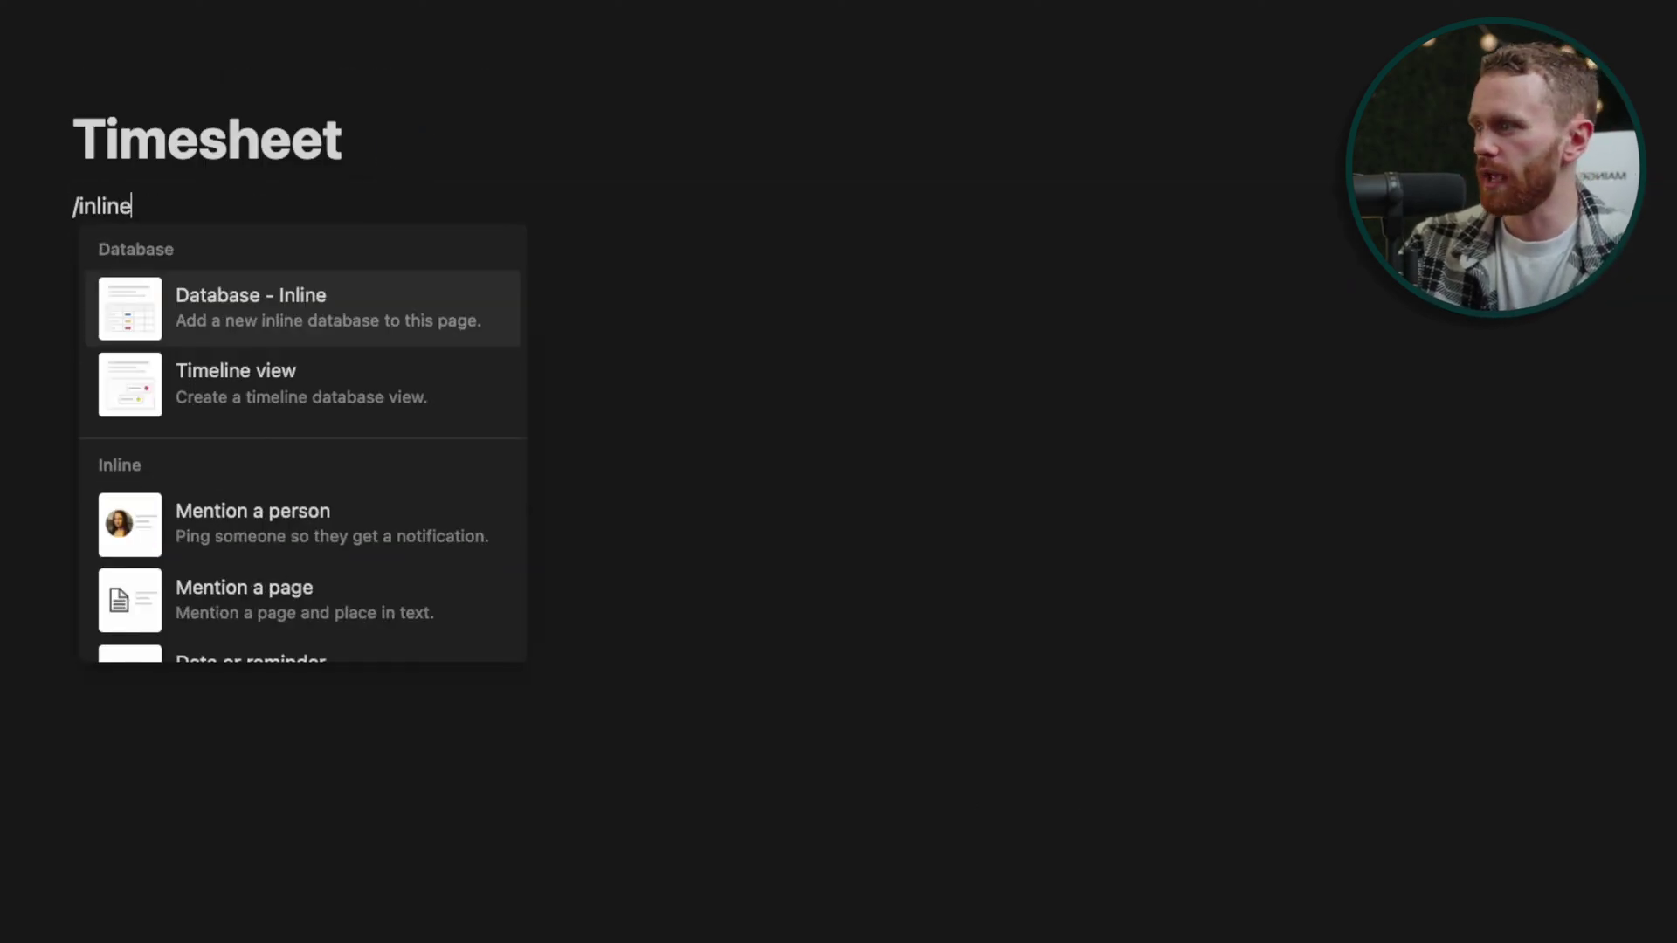
{"action": "key", "text": "Return"}
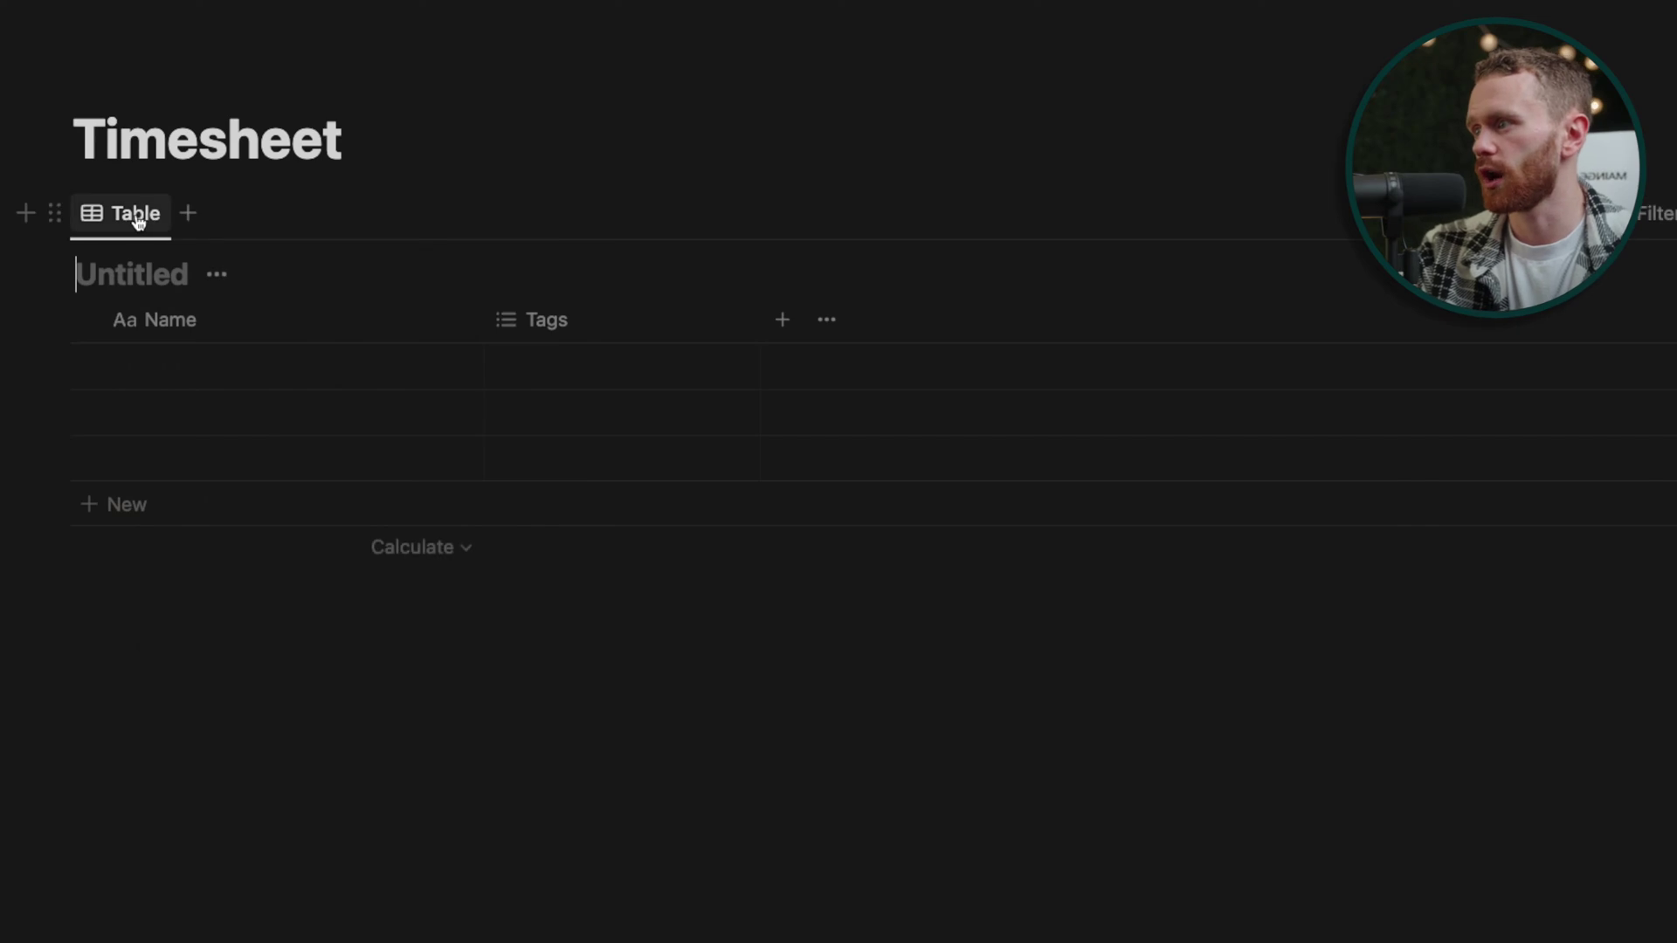
- Rename the table view to Monthly and title the database 'my Timesheet'
{"action": "left_click", "coordinate": [138, 222]}
{"action": "left_click", "coordinate": [144, 266]}
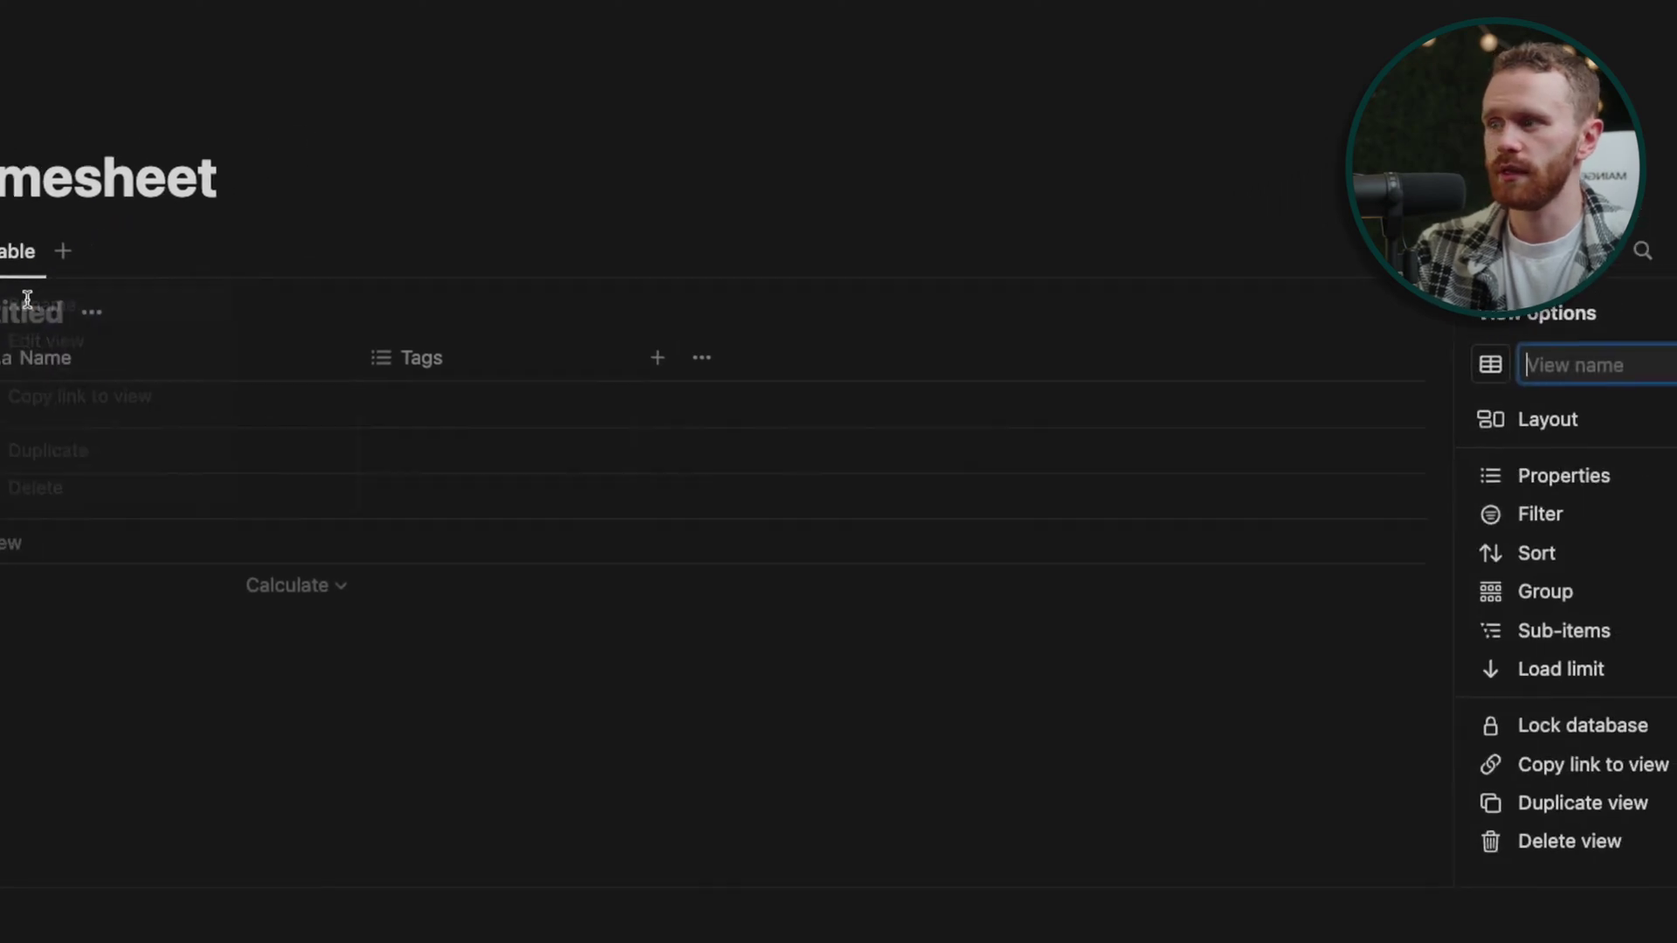
{"action": "type", "text": "Monthly"}
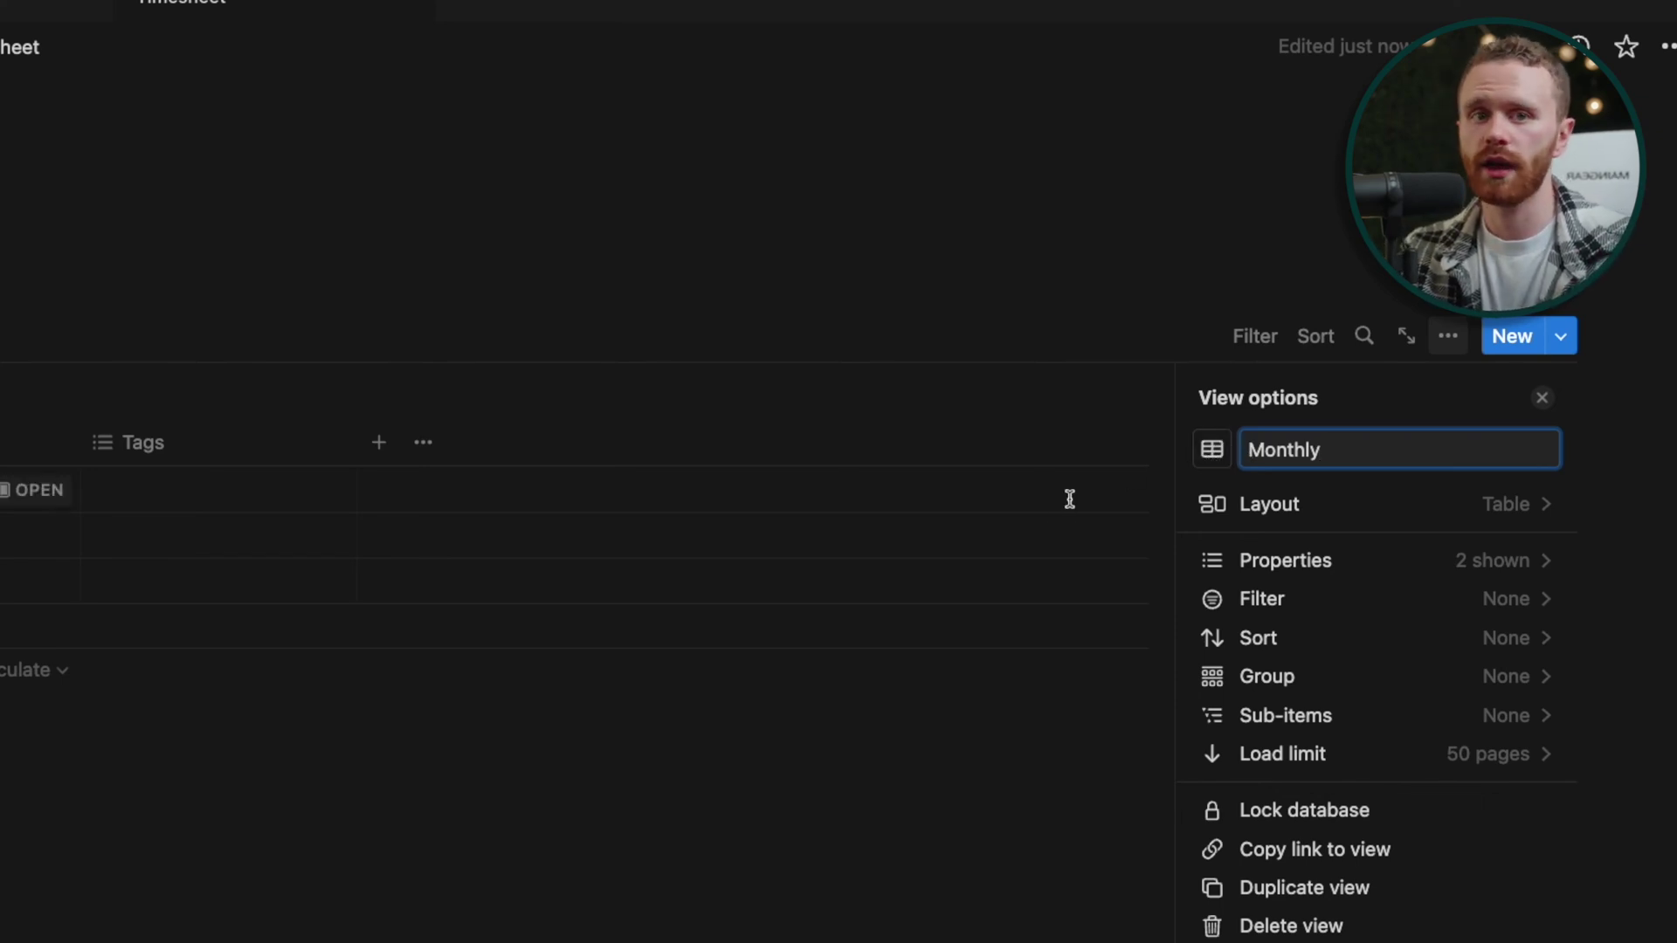
{"action": "left_click", "coordinate": [429, 865]}
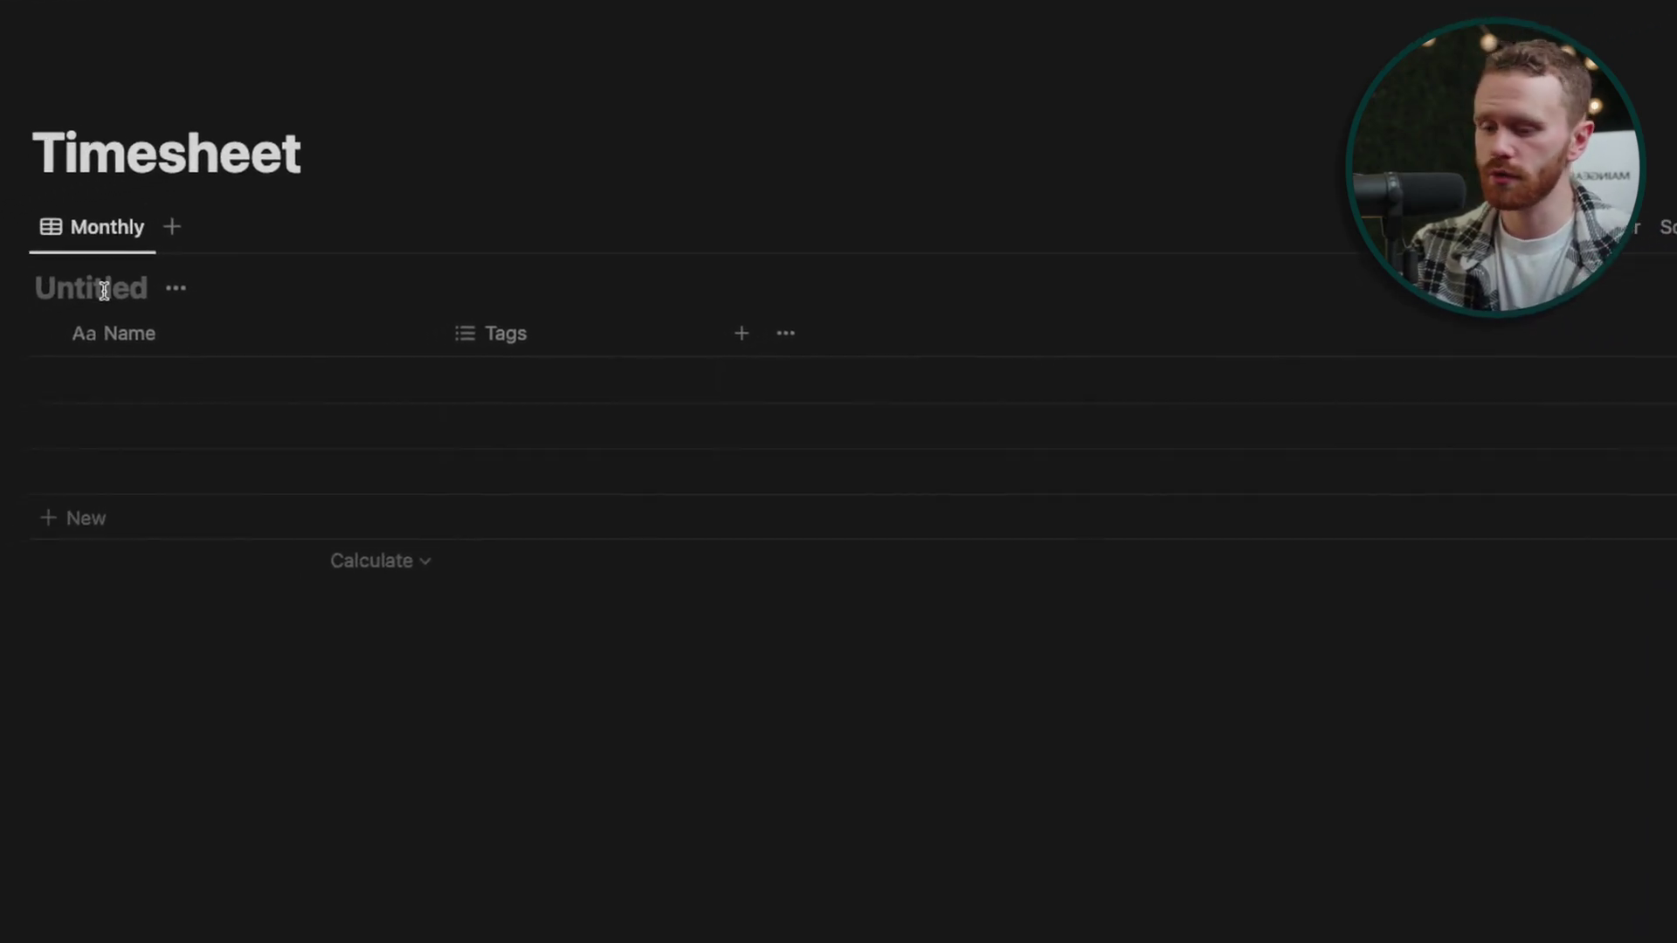
{"action": "left_click", "coordinate": [104, 291]}
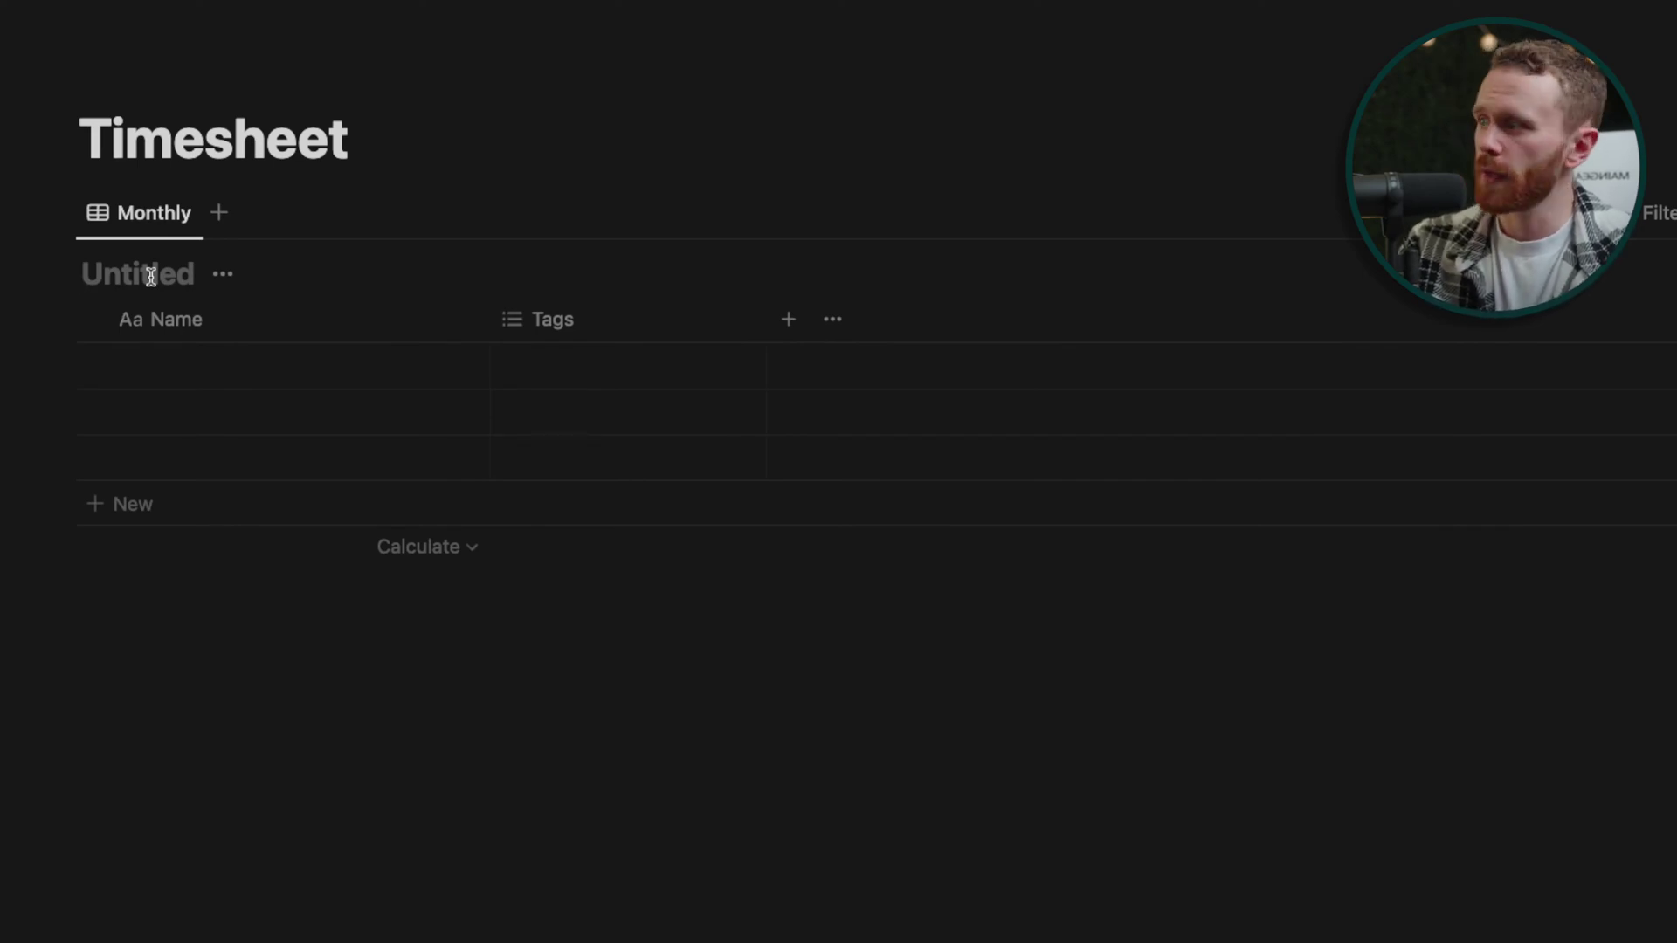
{"action": "type", "text": "my Timesheet"}
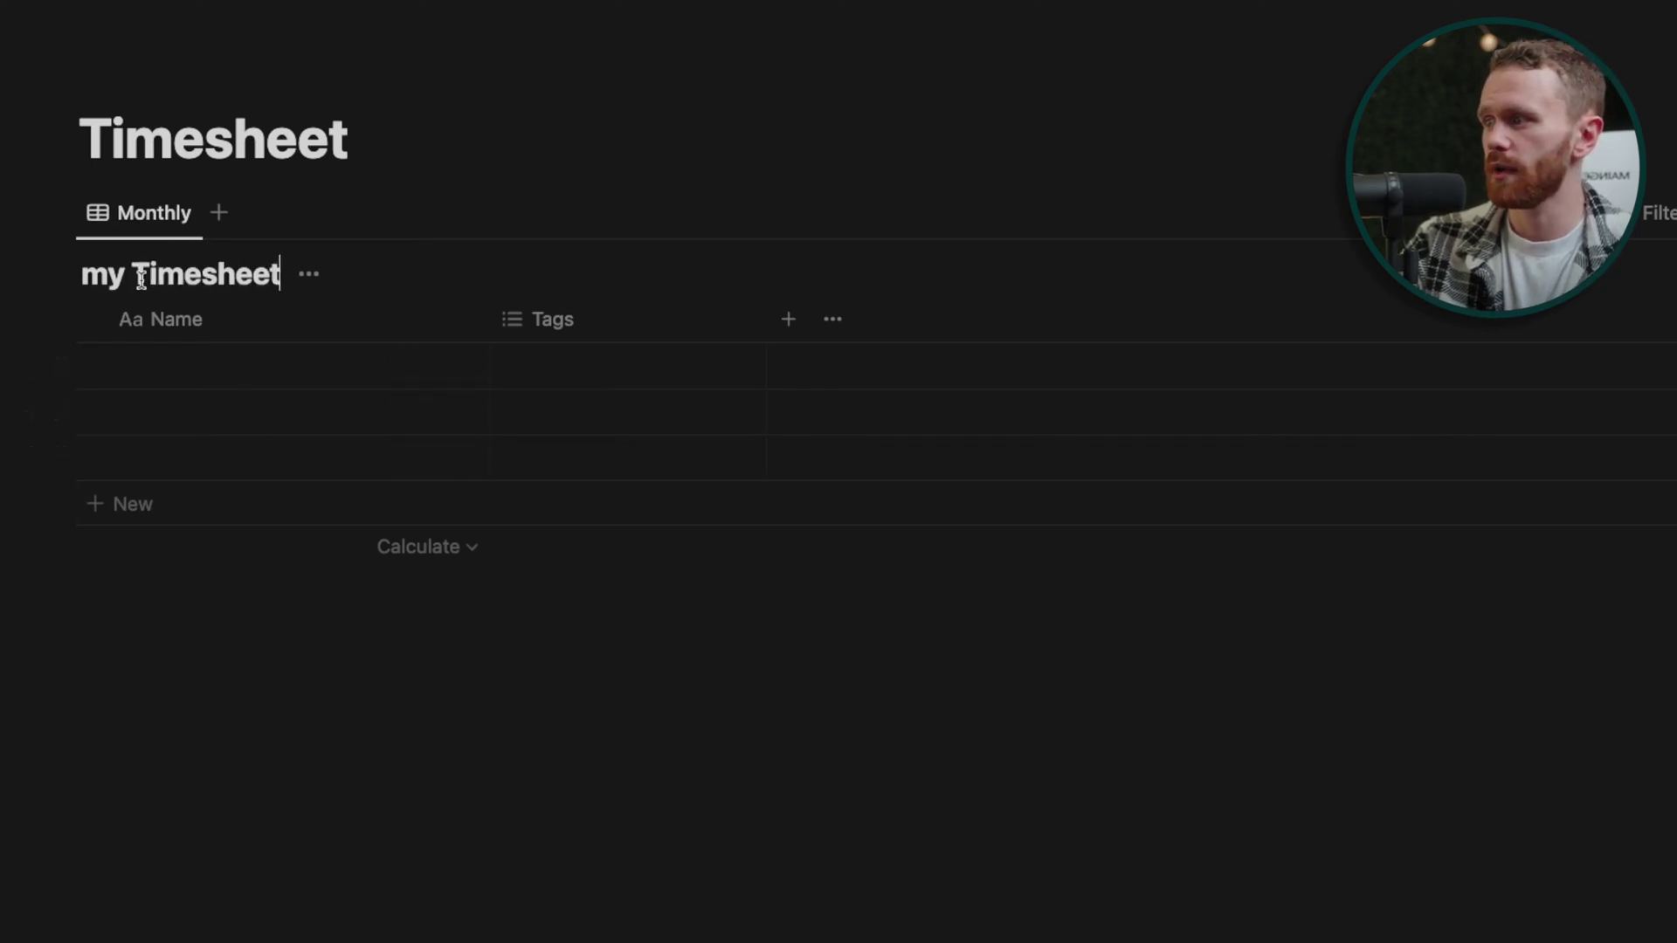
{"action": "left_click", "coordinate": [309, 273]}
- Hide the database title, rename the Name column to Summary, and widen it
{"action": "left_click", "coordinate": [209, 419]}
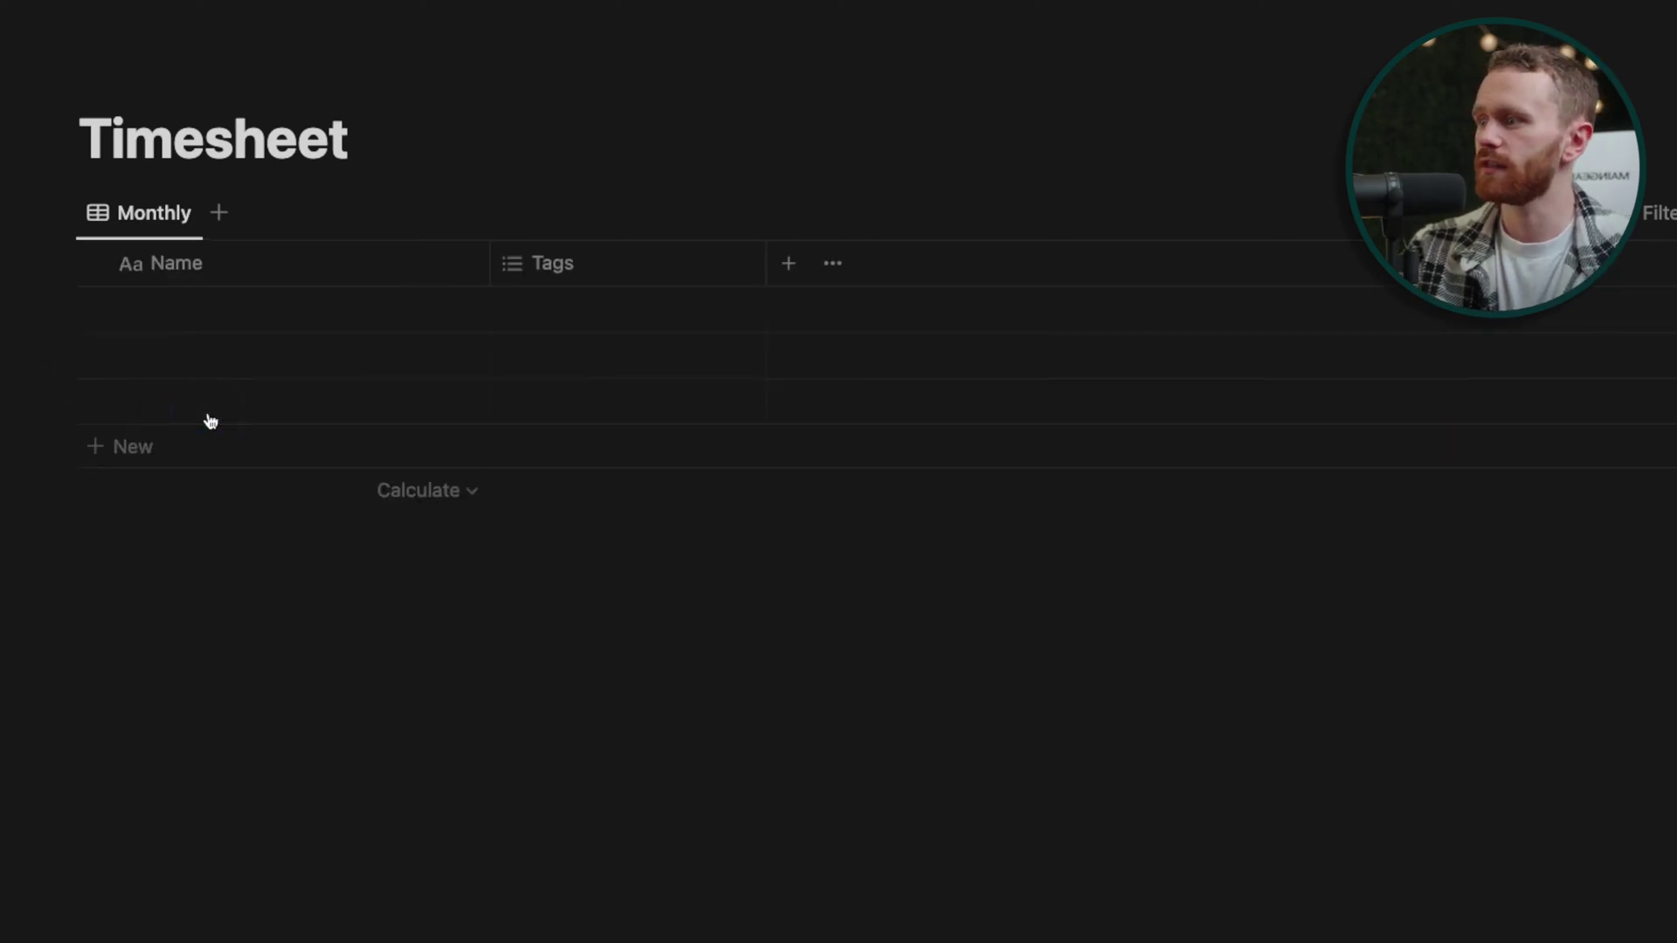
{"action": "left_click", "coordinate": [184, 266]}
{"action": "key", "text": "super+a"}
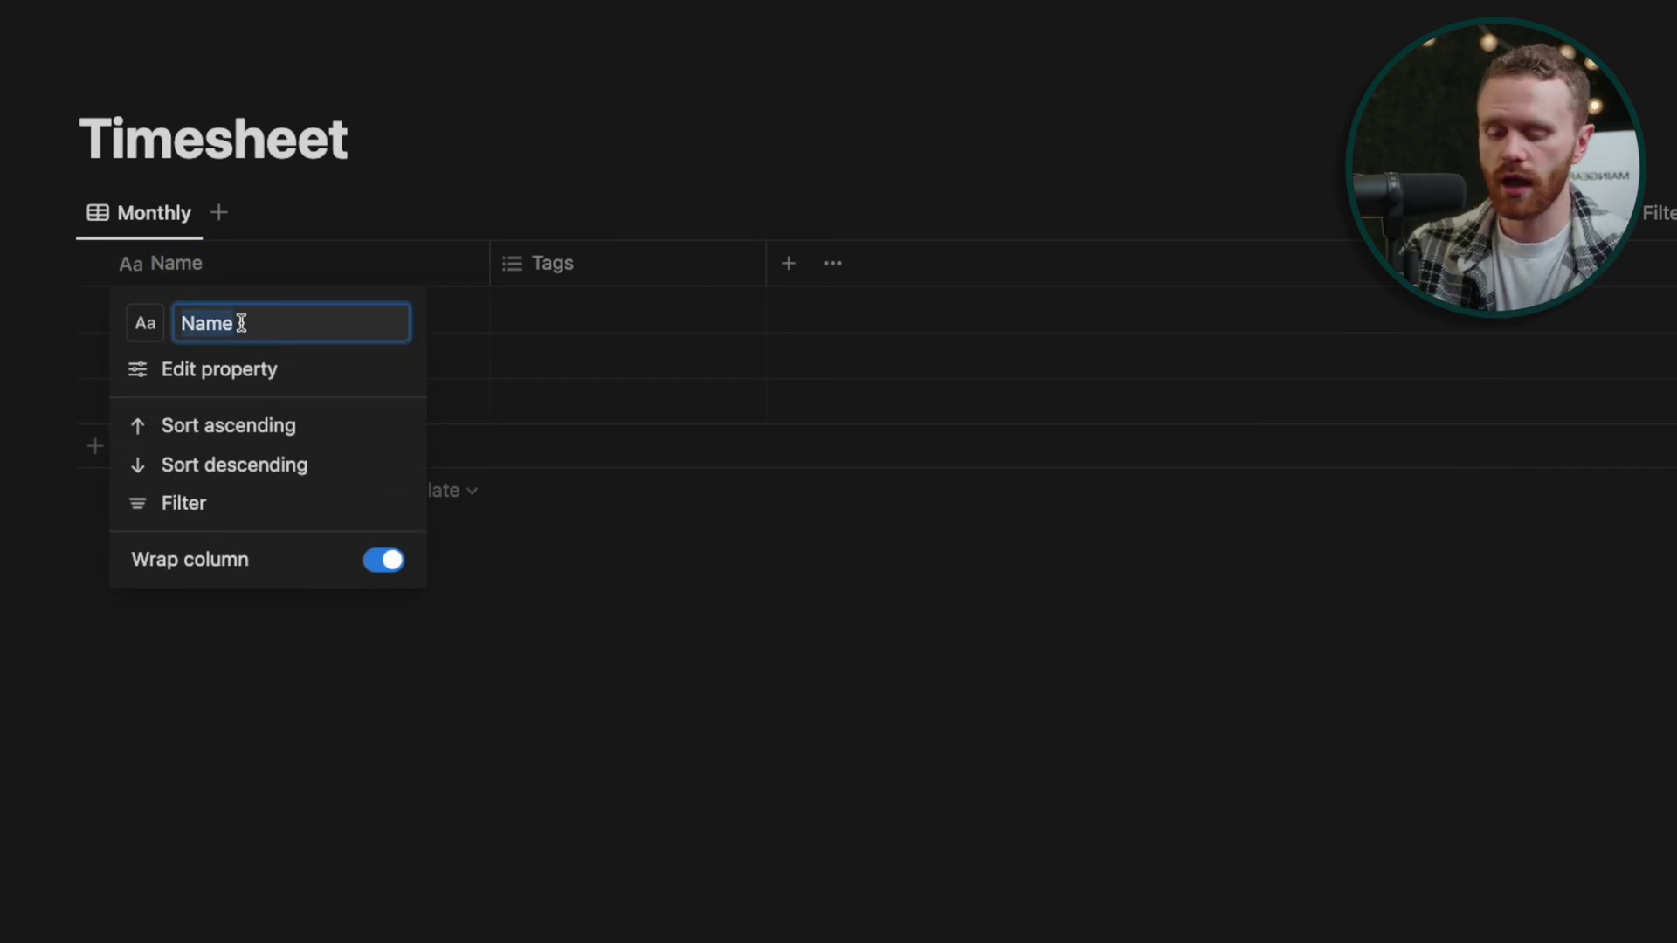
{"action": "type", "text": "Summary"}
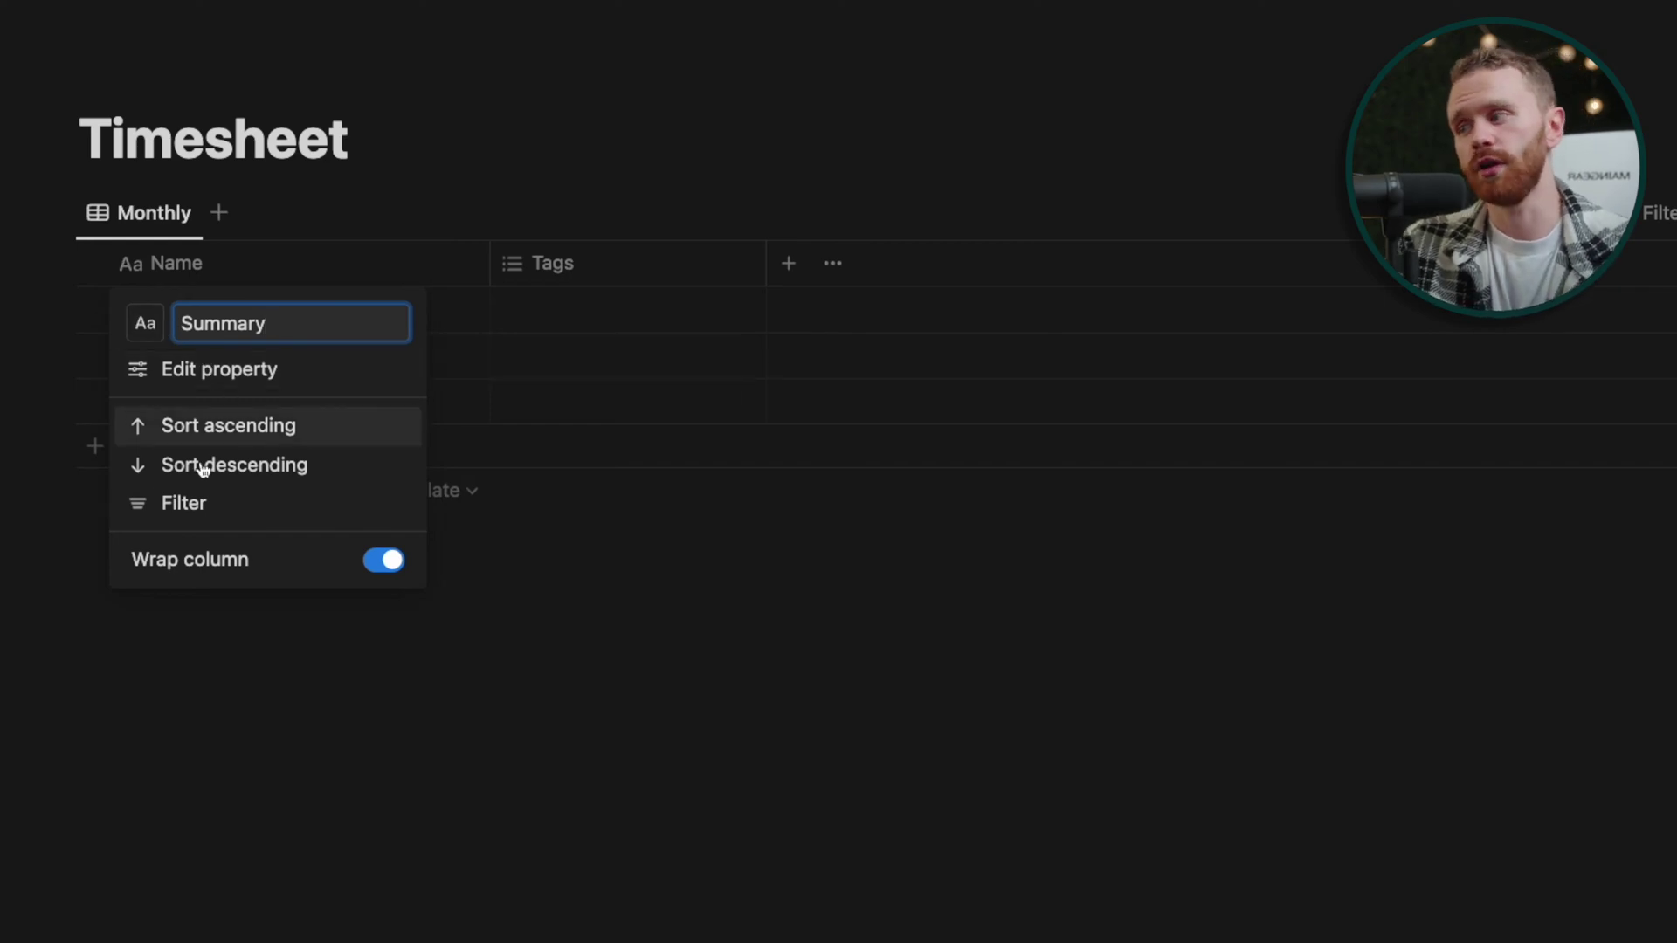
{"action": "left_click", "coordinate": [560, 598]}
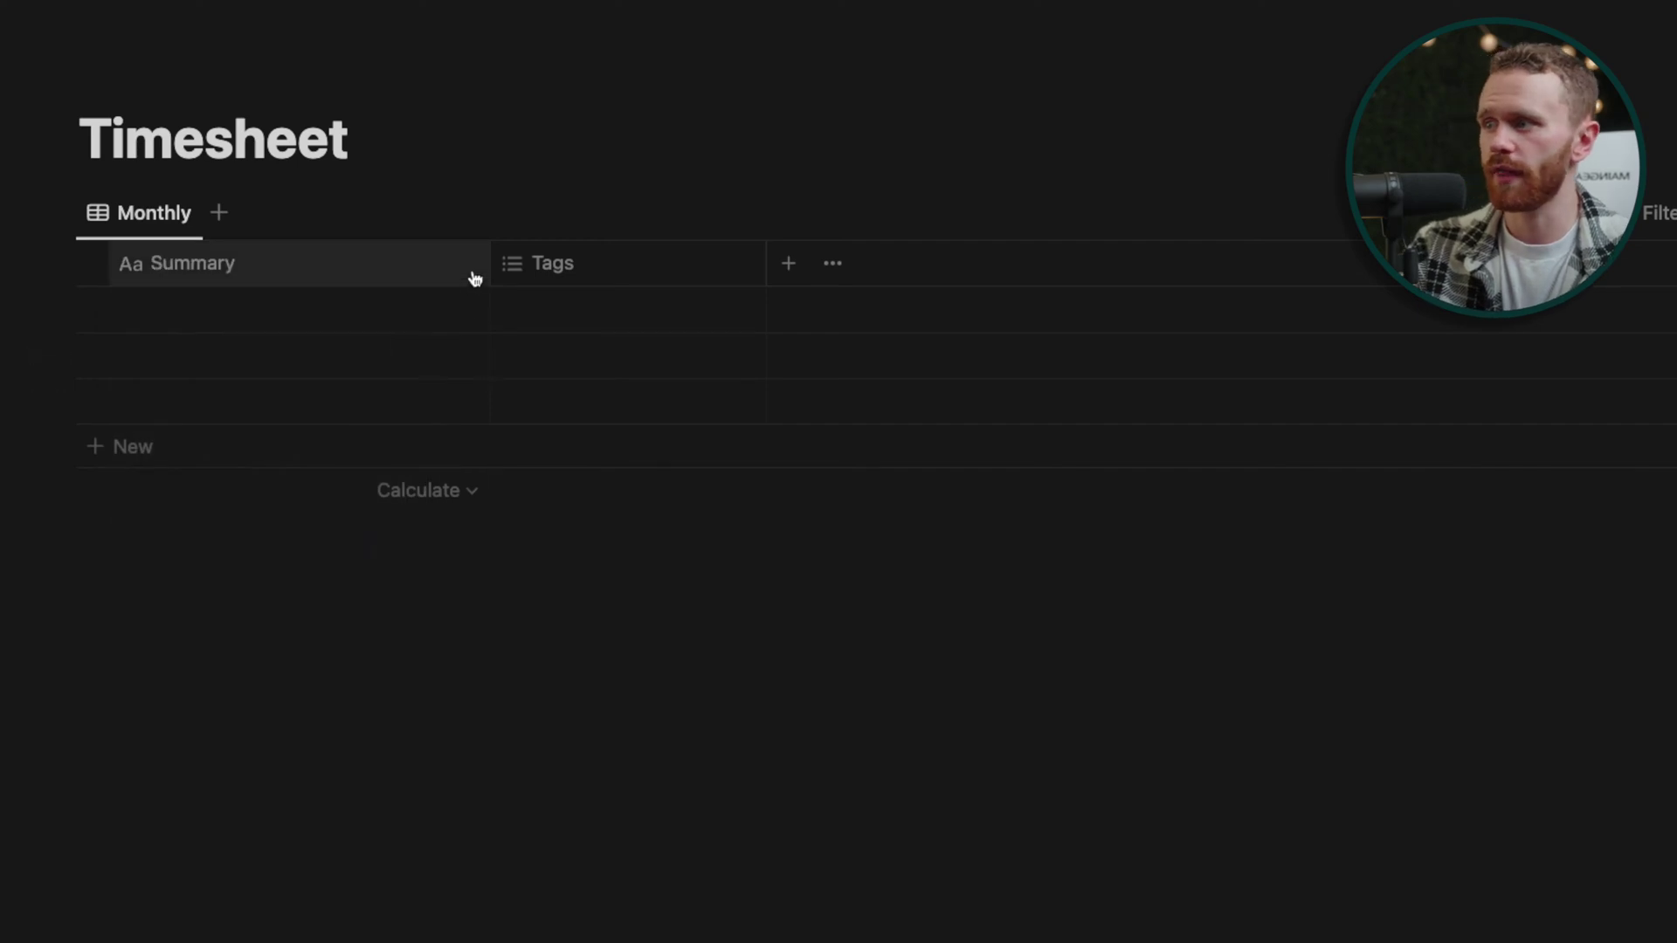
{"action": "left_click_drag", "start_coordinate": [487, 271], "coordinate": [578, 267]}
- Rename the Tags column to Break Hours
{"action": "left_click", "coordinate": [708, 280]}
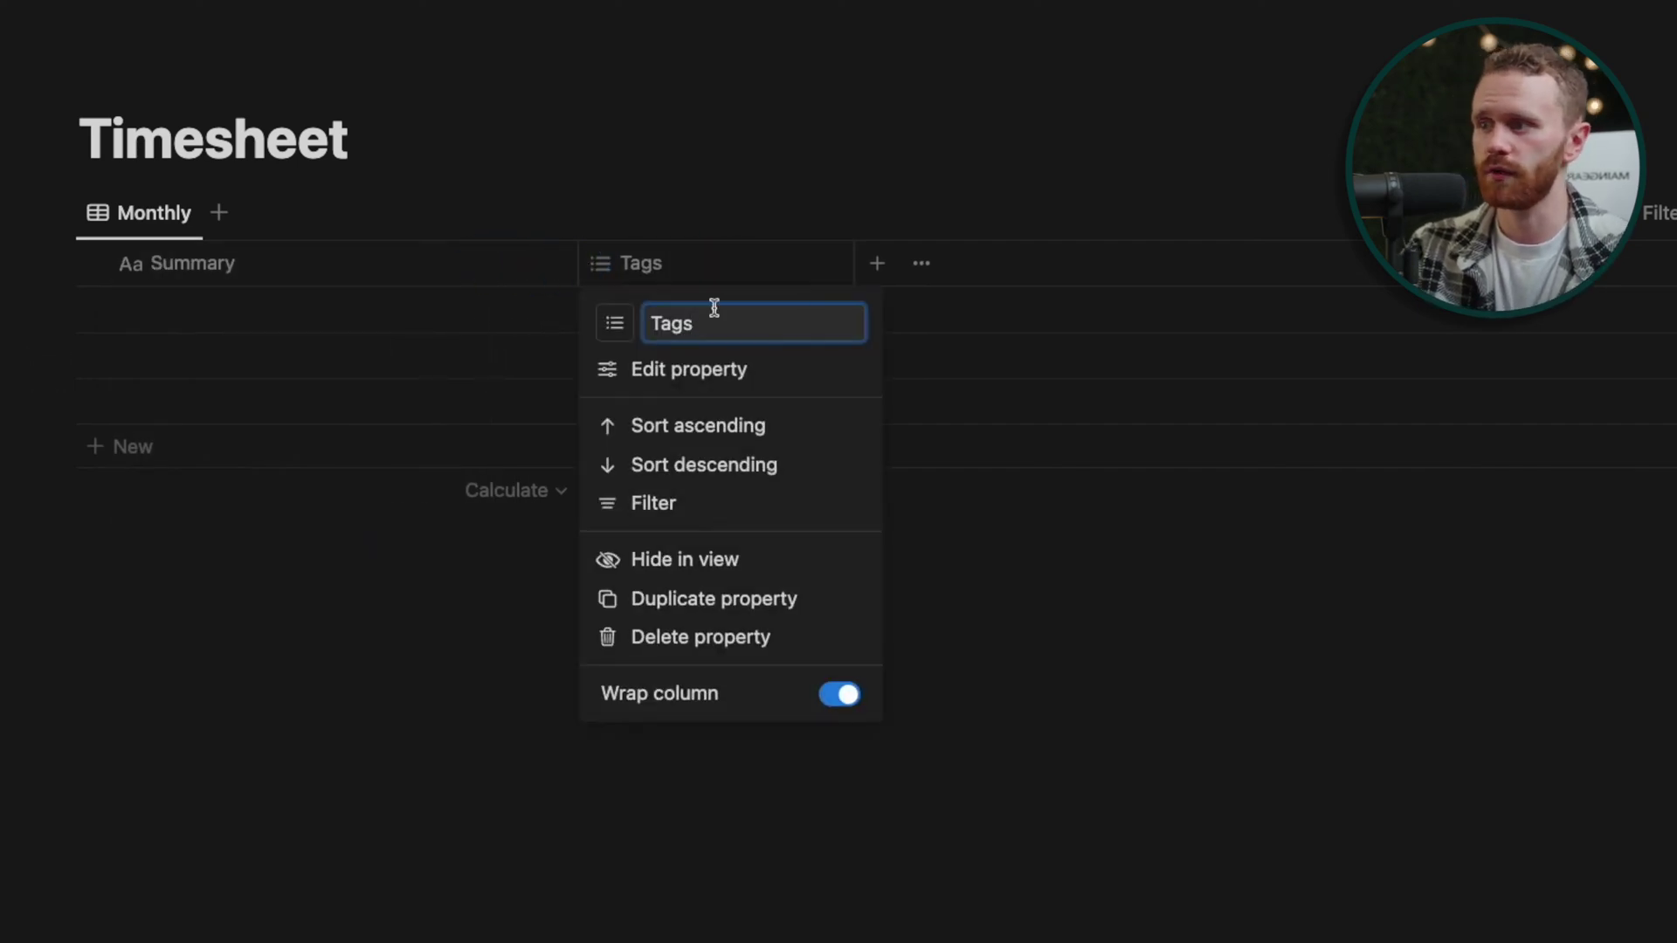
{"action": "key", "text": "super+a"}
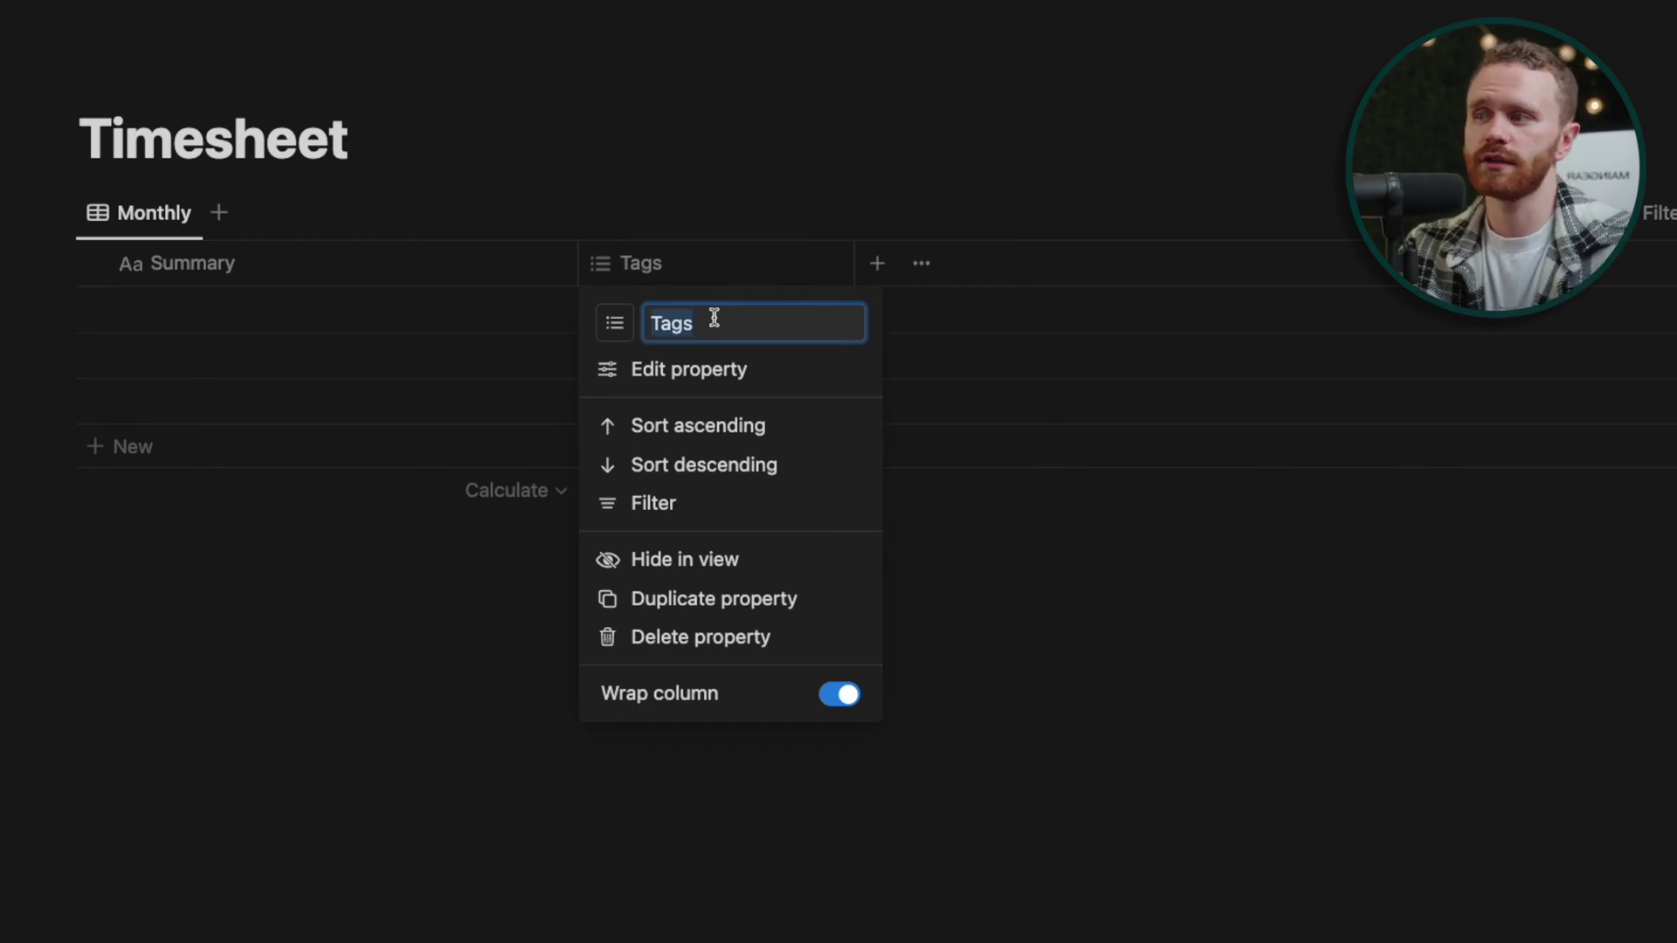
{"action": "key", "text": "BackSpace"}
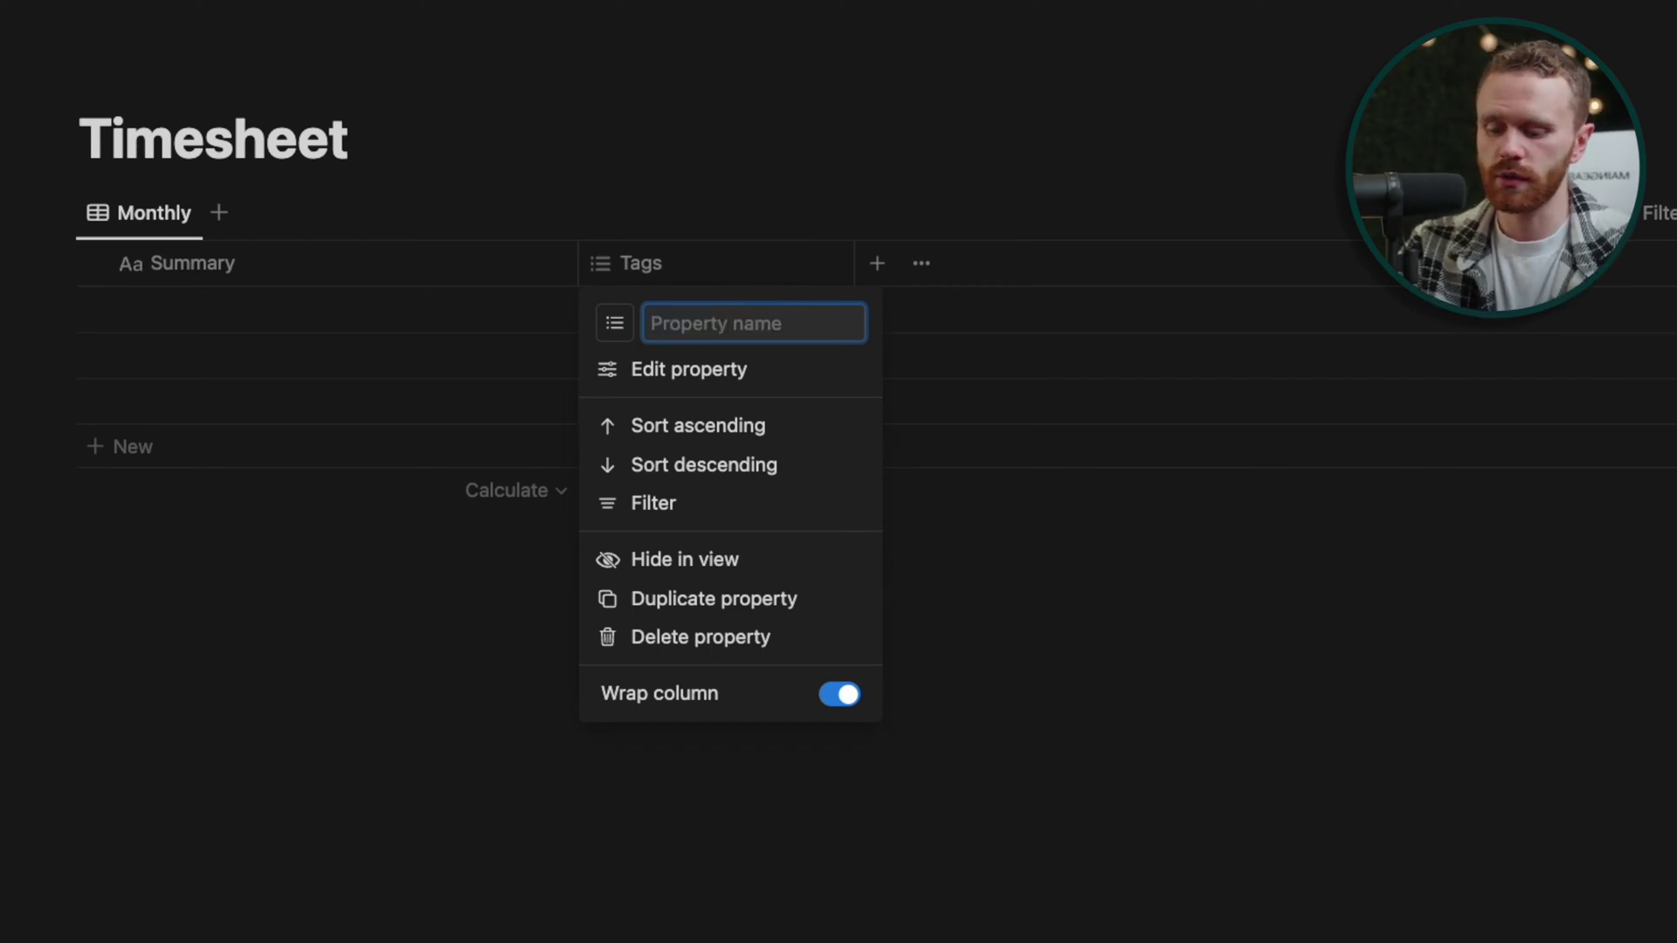
{"action": "type", "text": "Wor"}
{"action": "key", "text": "super+a"}
{"action": "type", "text": "Break Hours"}
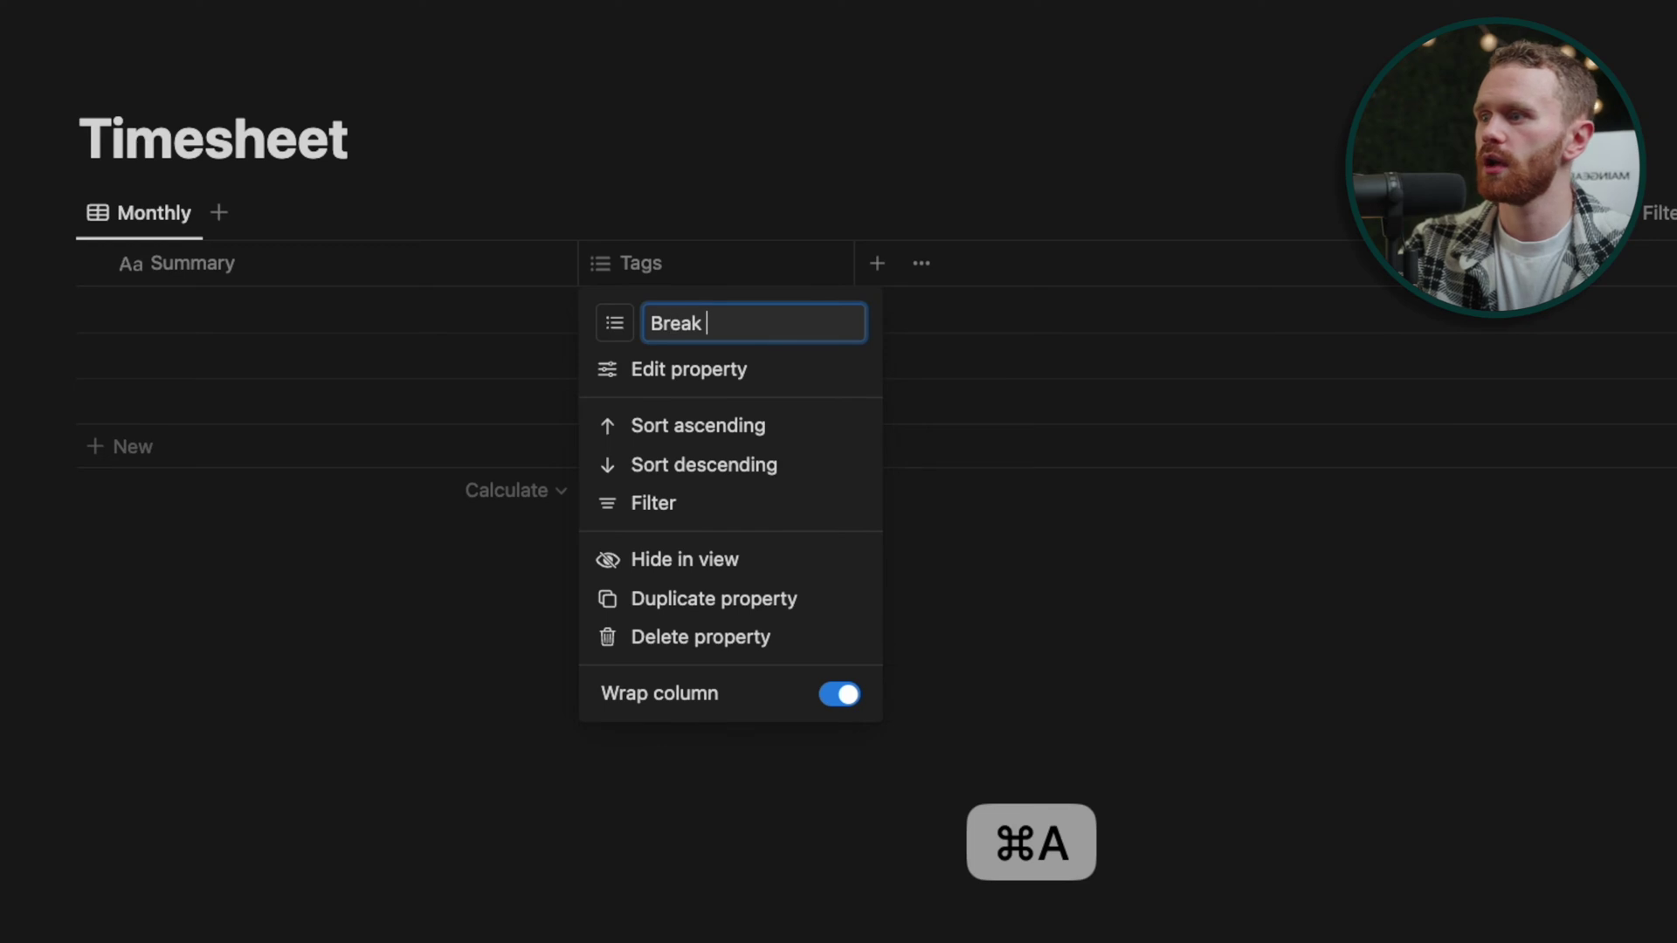
{"action": "left_click", "coordinate": [749, 373]}
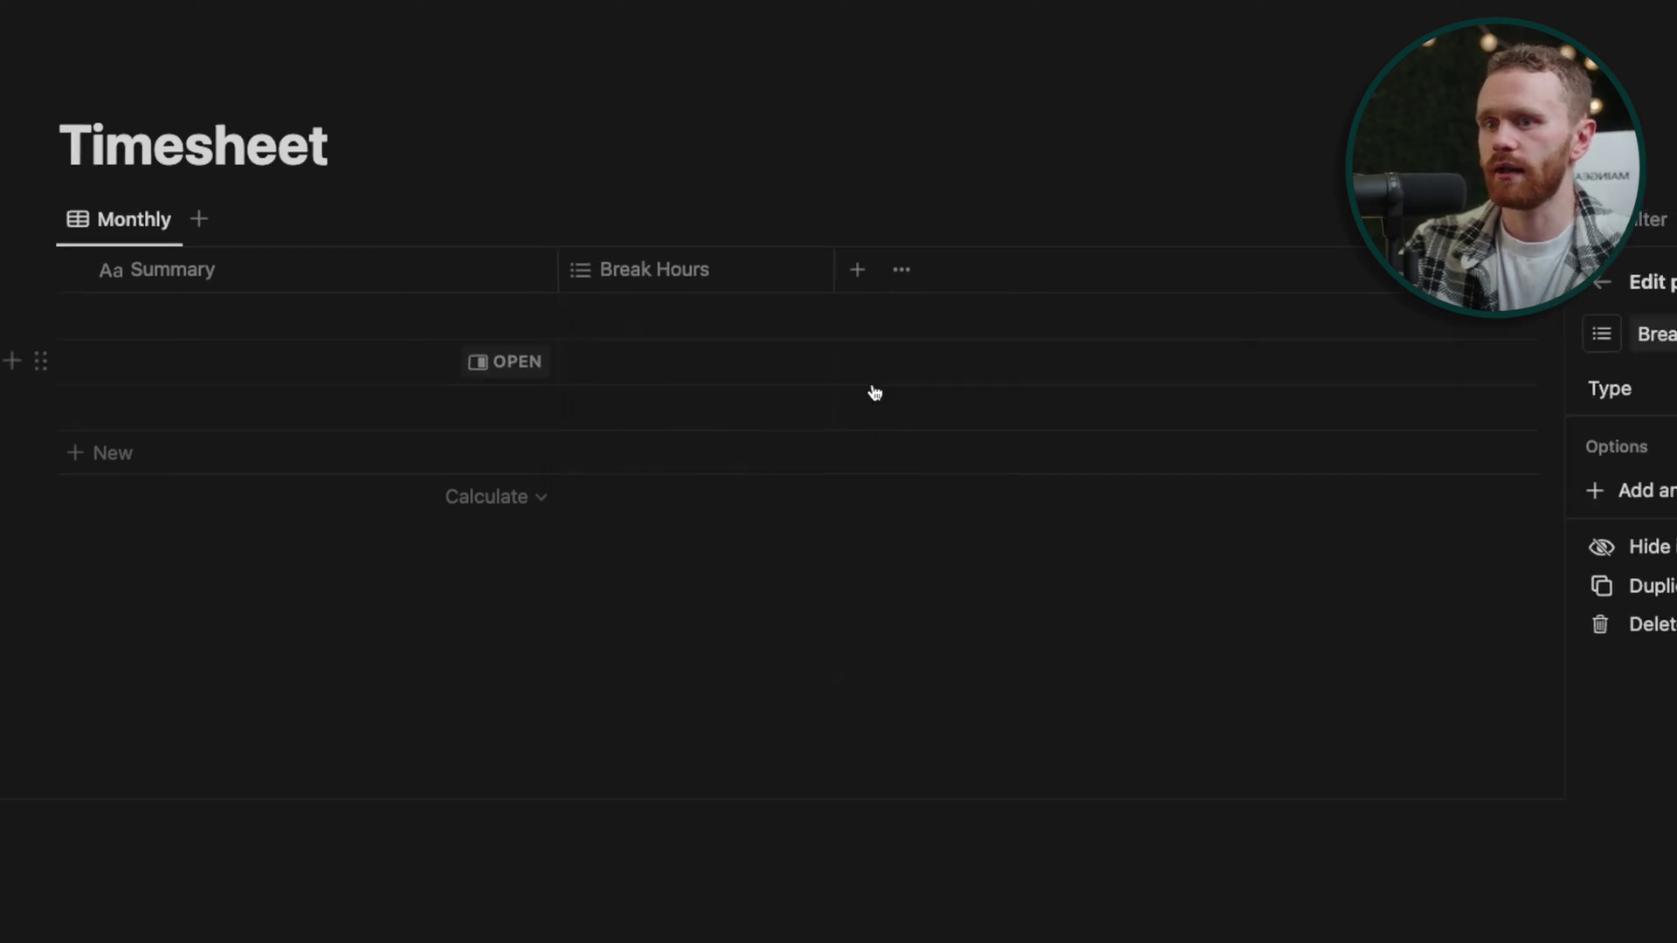
- Change the Break Hours property type to Number
{"action": "left_click", "coordinate": [1264, 517]}
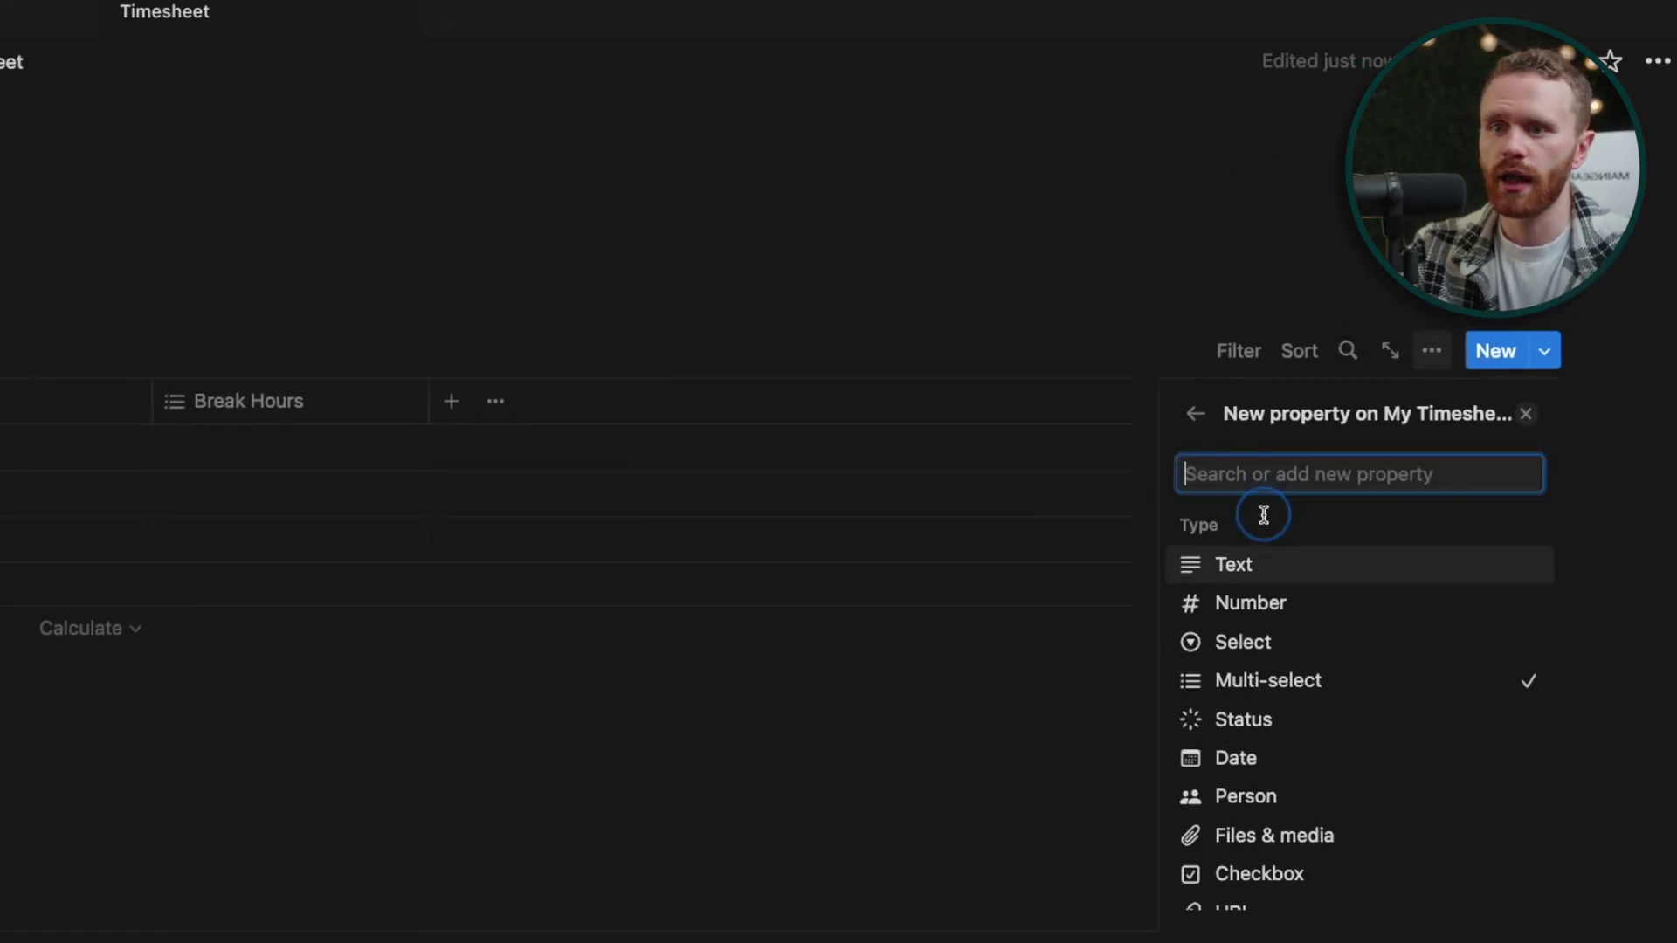
{"action": "left_click", "coordinate": [1232, 606]}
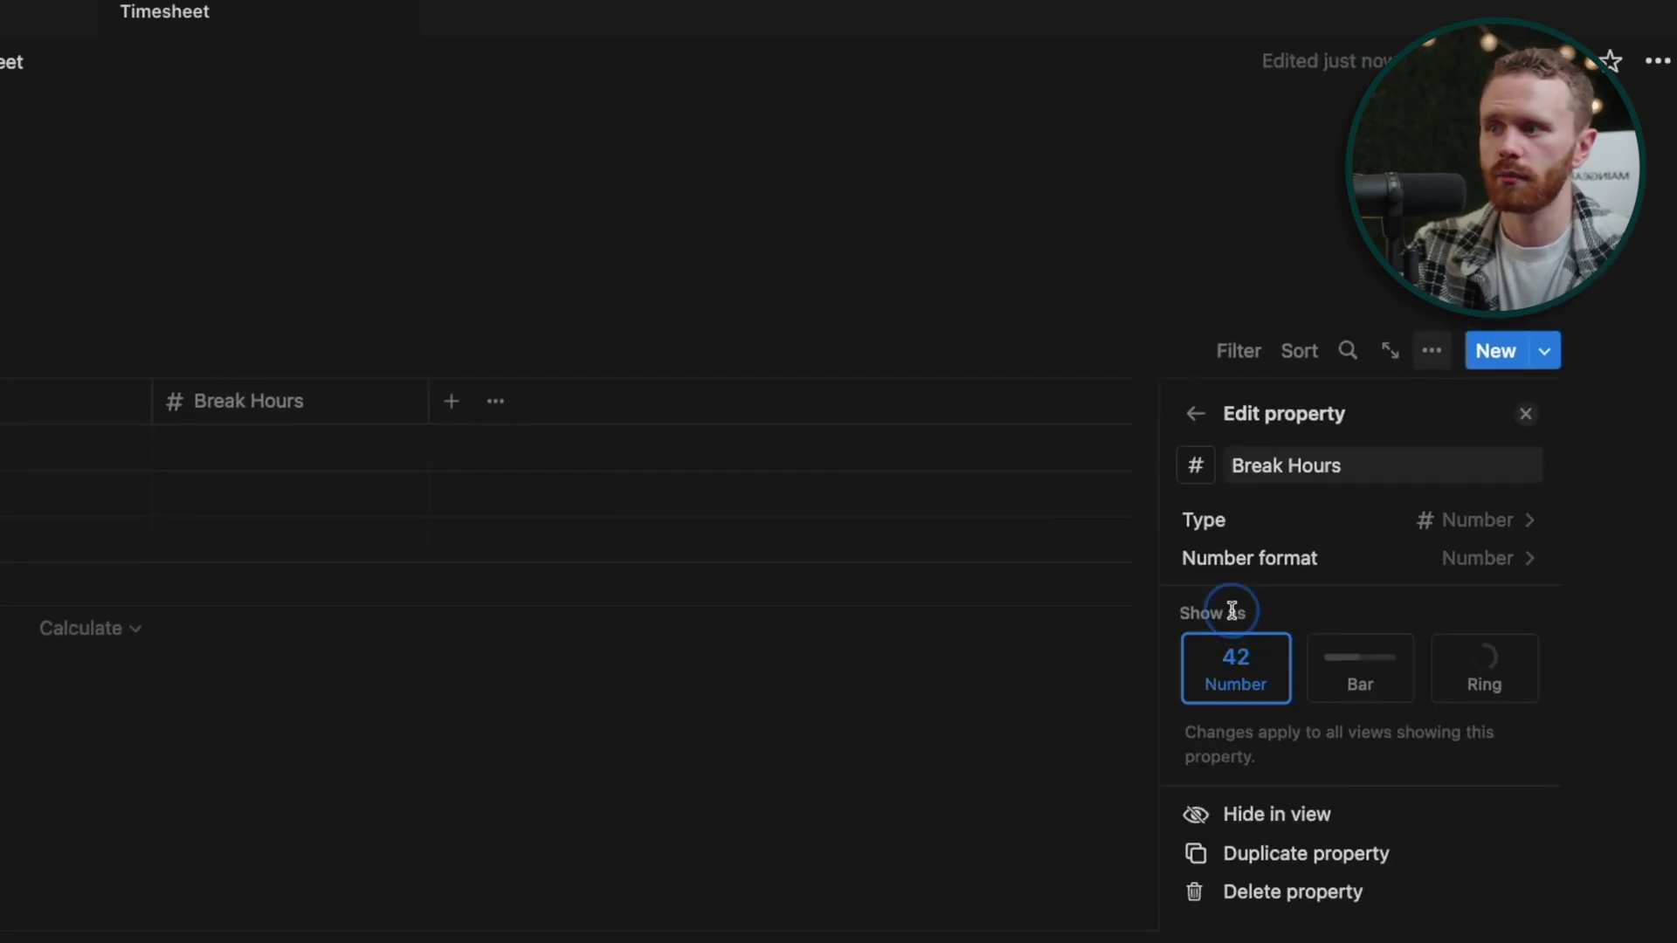
{"action": "left_click", "coordinate": [453, 419]}
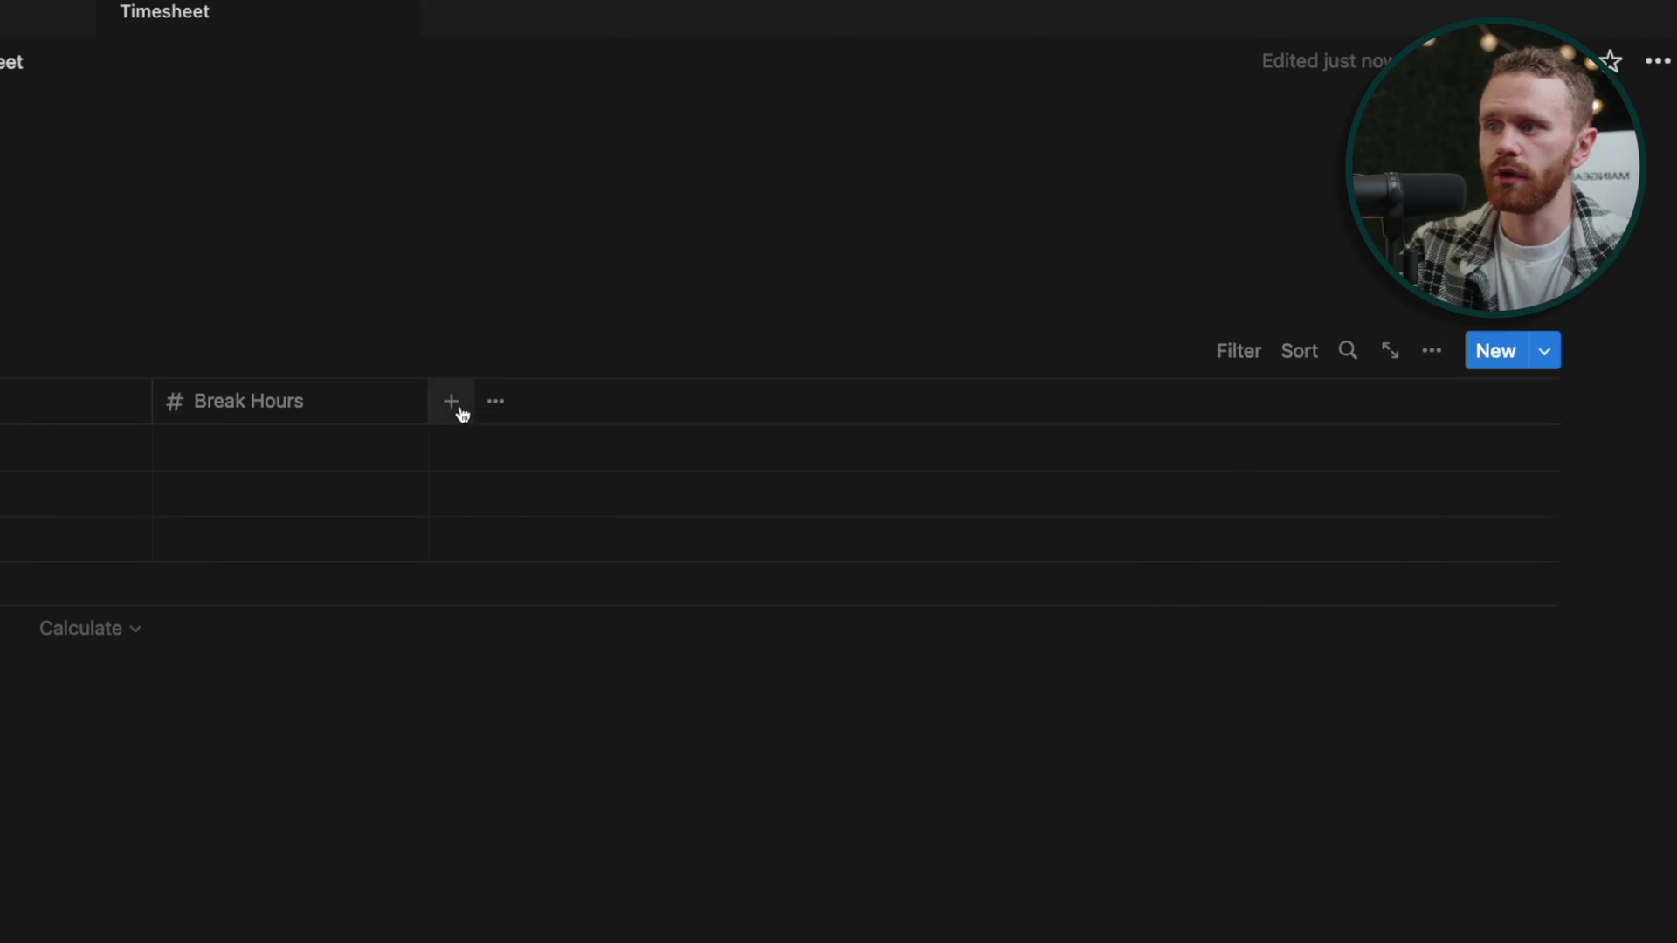
- Add a Start date column with Month/Day/Year date format
{"action": "left_click", "coordinate": [455, 409]}
{"action": "type", "text": "da"}
{"action": "key", "text": "Return"}
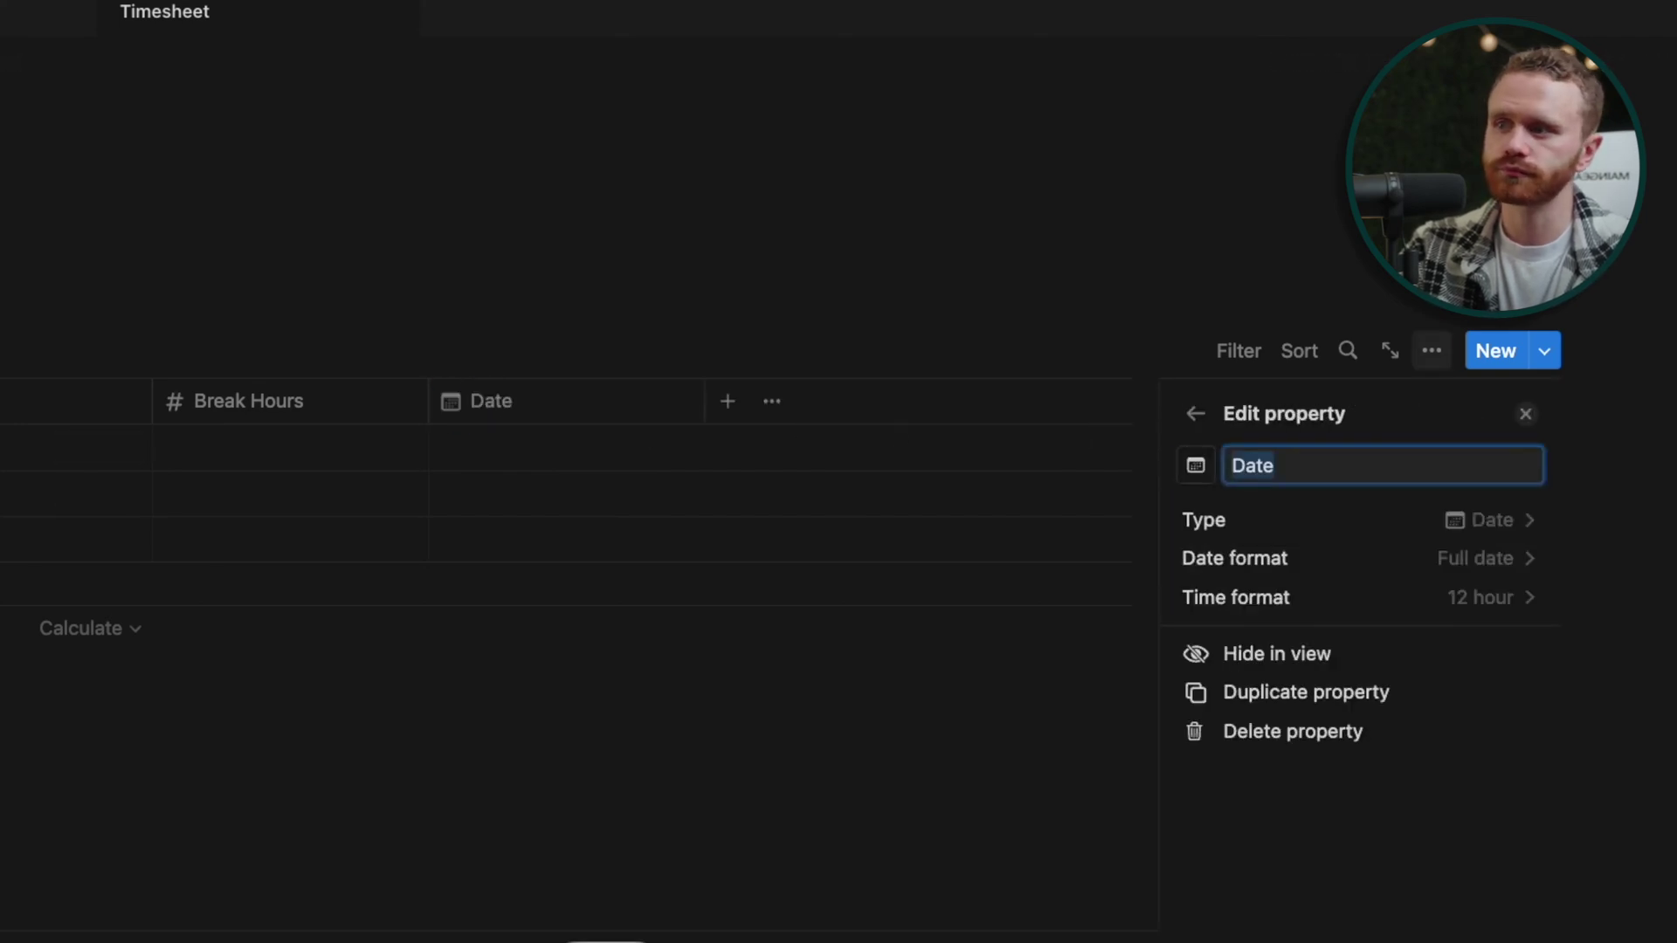
{"action": "type", "text": "Start"}
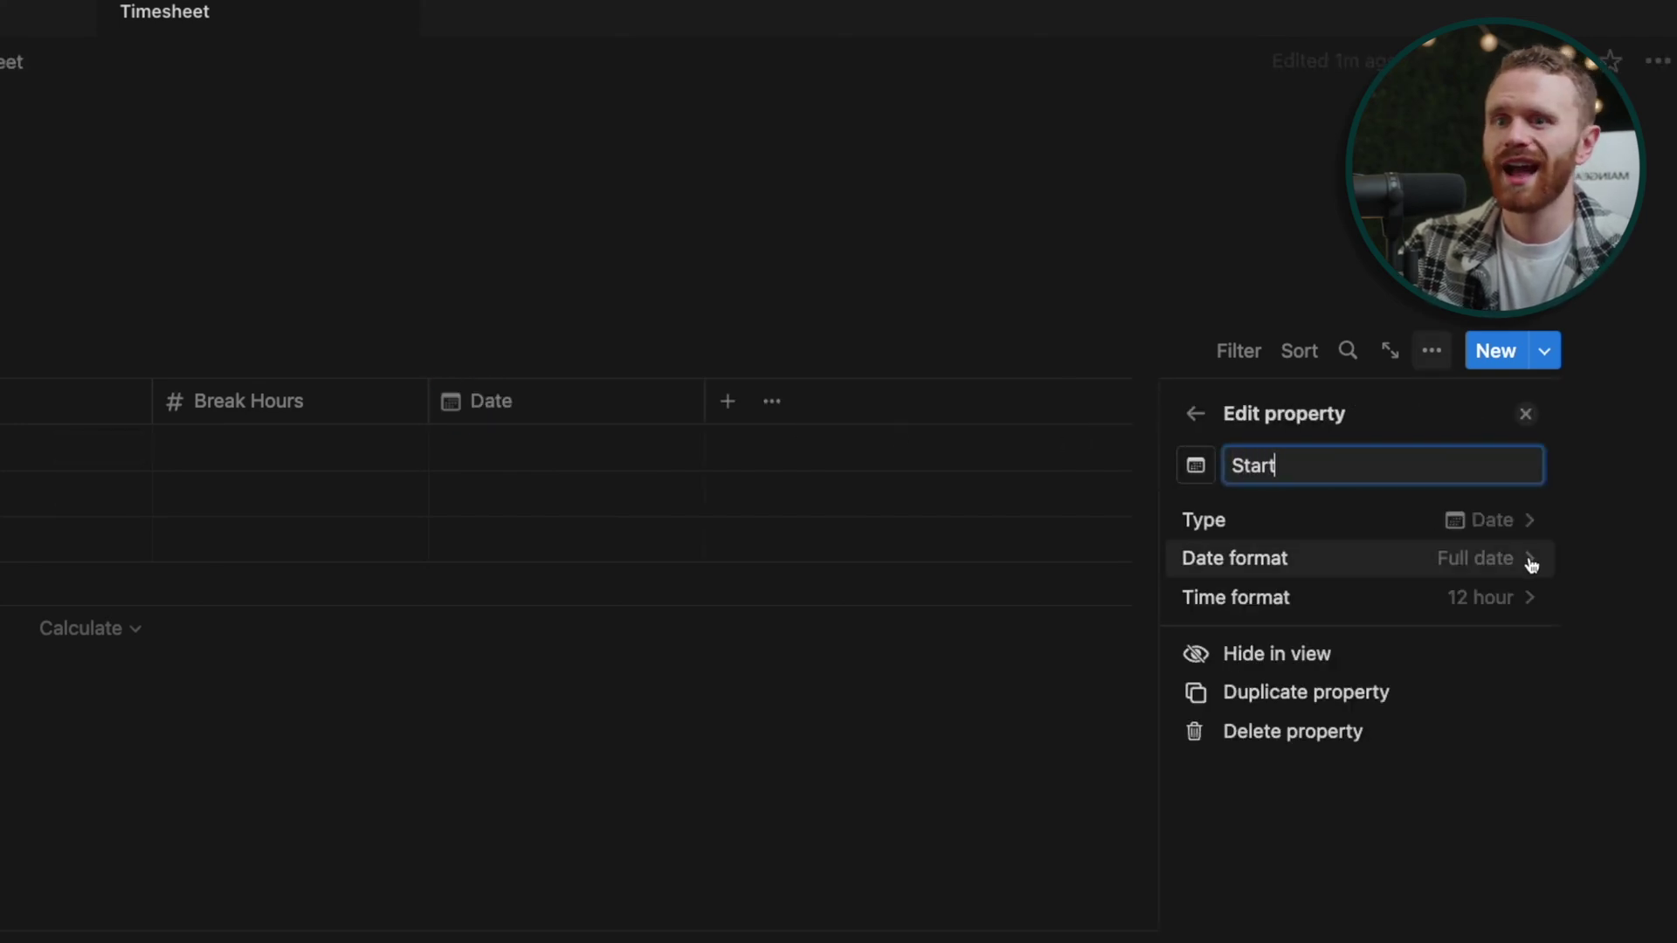
{"action": "left_click", "coordinate": [1520, 563]}
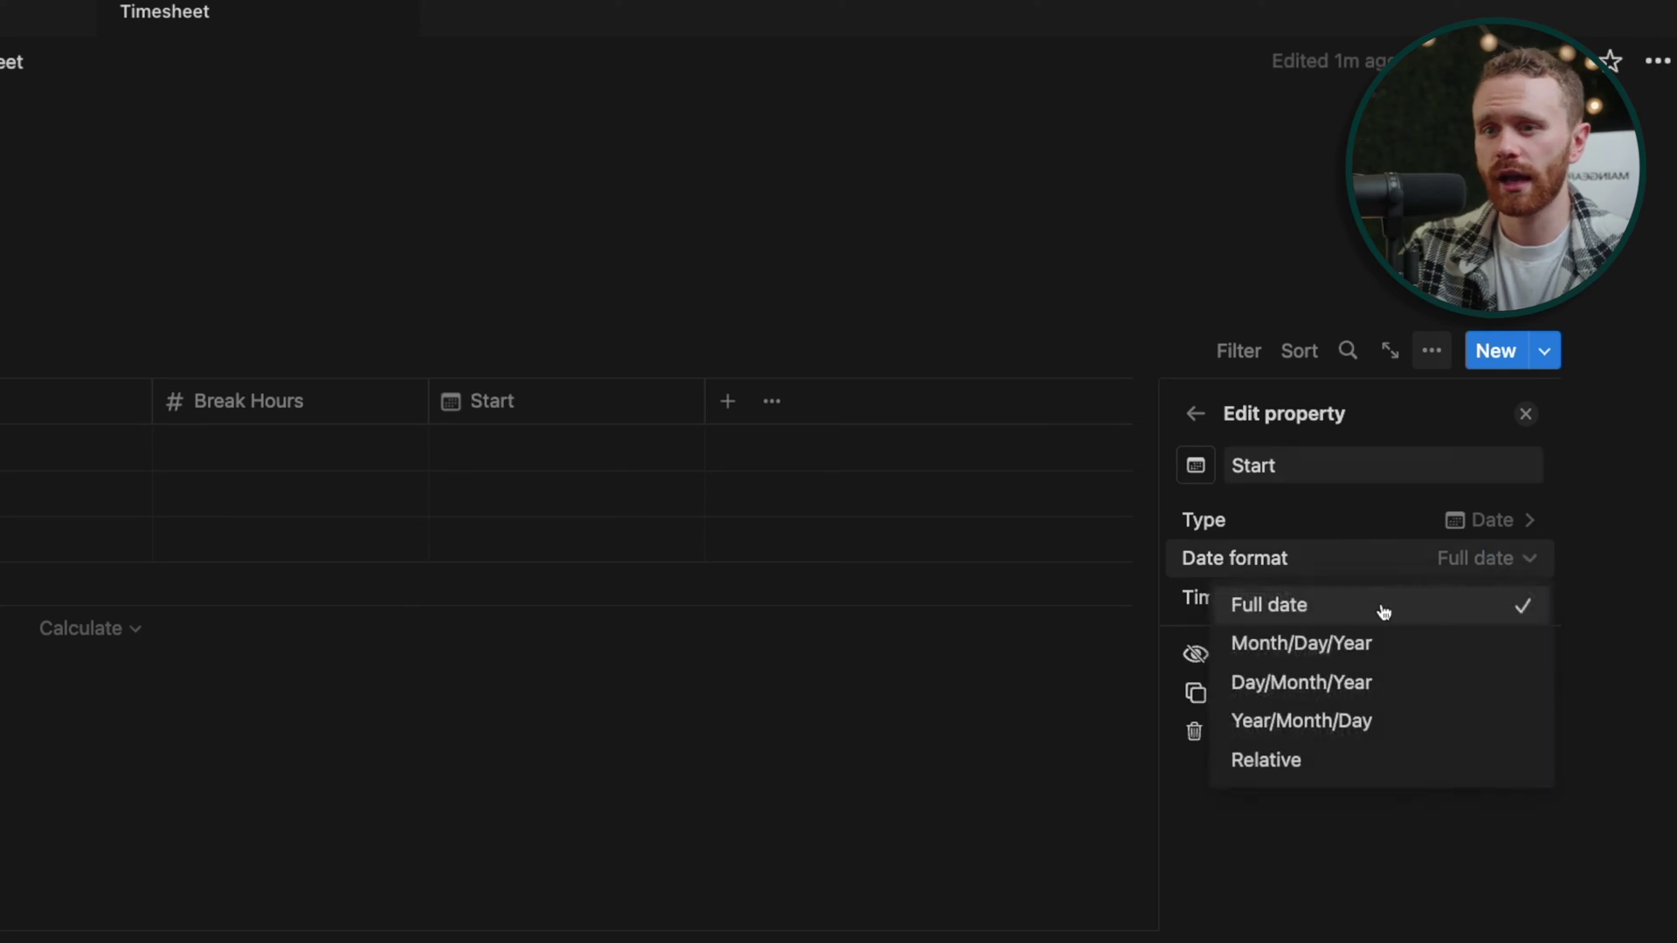
{"action": "left_click", "coordinate": [1328, 648]}
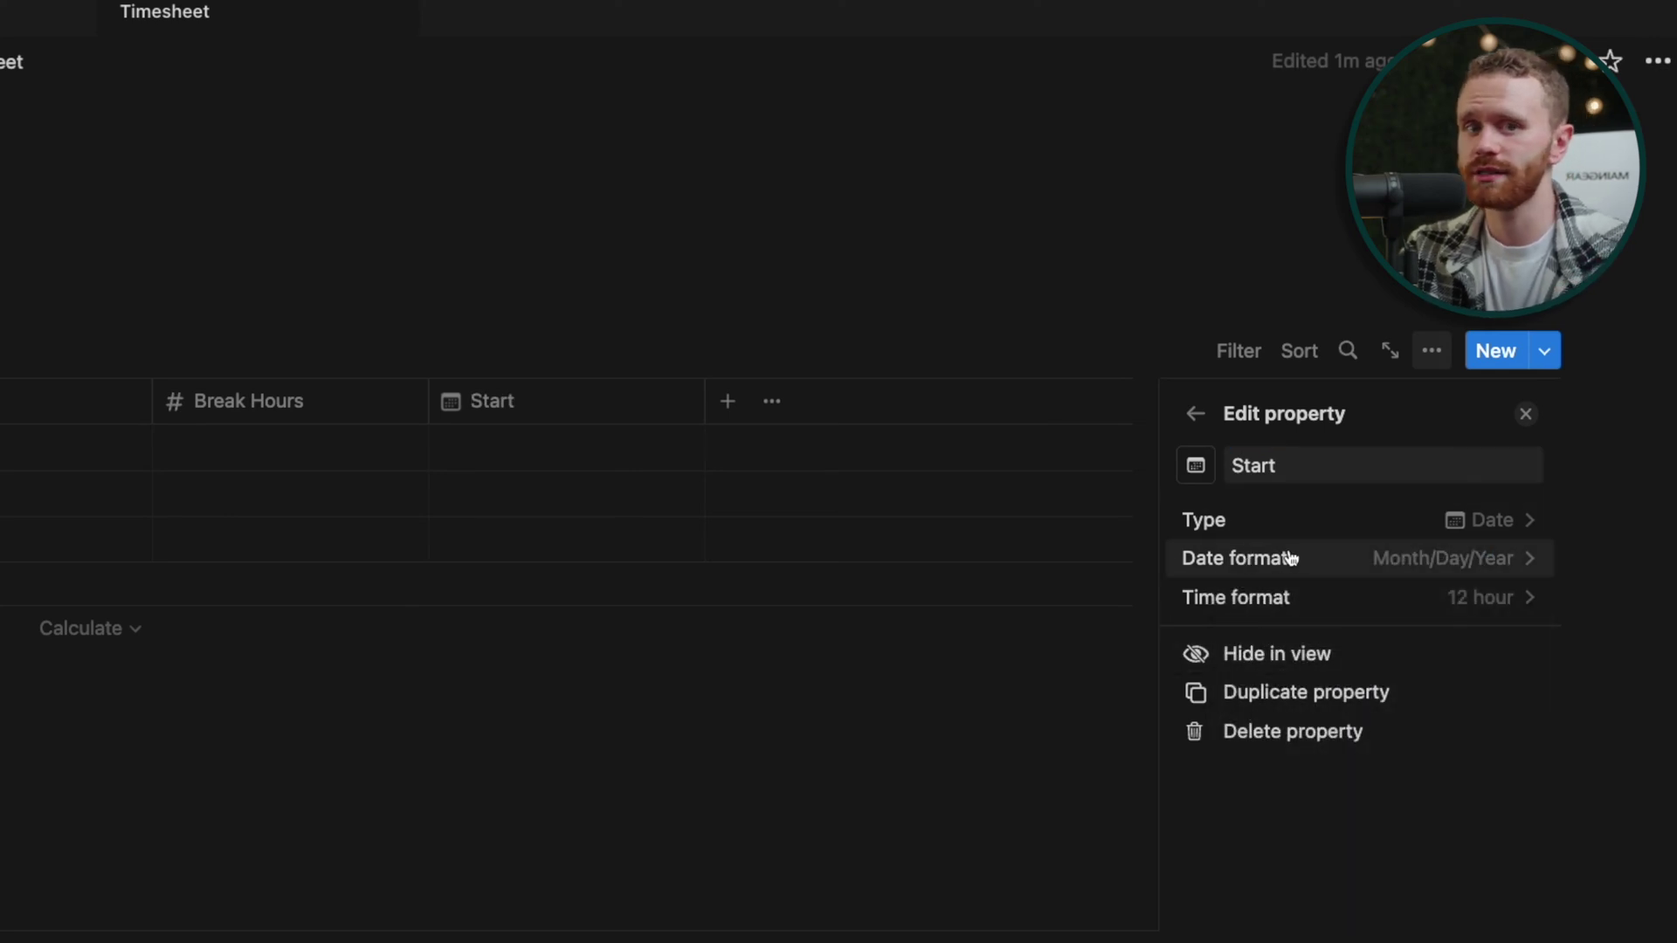
{"action": "left_click", "coordinate": [913, 699]}
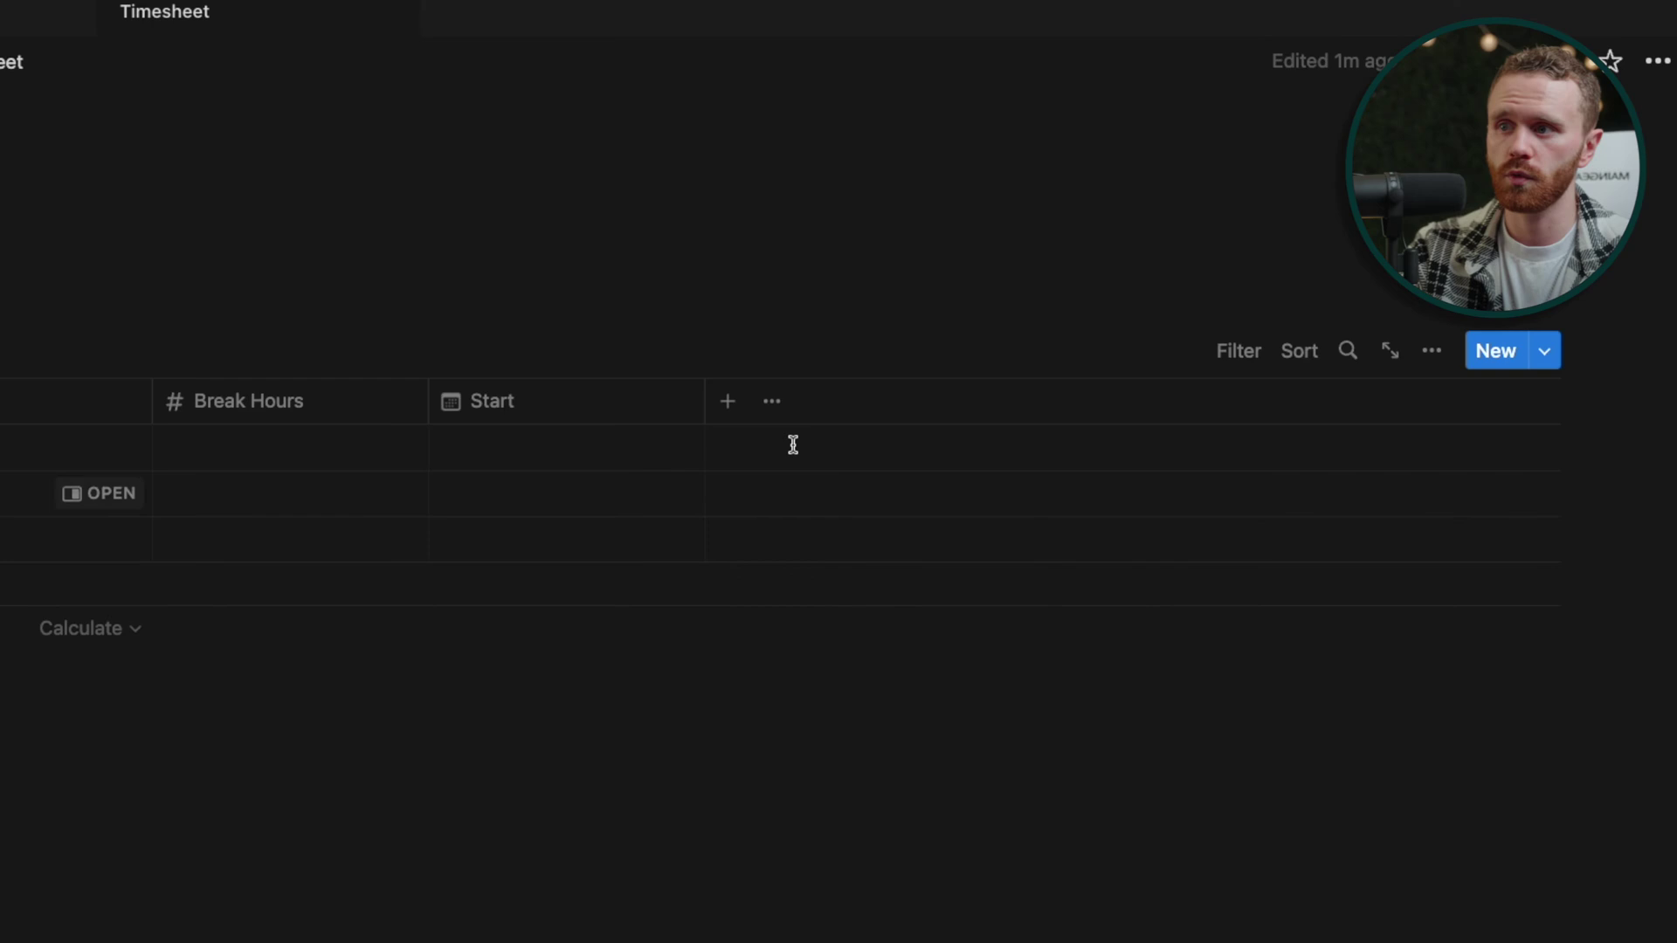
- Add an End date column with Month/Day/Year date format
{"action": "left_click", "coordinate": [725, 402]}
{"action": "type", "text": "Dat"}
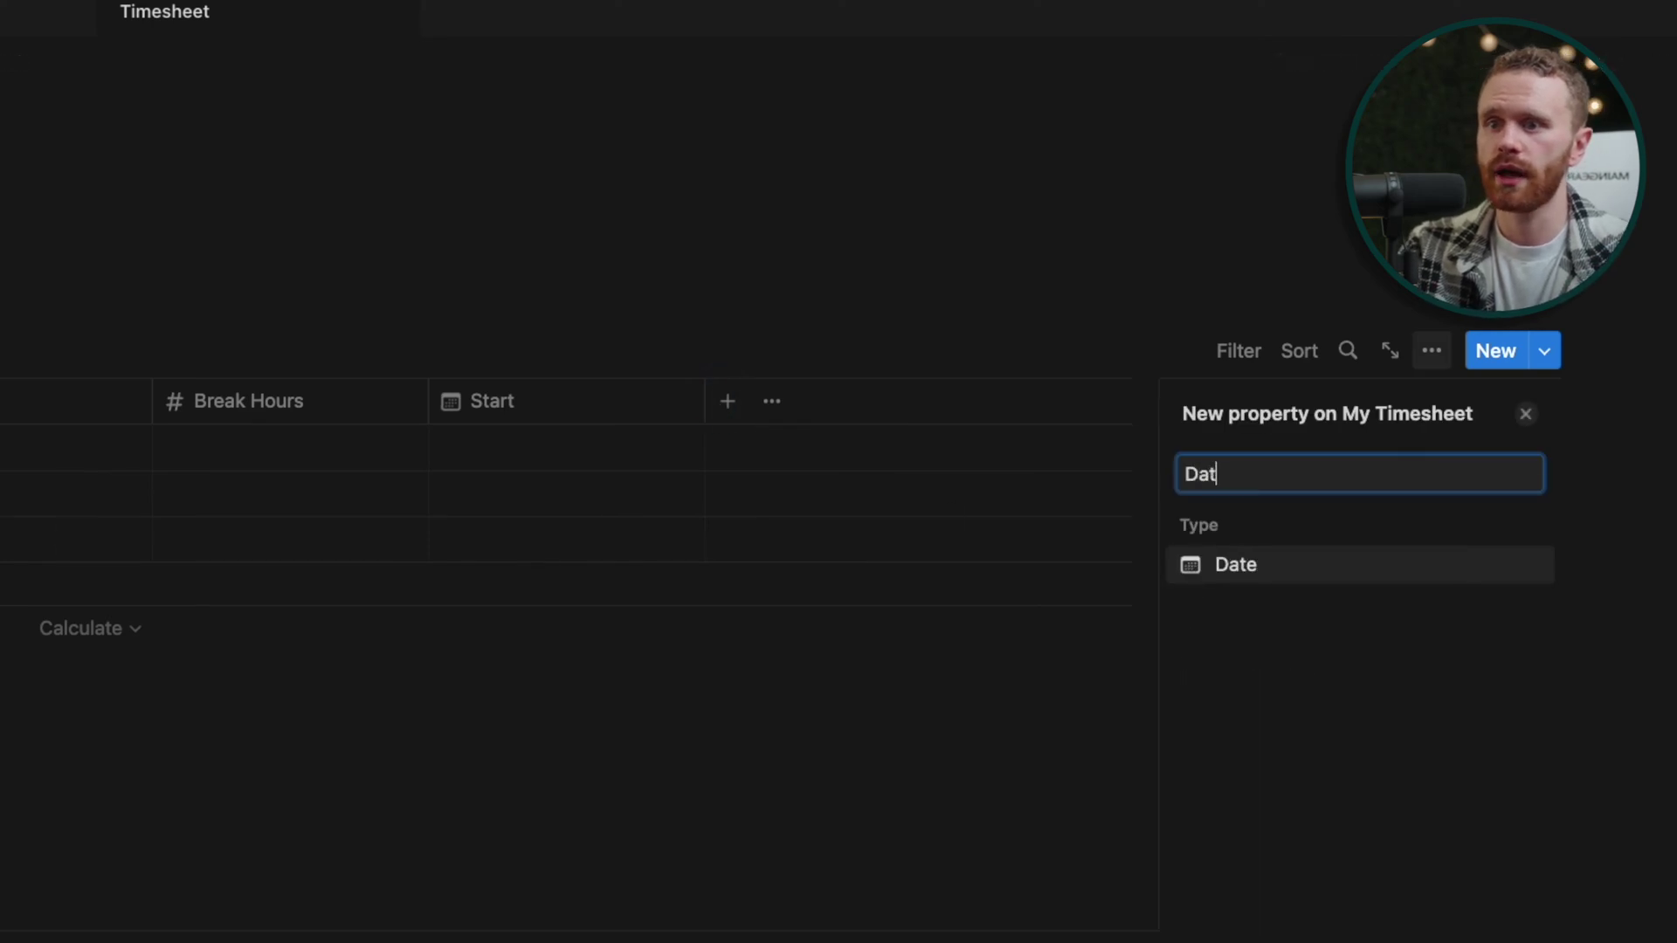
{"action": "key", "text": "Return"}
{"action": "type", "text": "End"}
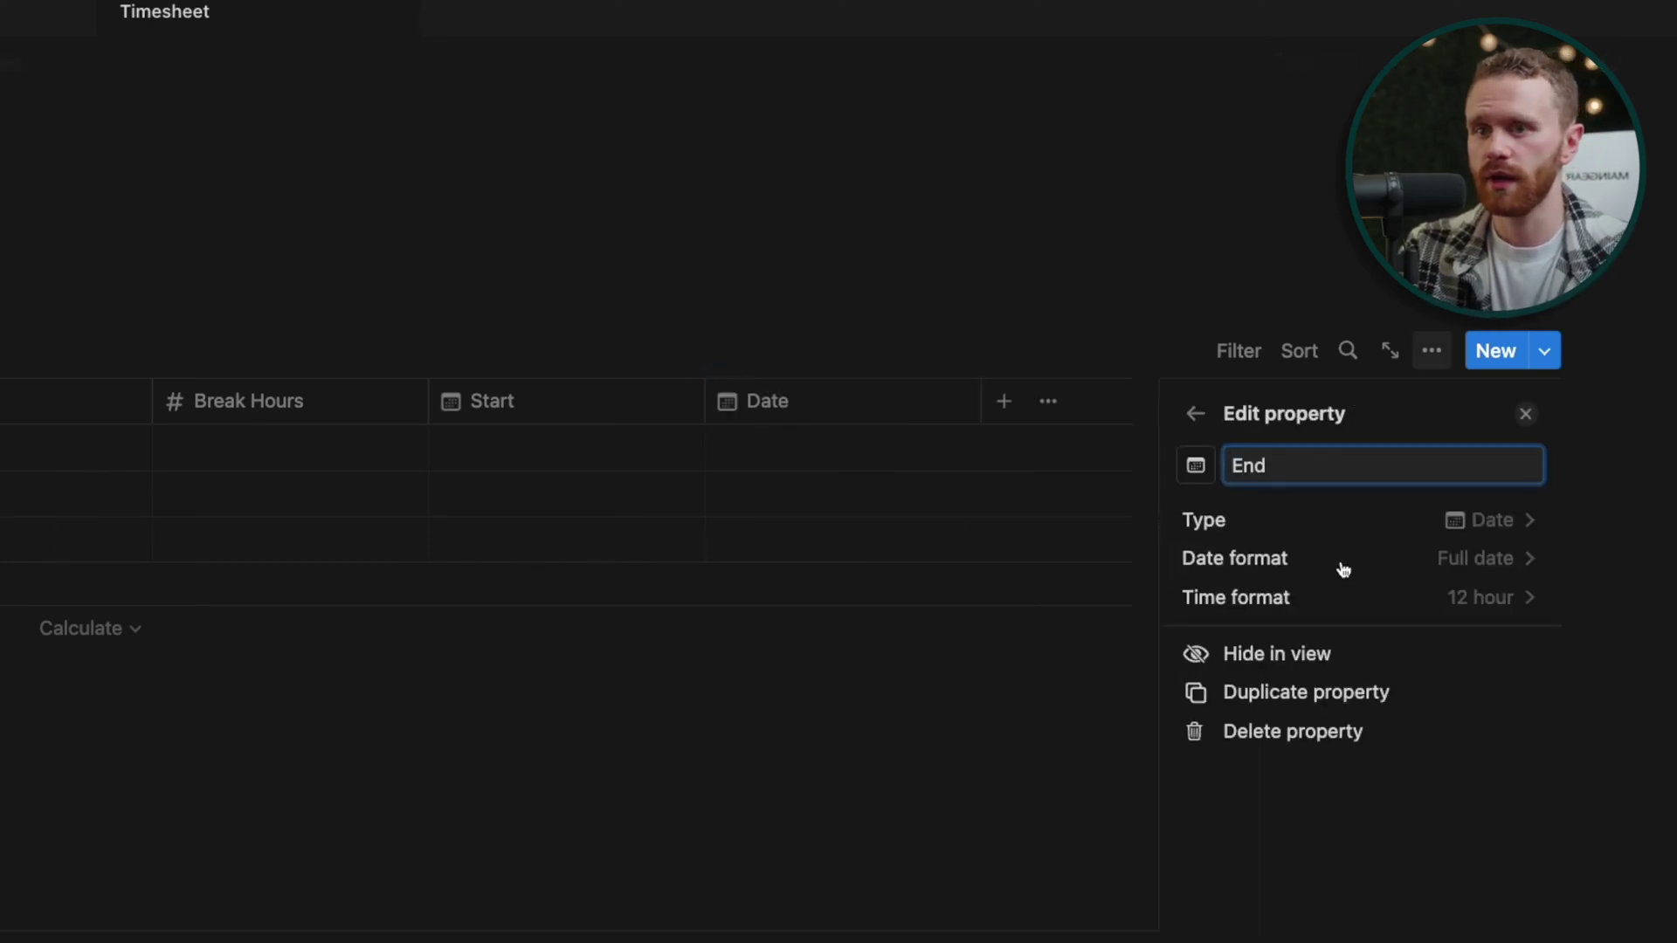
{"action": "left_click", "coordinate": [1475, 558]}
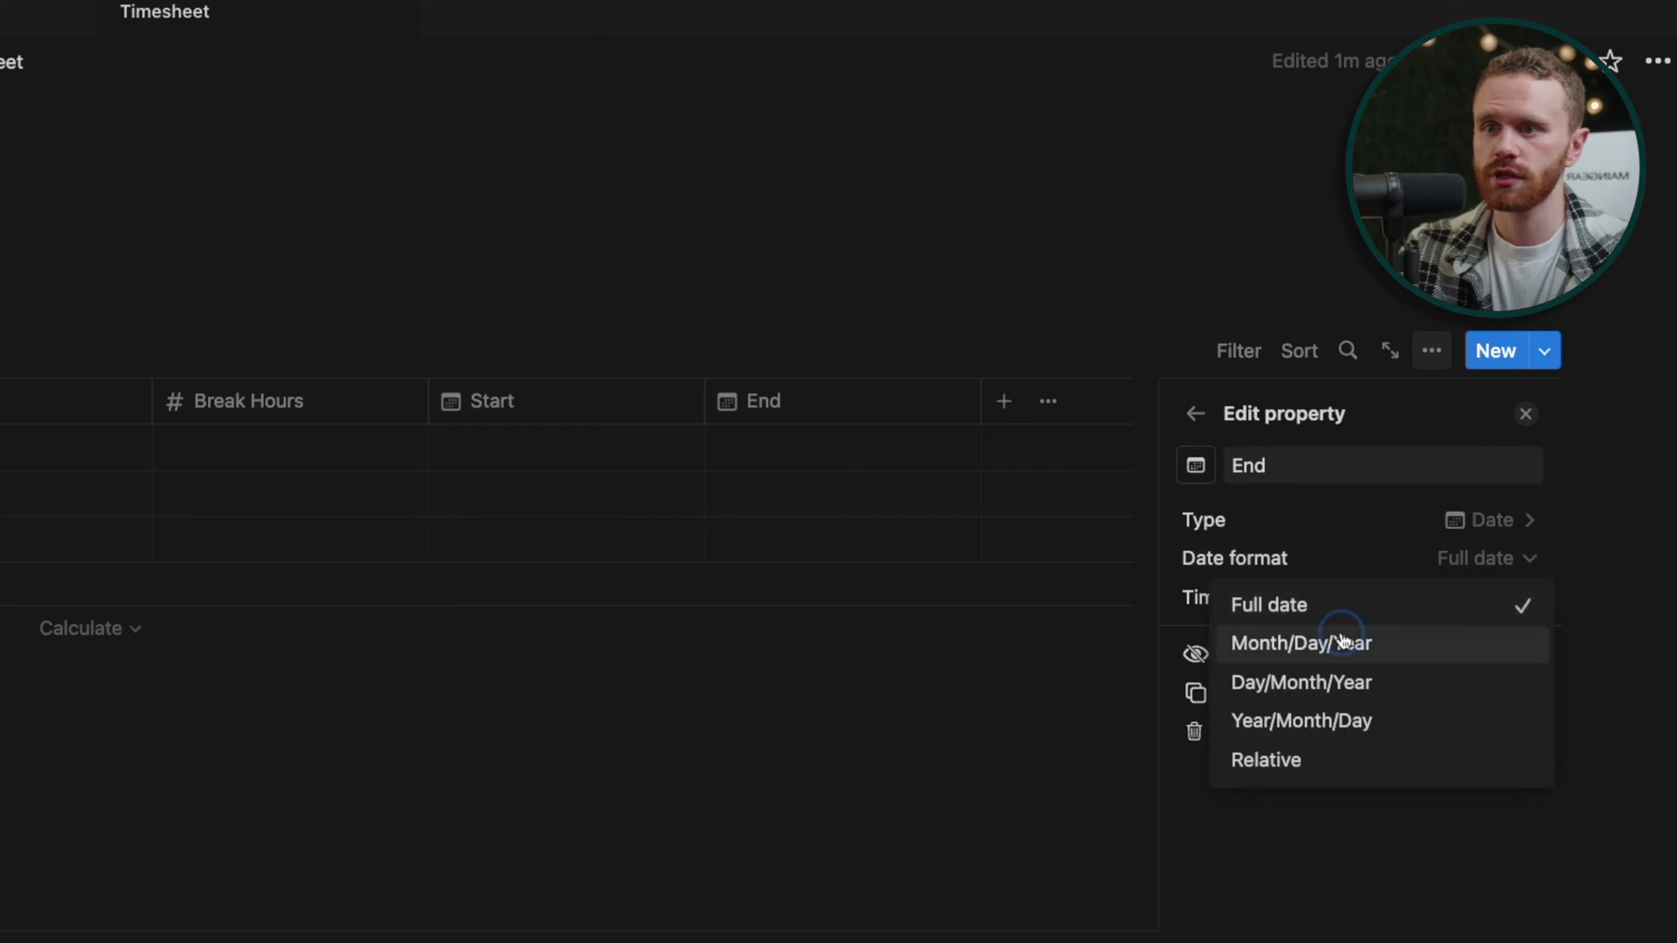
{"action": "left_click", "coordinate": [1337, 644]}
{"action": "left_click", "coordinate": [792, 675]}
- Add formula column Hours Worked: round((dateBetween(End, Start, "minutes") - 60*Break Hours)/60*100)/100
{"action": "left_click", "coordinate": [1004, 401]}
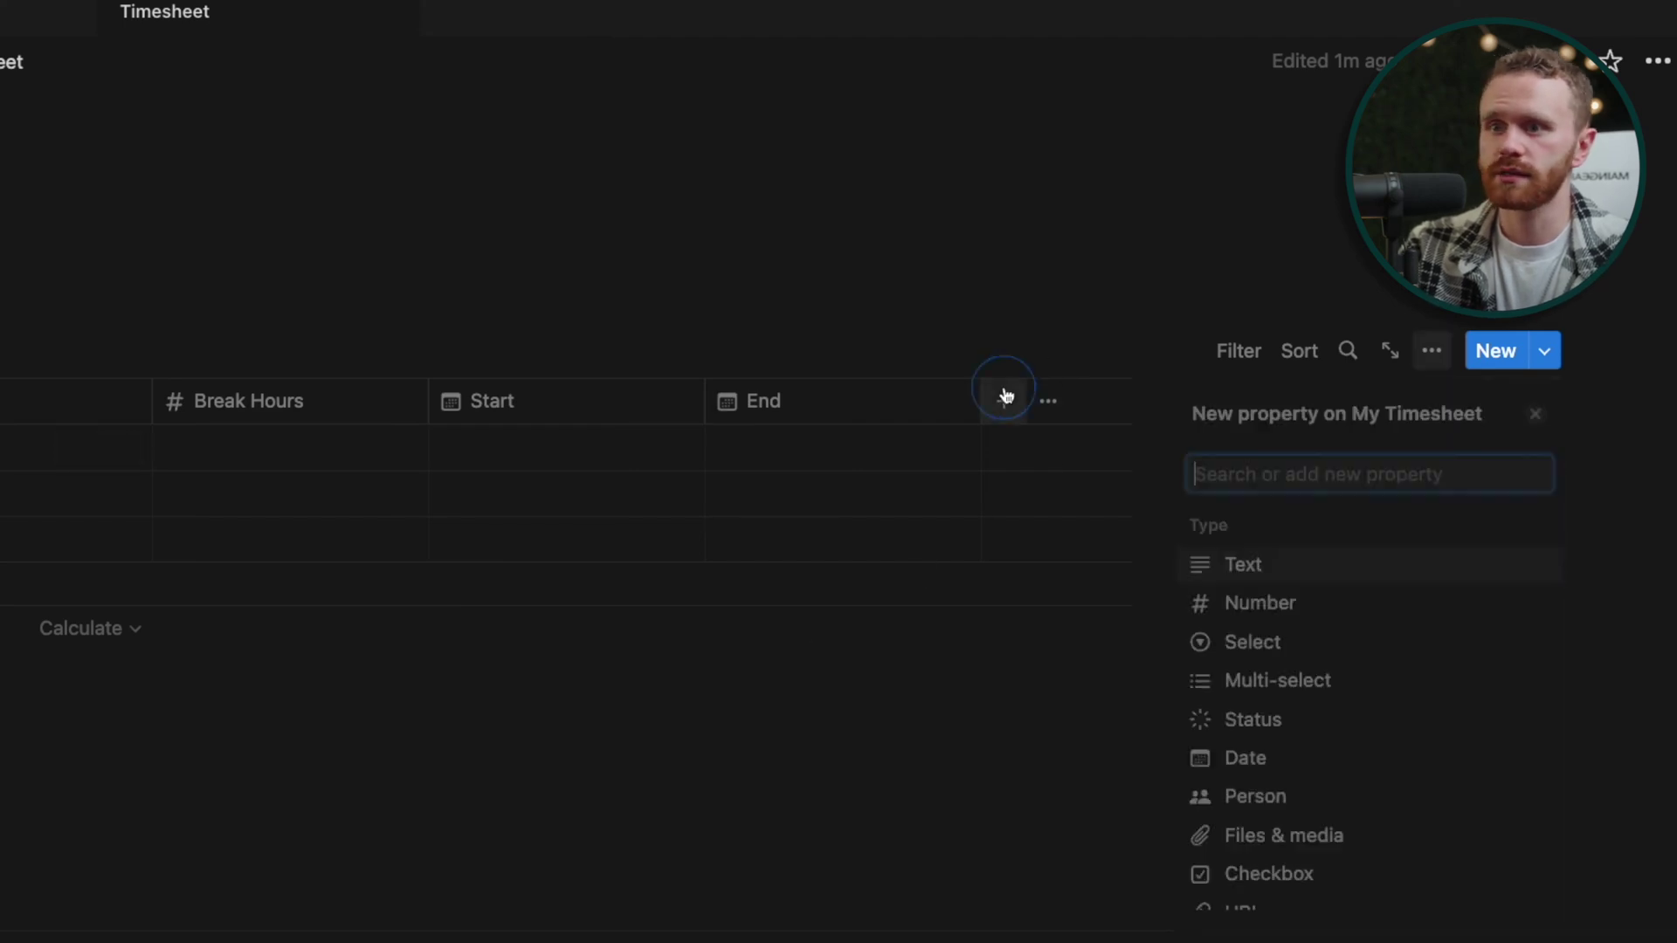
{"action": "type", "text": "Form"}
{"action": "key", "text": "Return"}
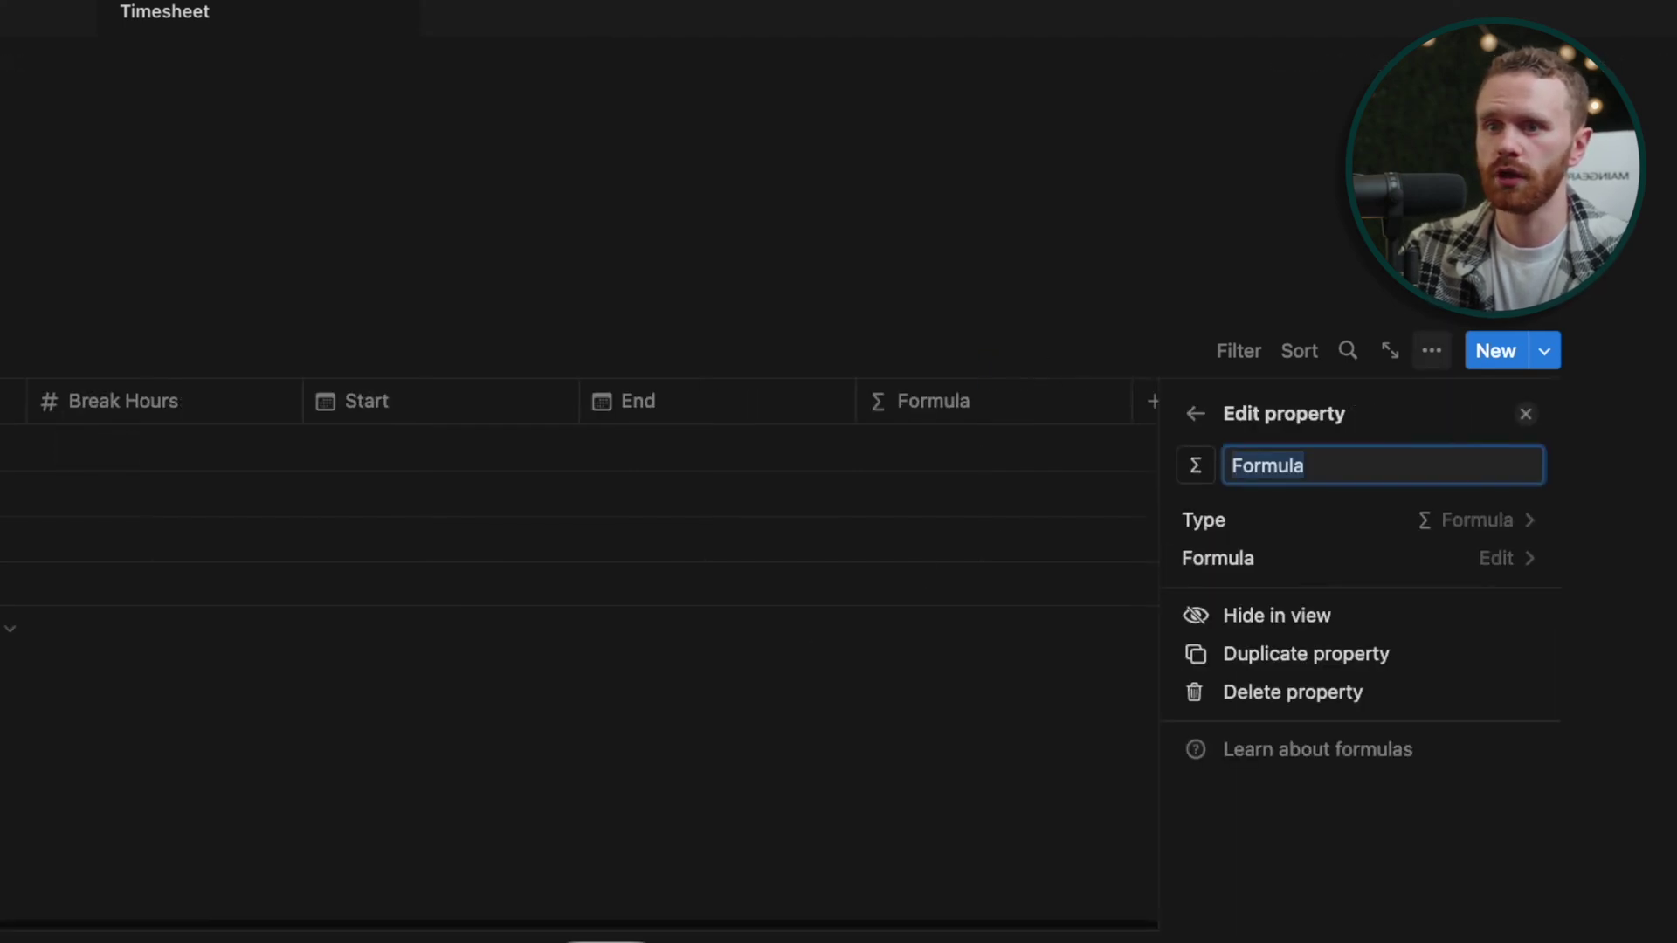
{"action": "type", "text": "H"}
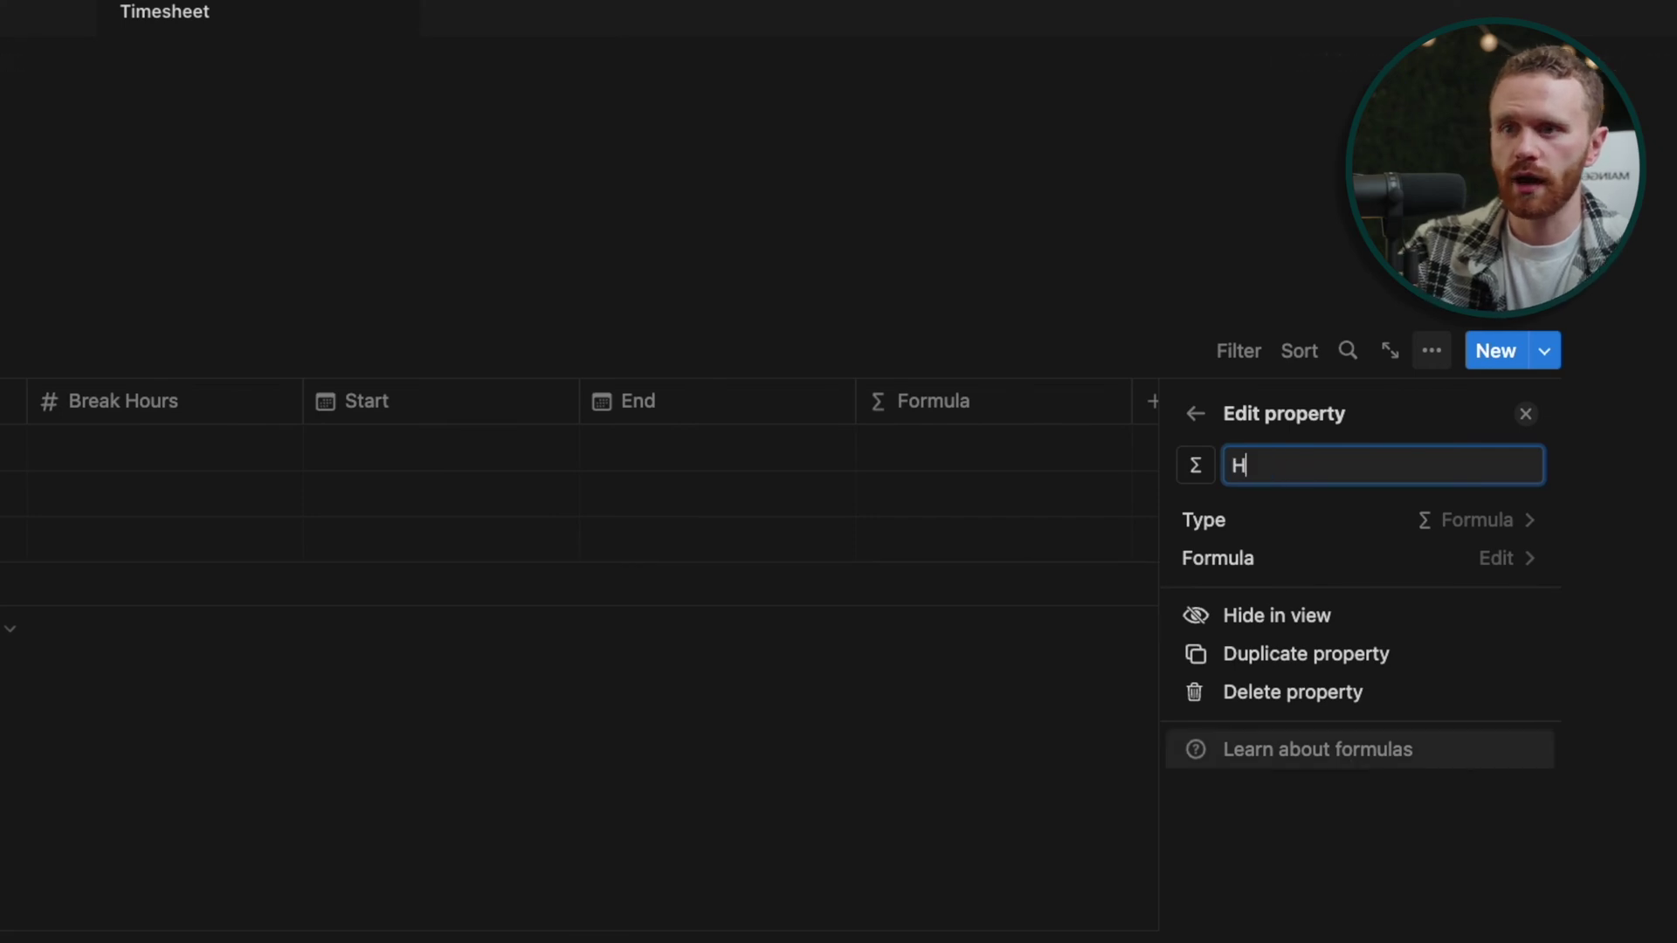
{"action": "type", "text": "ours Worked"}
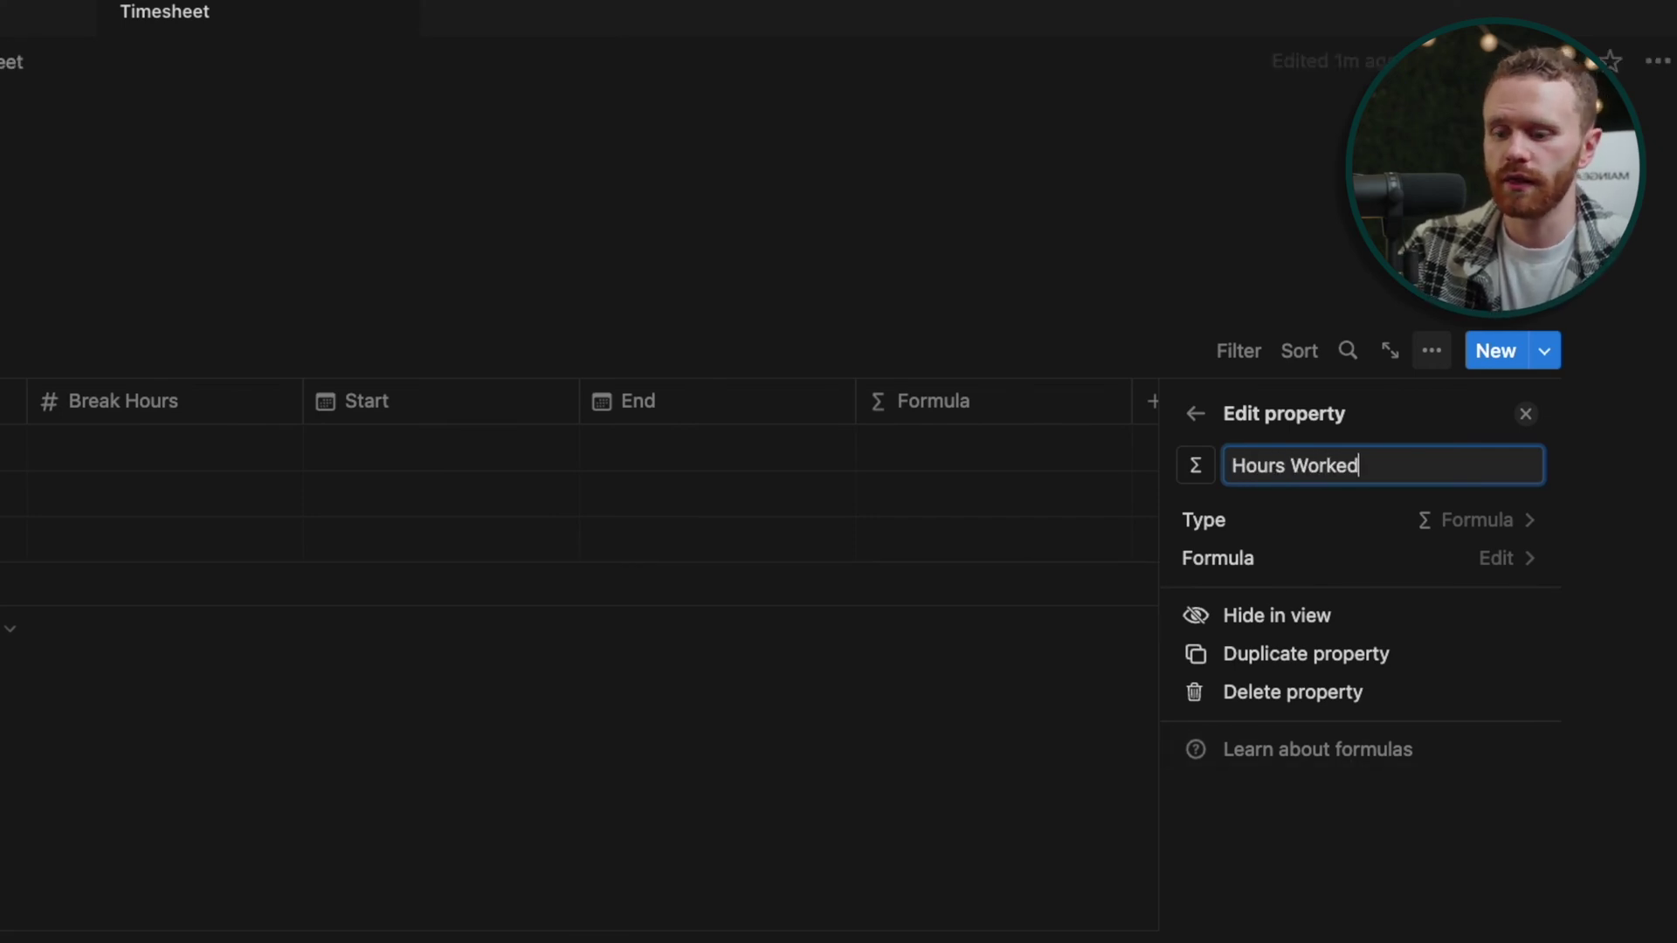
{"action": "key", "text": "Return"}
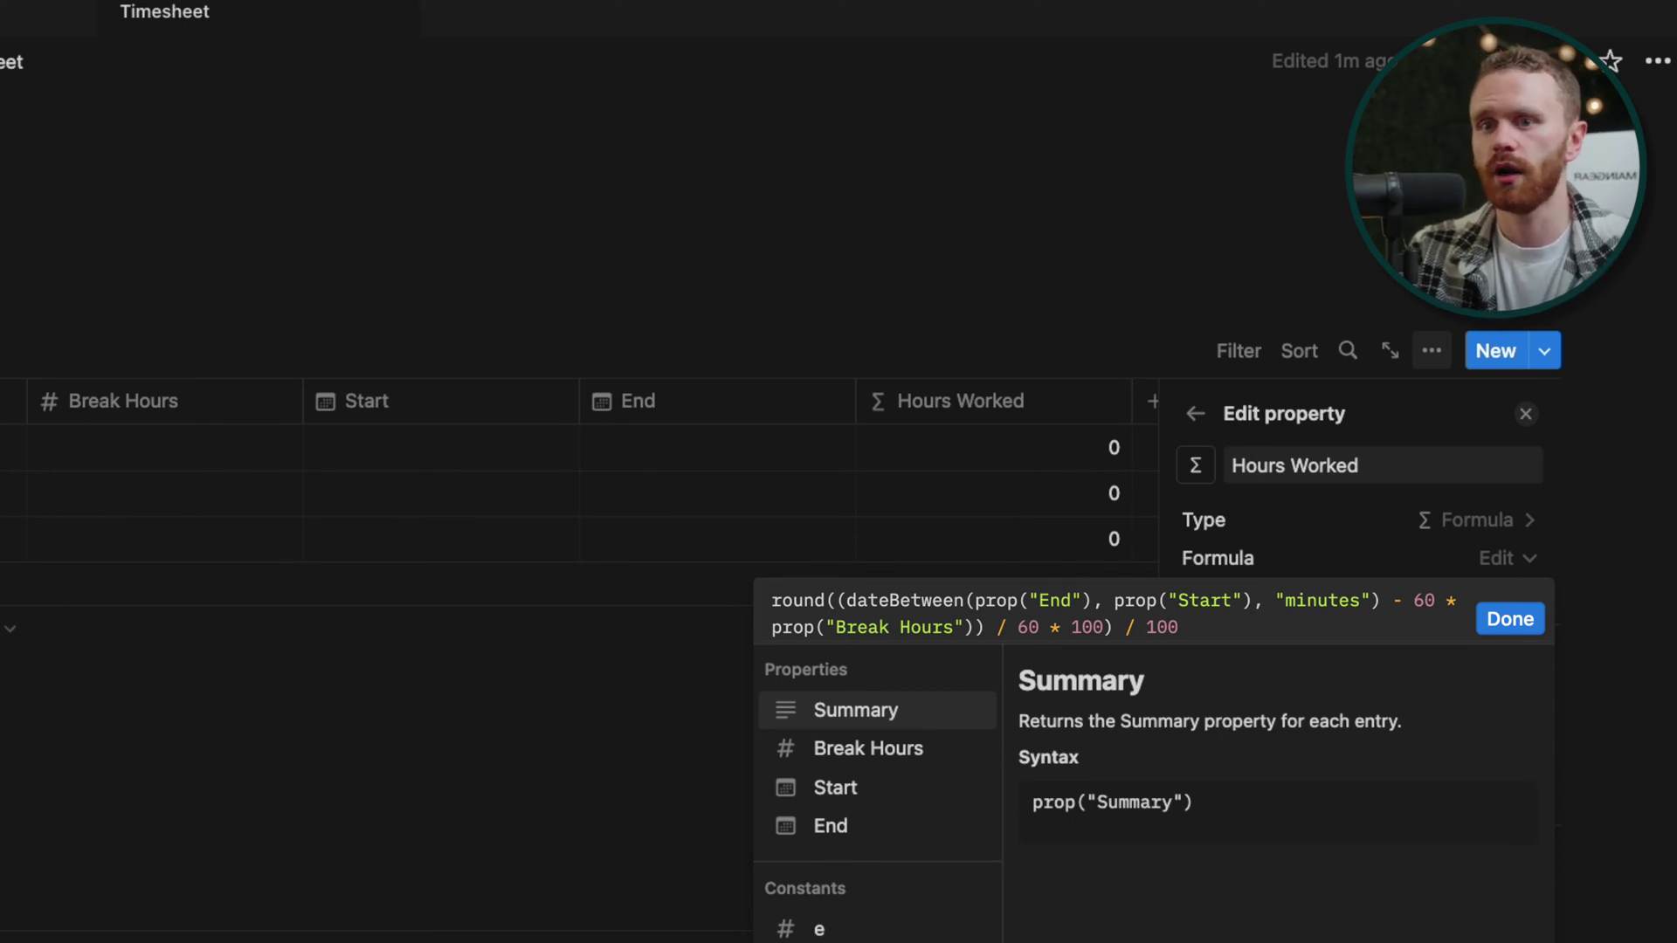
{"action": "left_click", "coordinate": [1511, 619]}
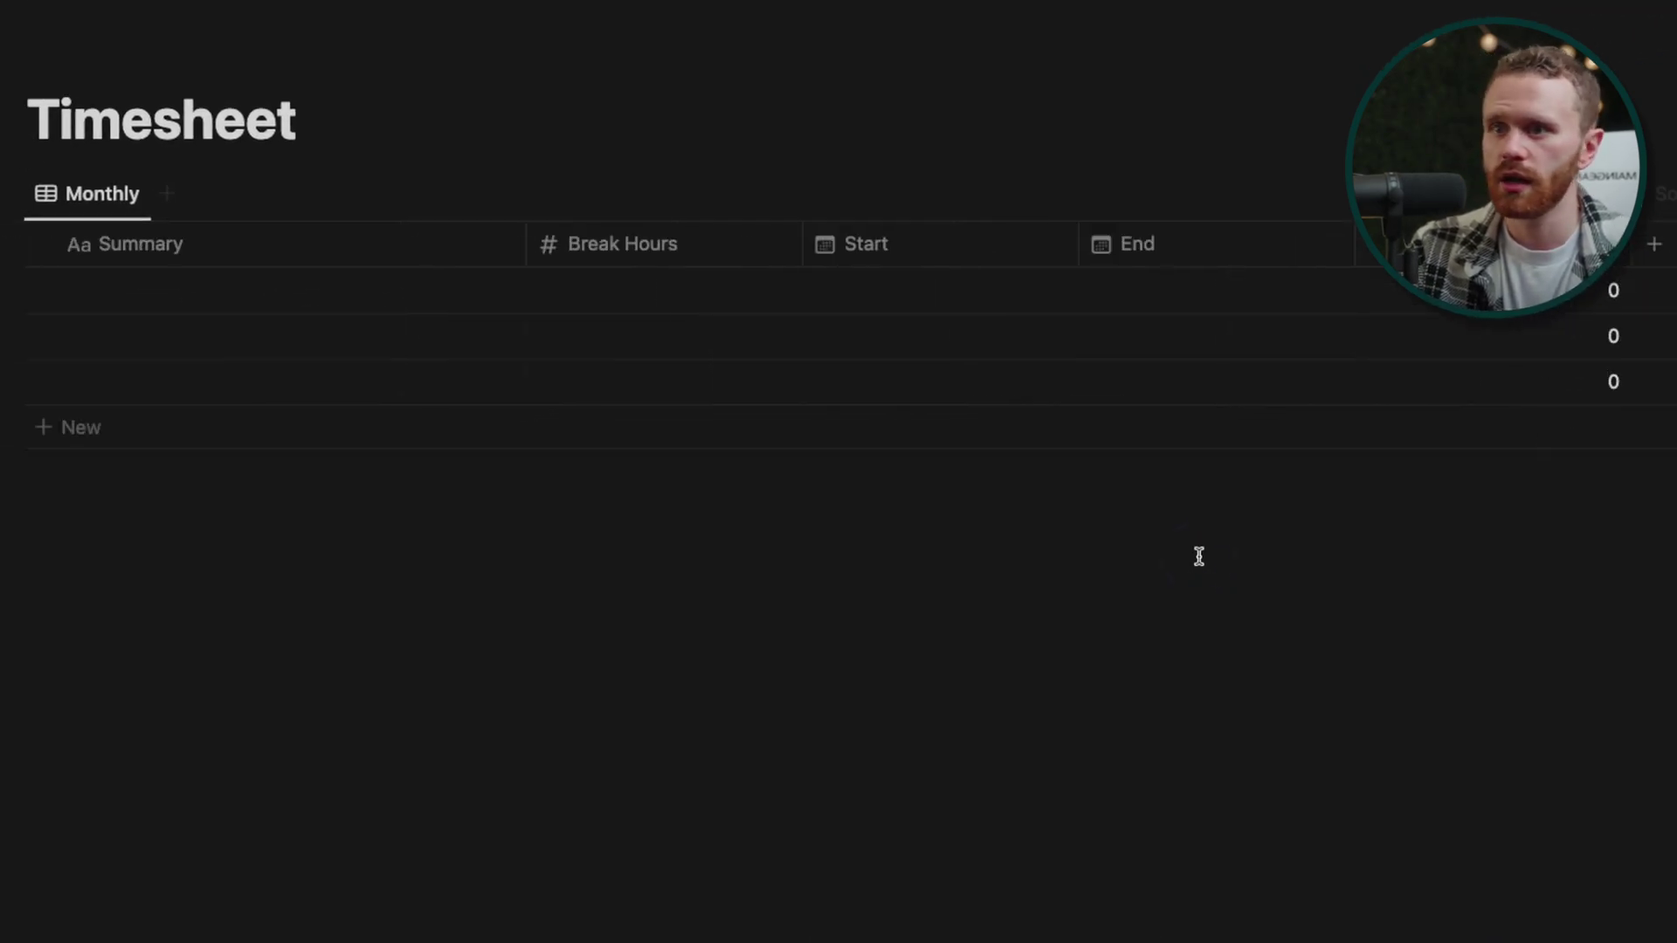
- Insert a button block named Clock In under the Timesheet title
{"action": "left_click", "coordinate": [297, 119]}
{"action": "key", "text": "Return"}
{"action": "type", "text": "/"}
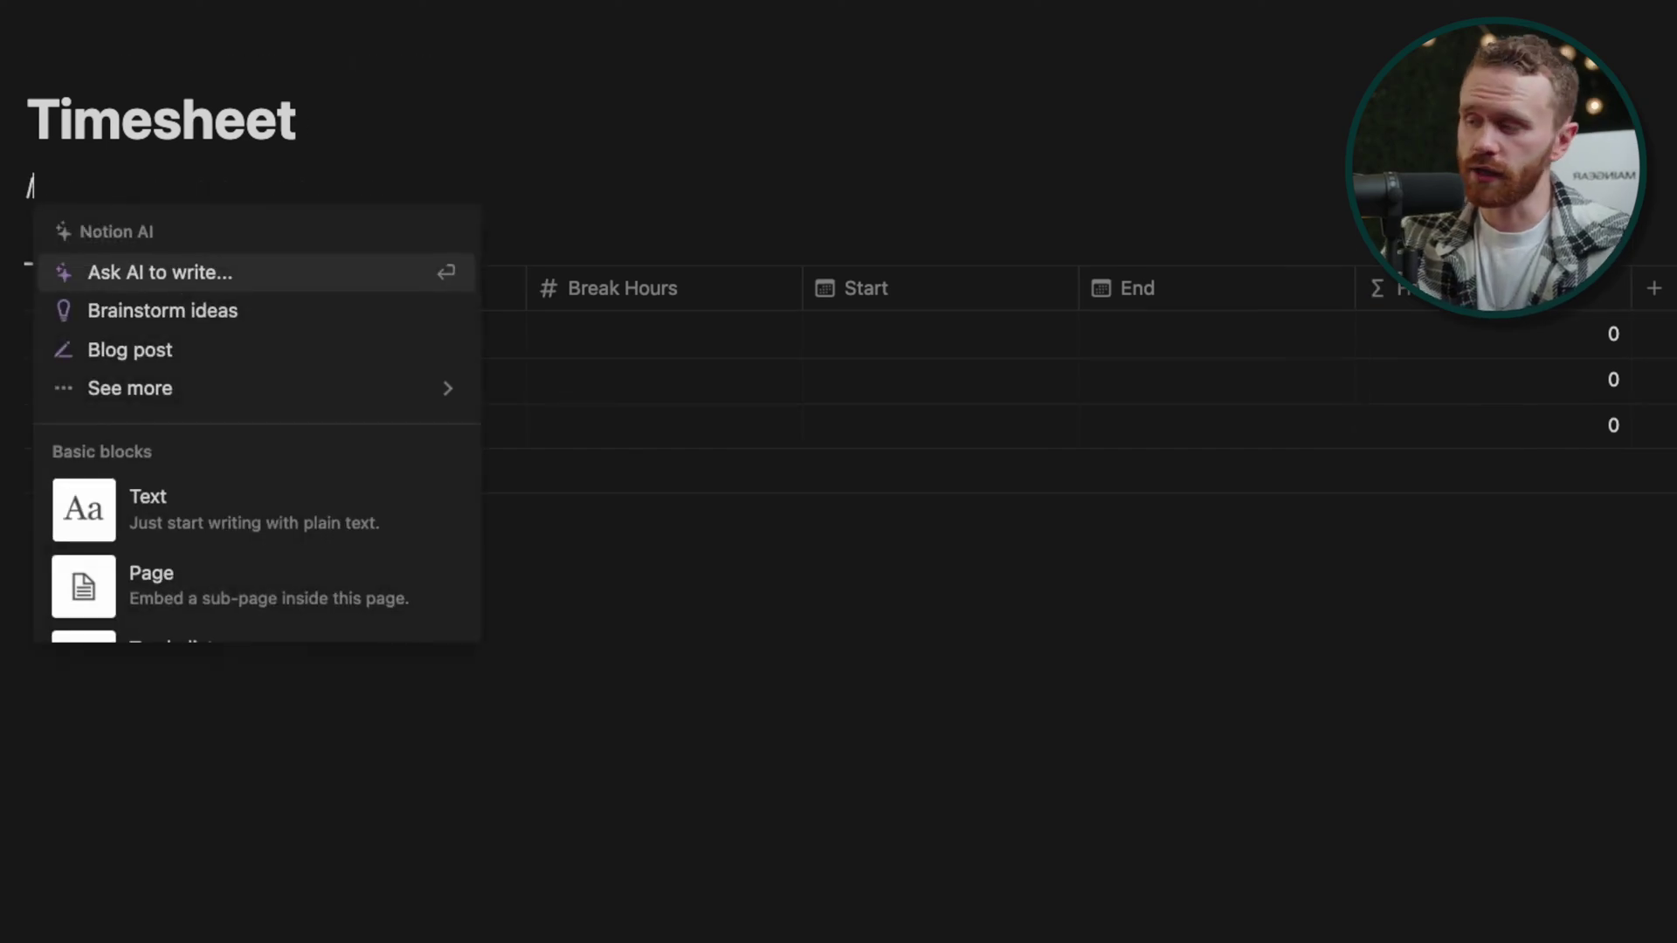
{"action": "type", "text": "but"}
{"action": "key", "text": "Return"}
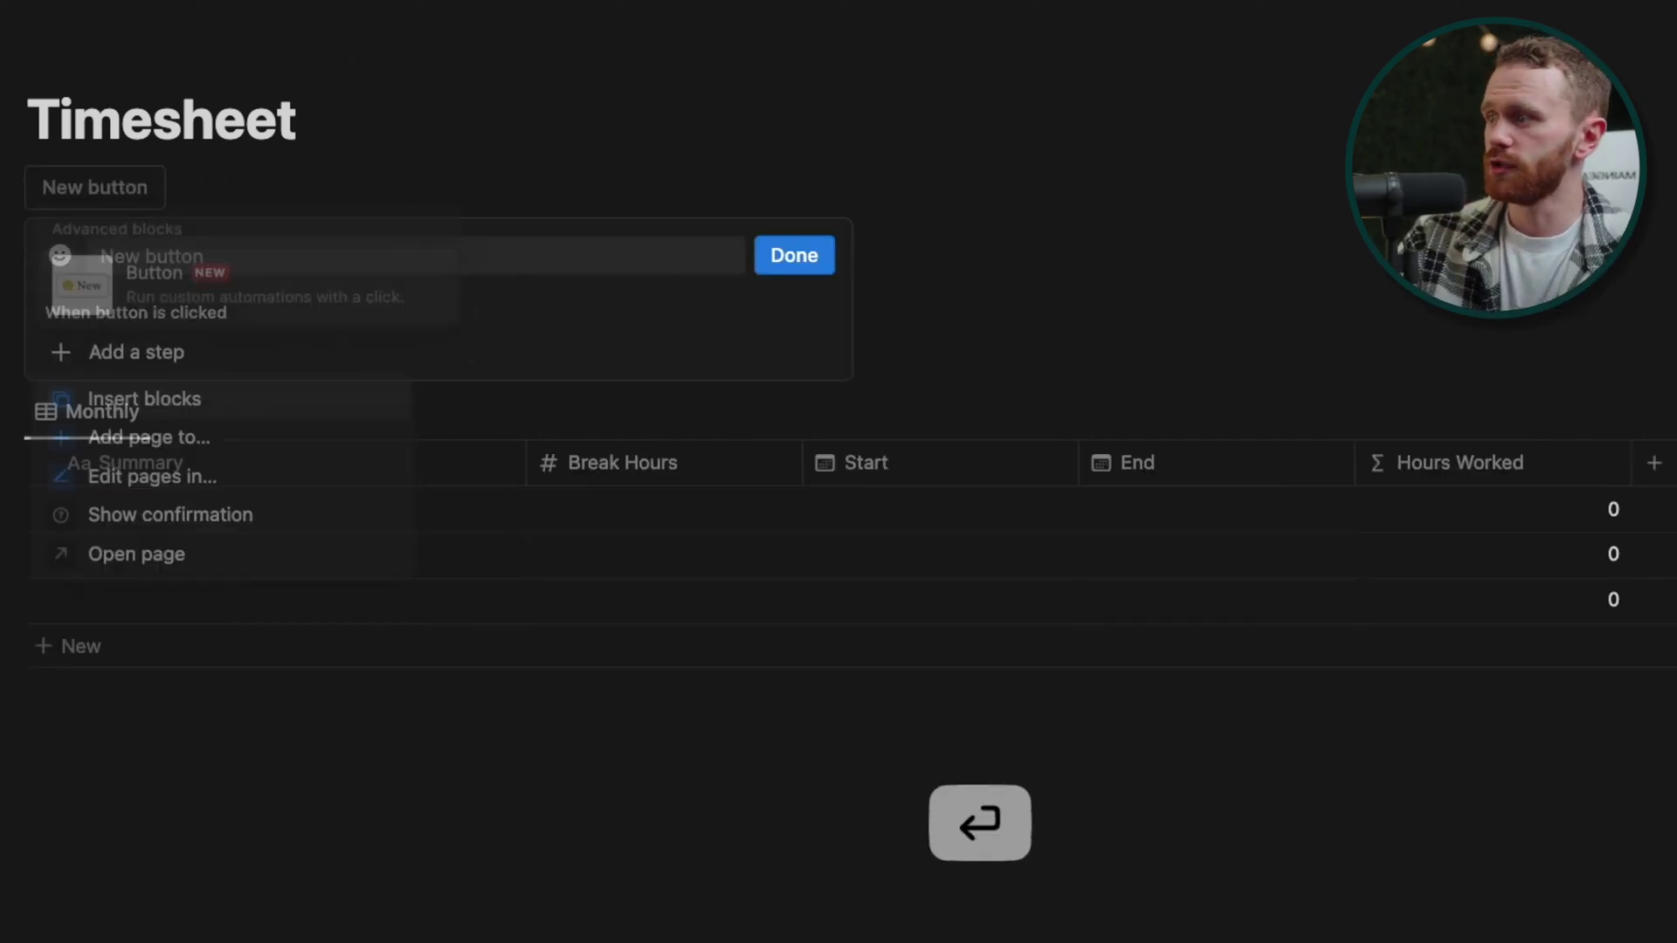
{"action": "left_click", "coordinate": [152, 255]}
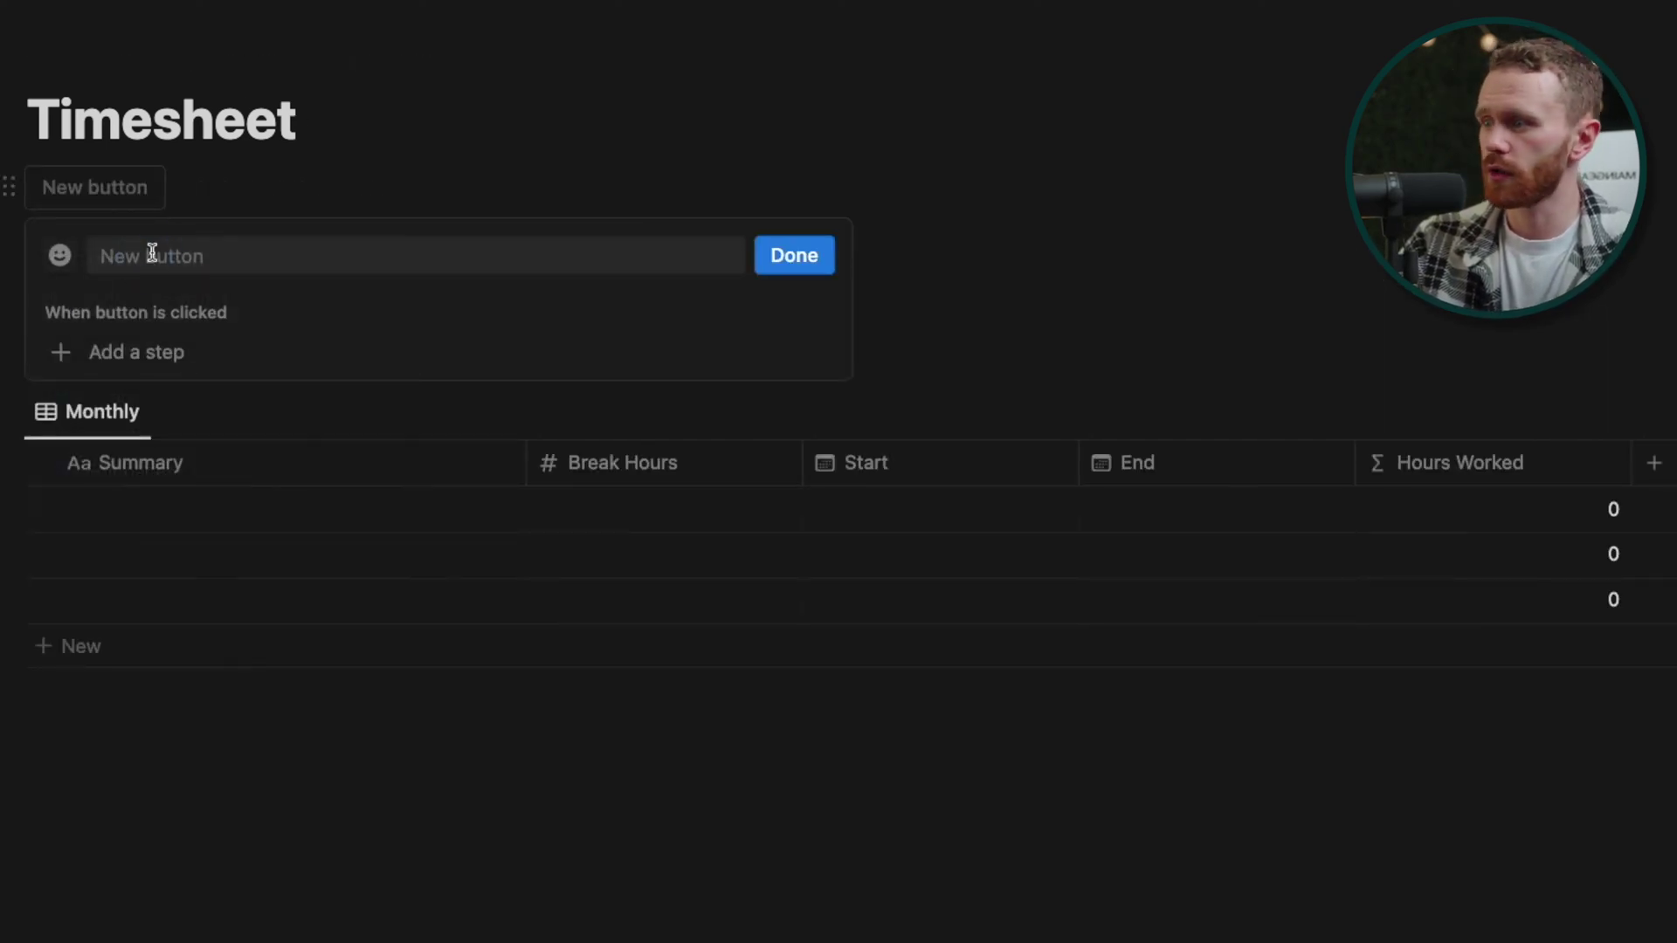
{"action": "type", "text": "Clock In"}
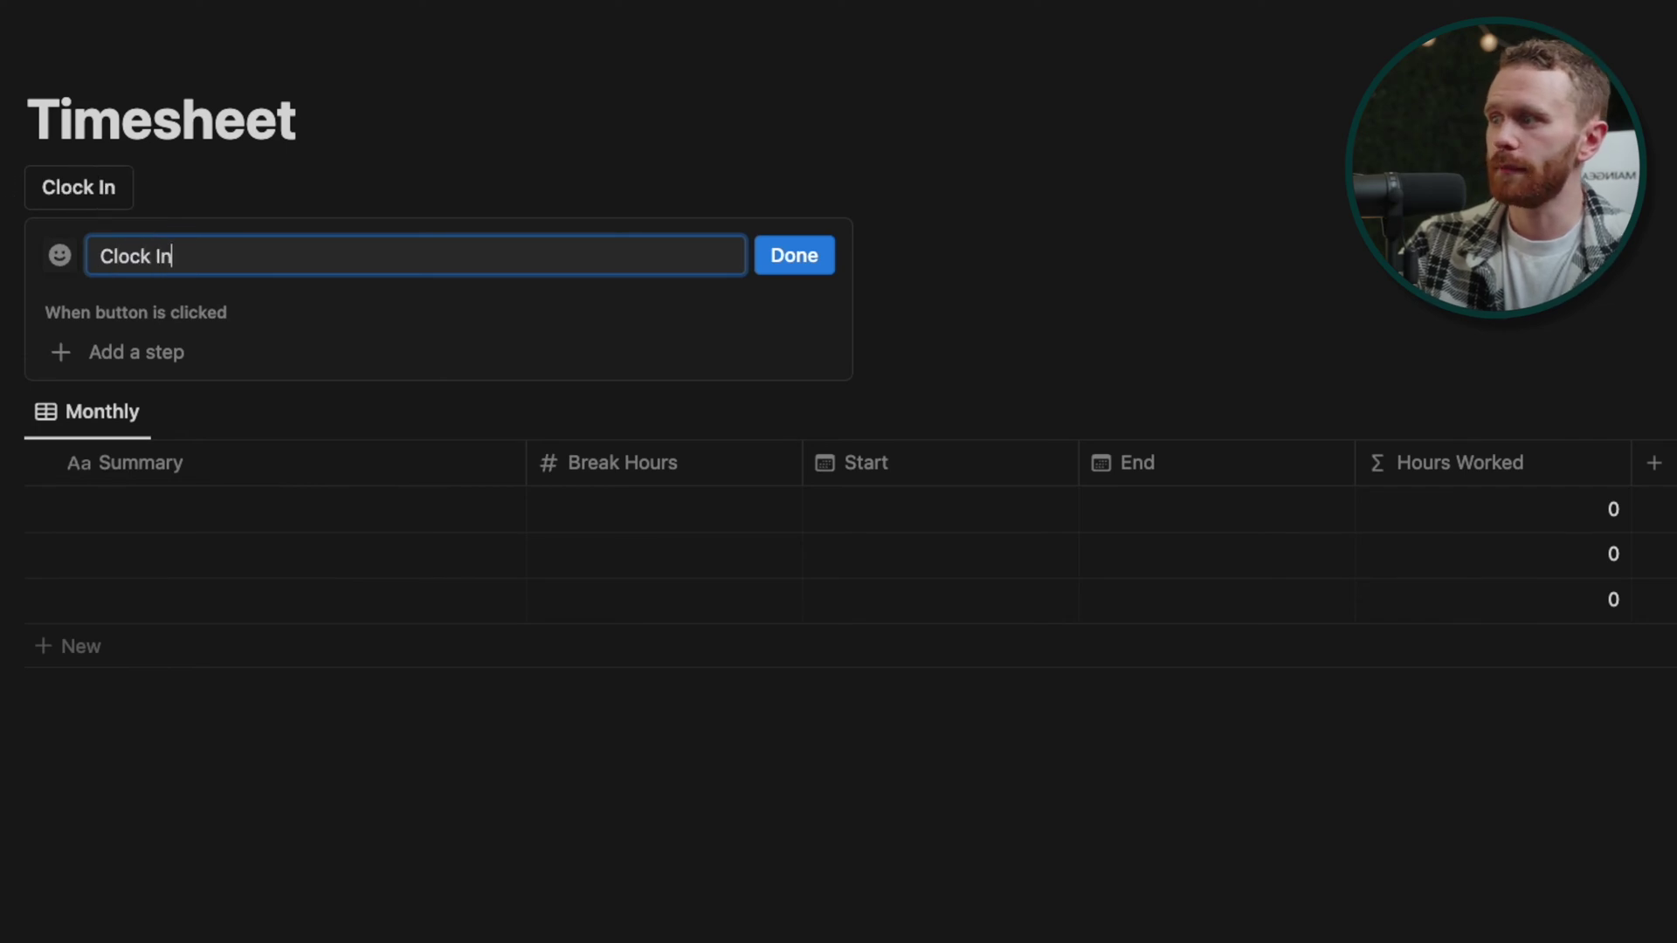
{"action": "left_click", "coordinate": [57, 291]}
- Give Clock In an 'Add page to' action targeting the My Timesheet database
{"action": "left_click", "coordinate": [218, 353]}
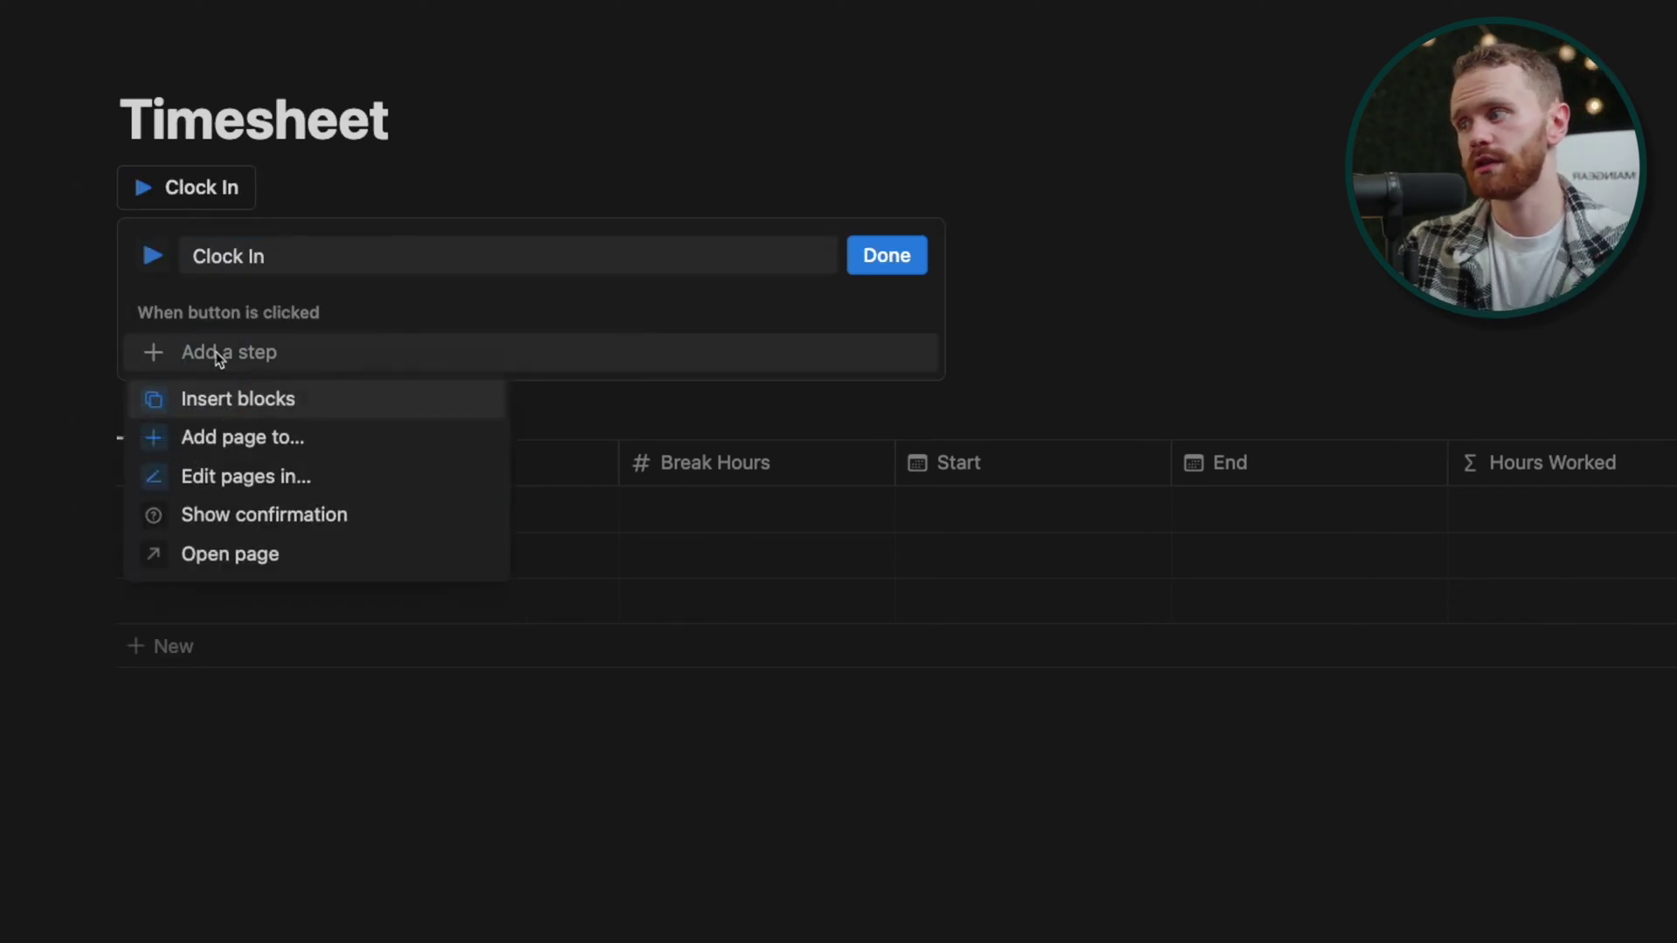
{"action": "left_click", "coordinate": [197, 437]}
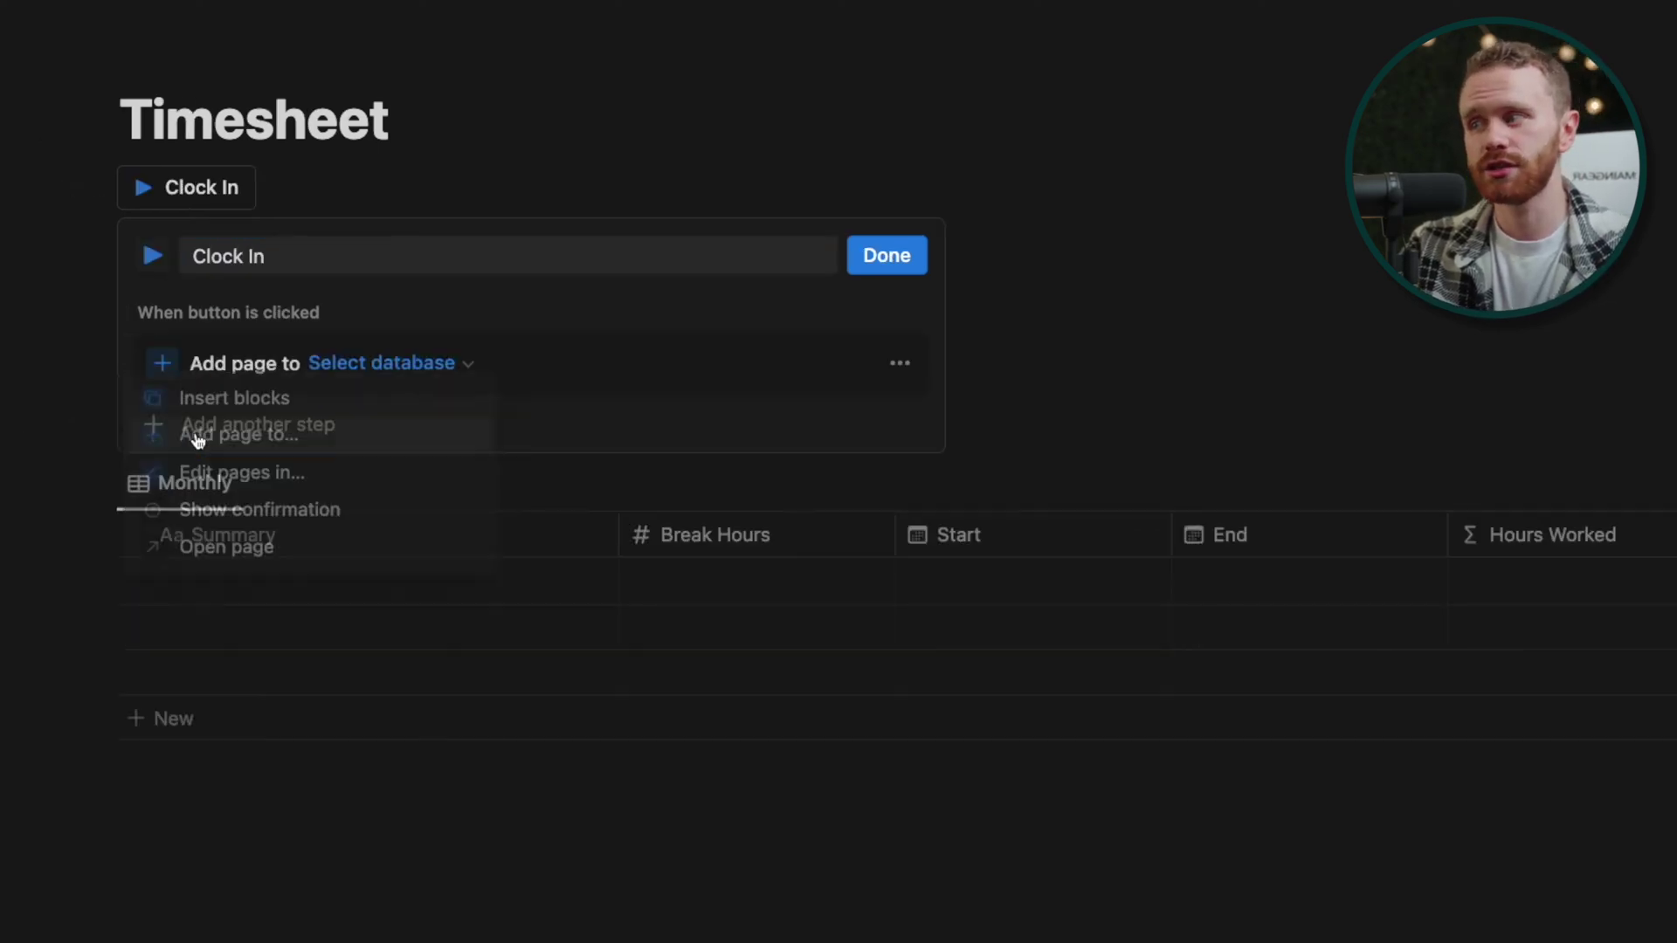
{"action": "left_click", "coordinate": [374, 362]}
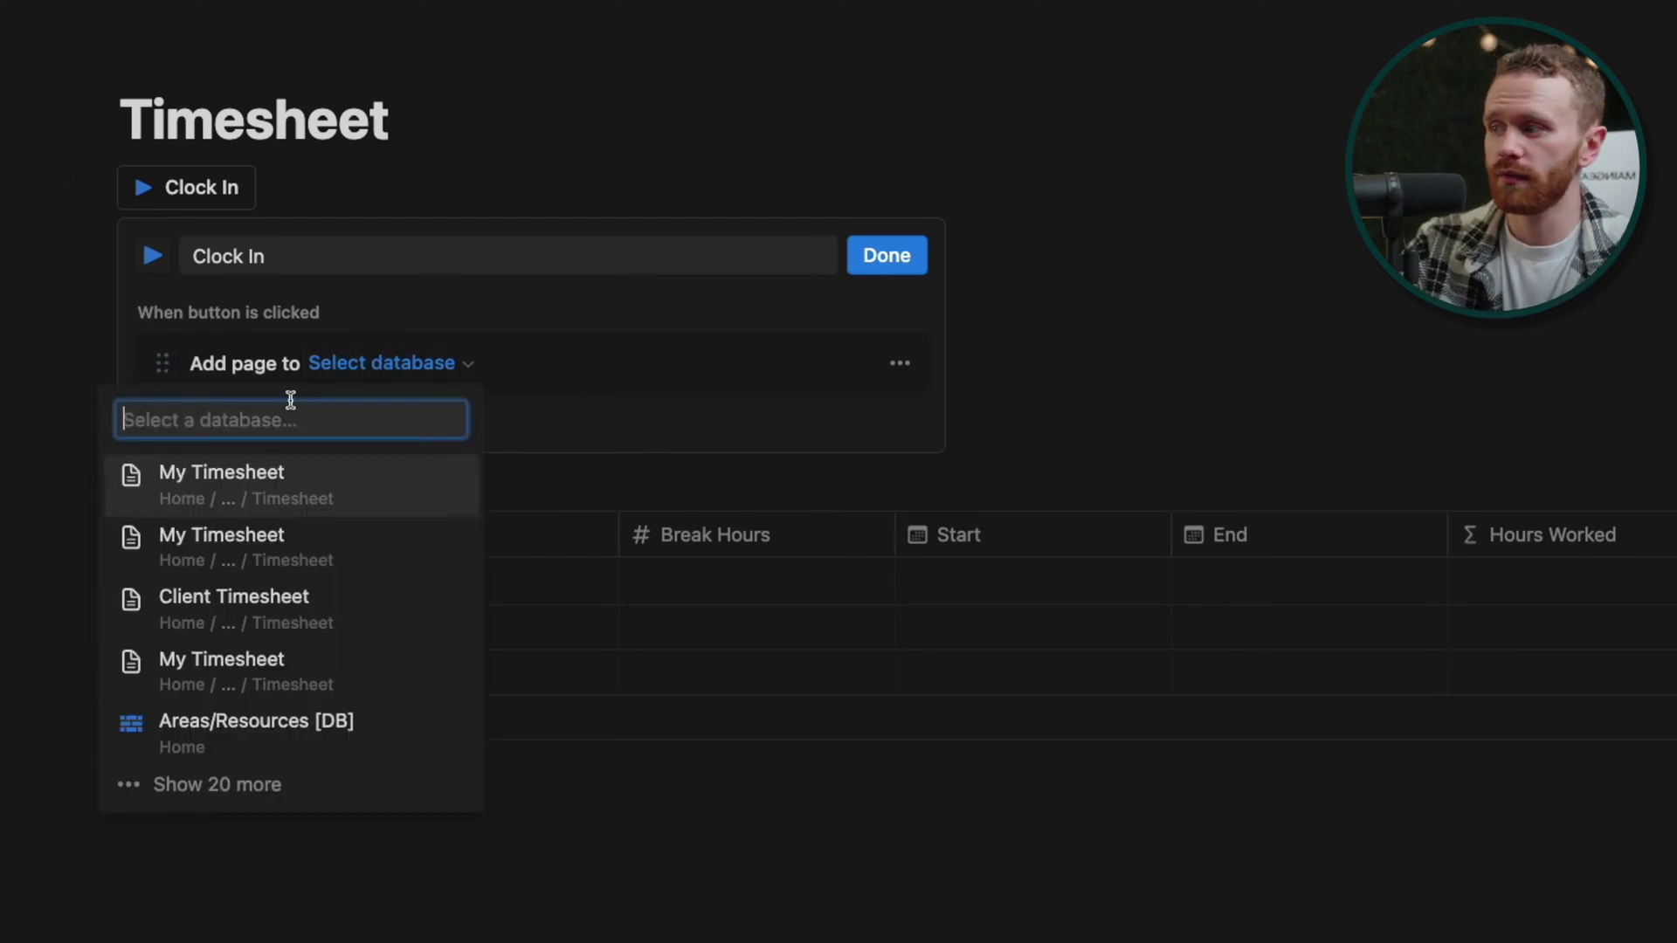
{"action": "left_click", "coordinate": [242, 479]}
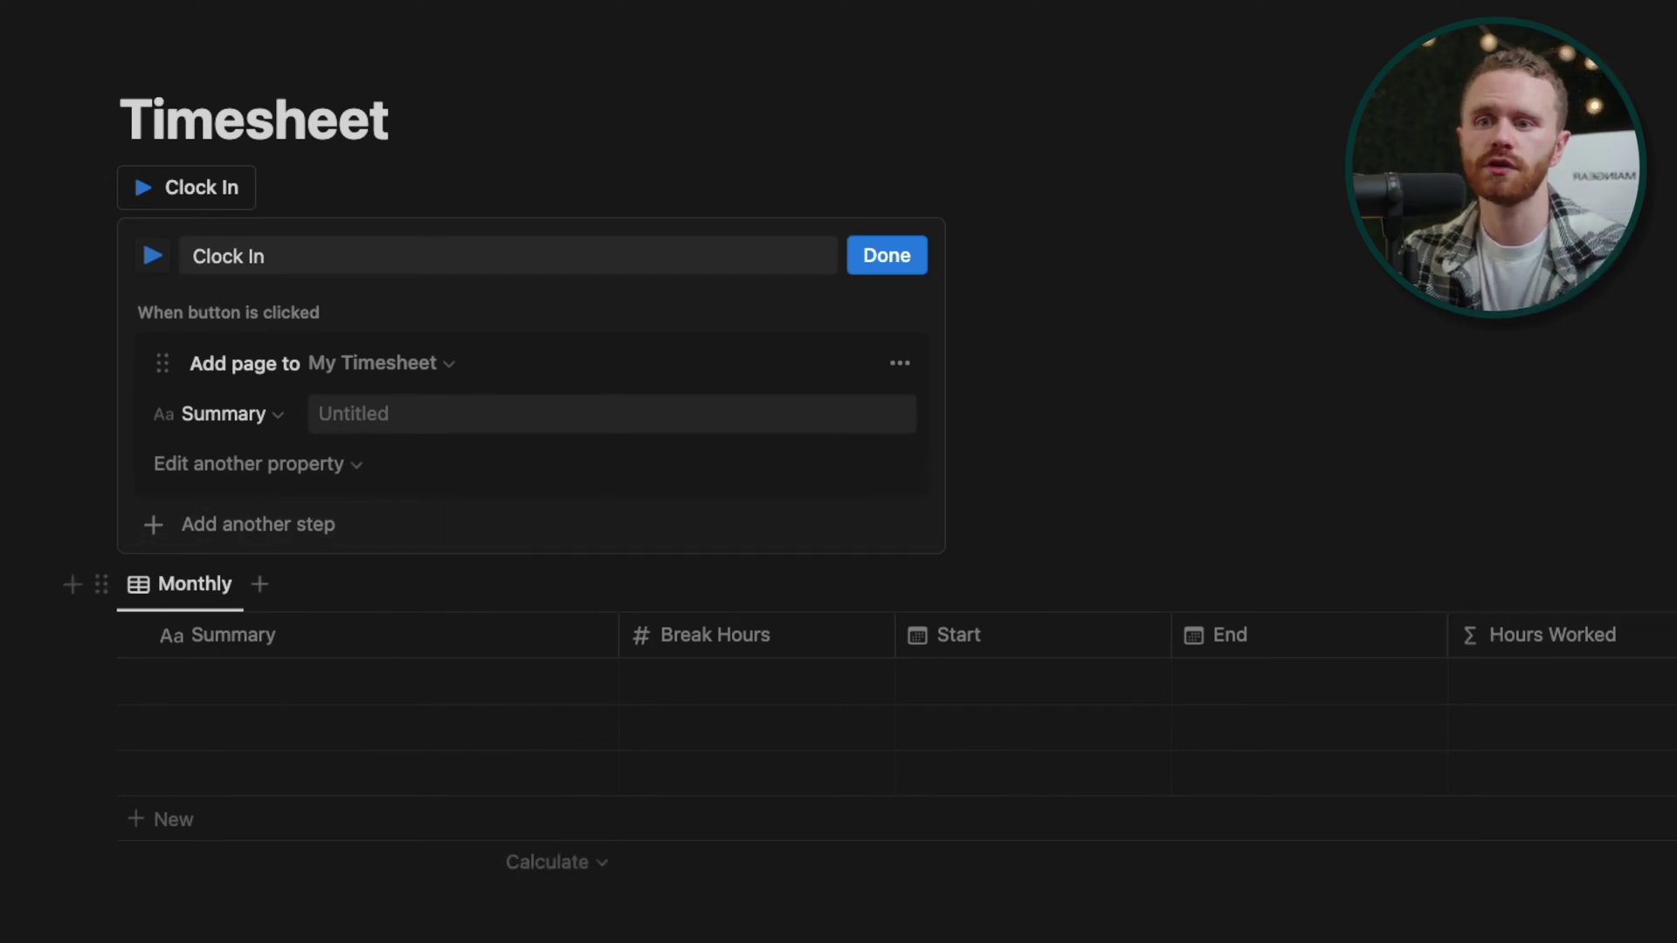
{"action": "left_click", "coordinate": [1399, 584]}
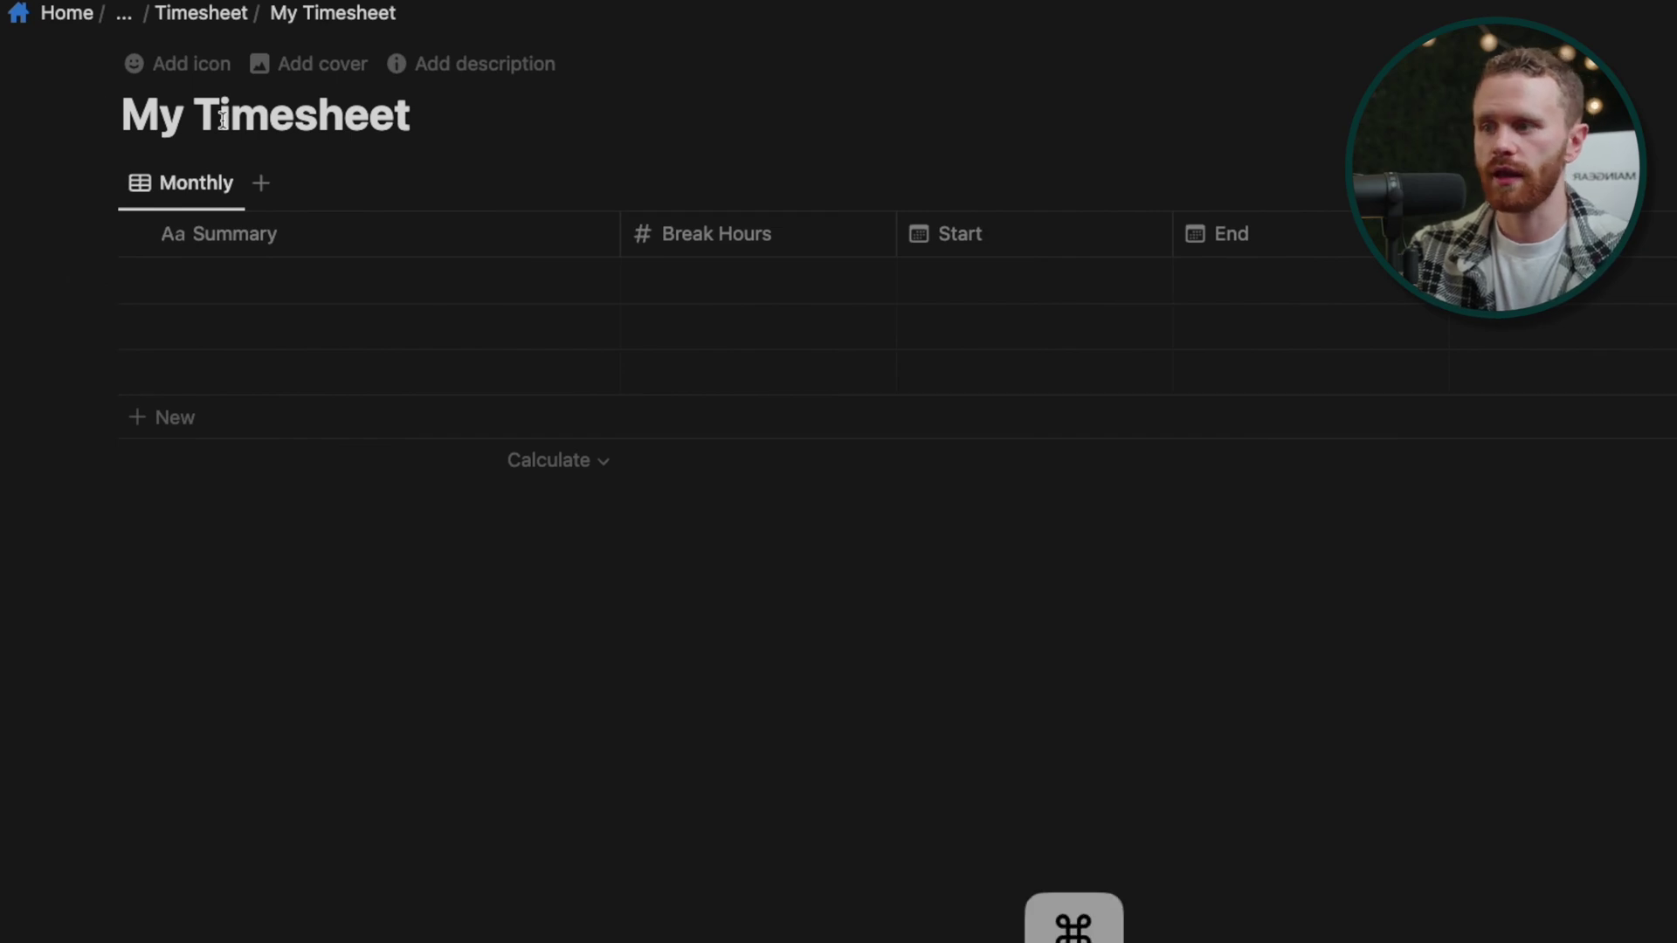
{"action": "key", "text": "super+bracketleft"}
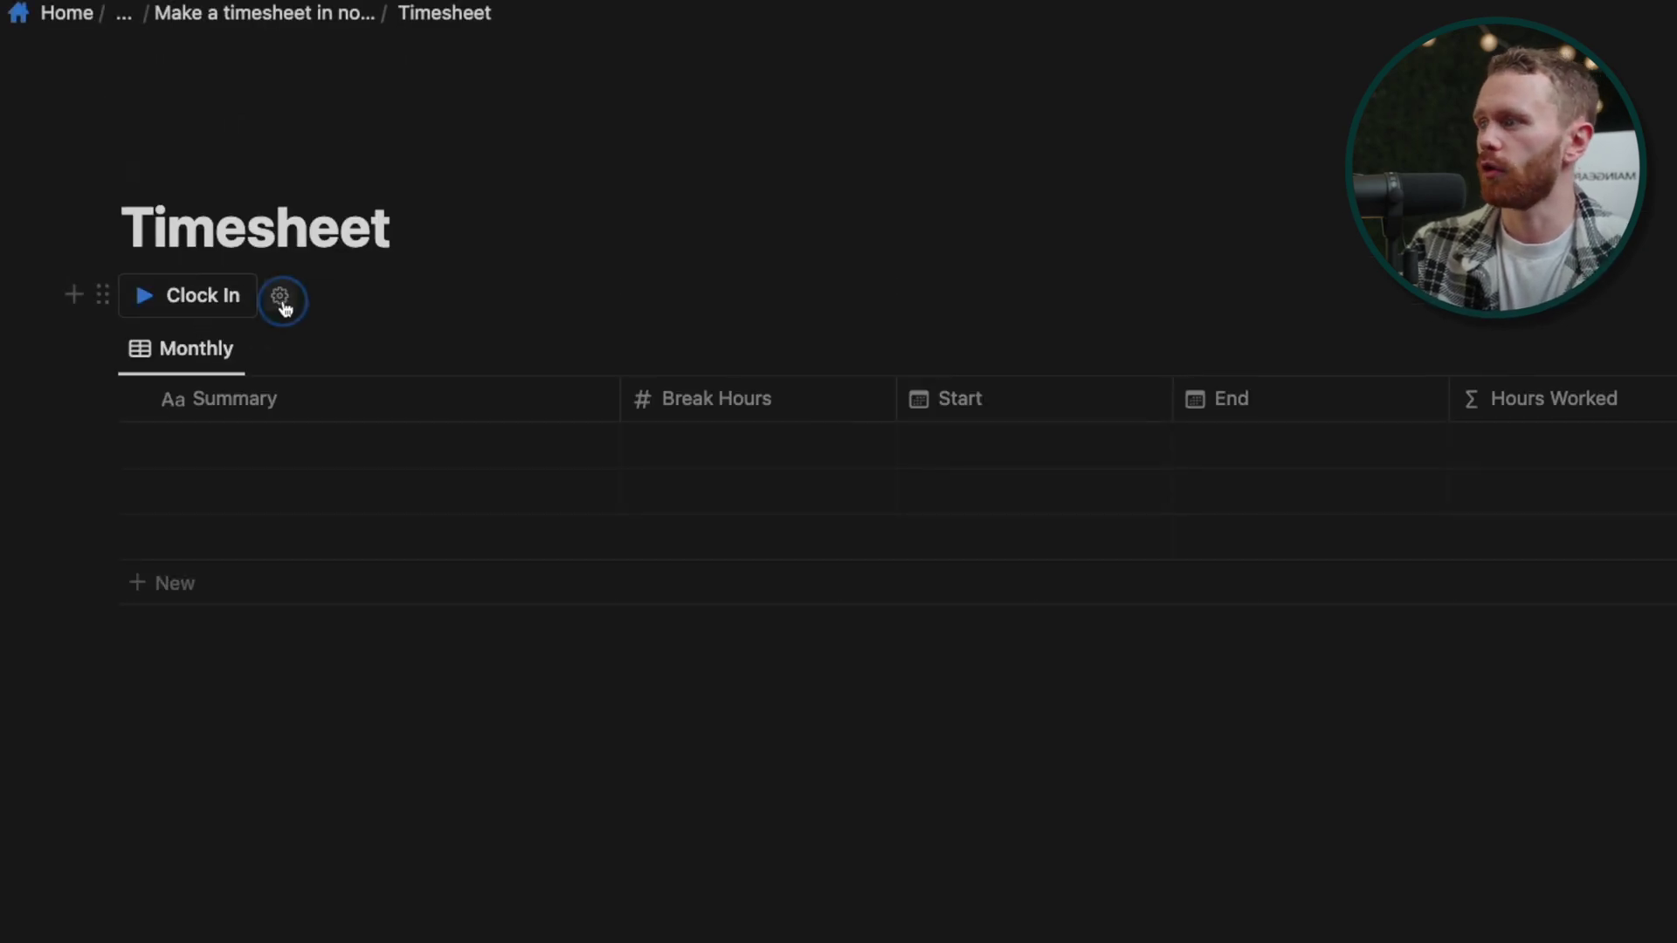
- Make the Clock In action set the new page's Start property to Now
{"action": "left_click", "coordinate": [280, 299]}
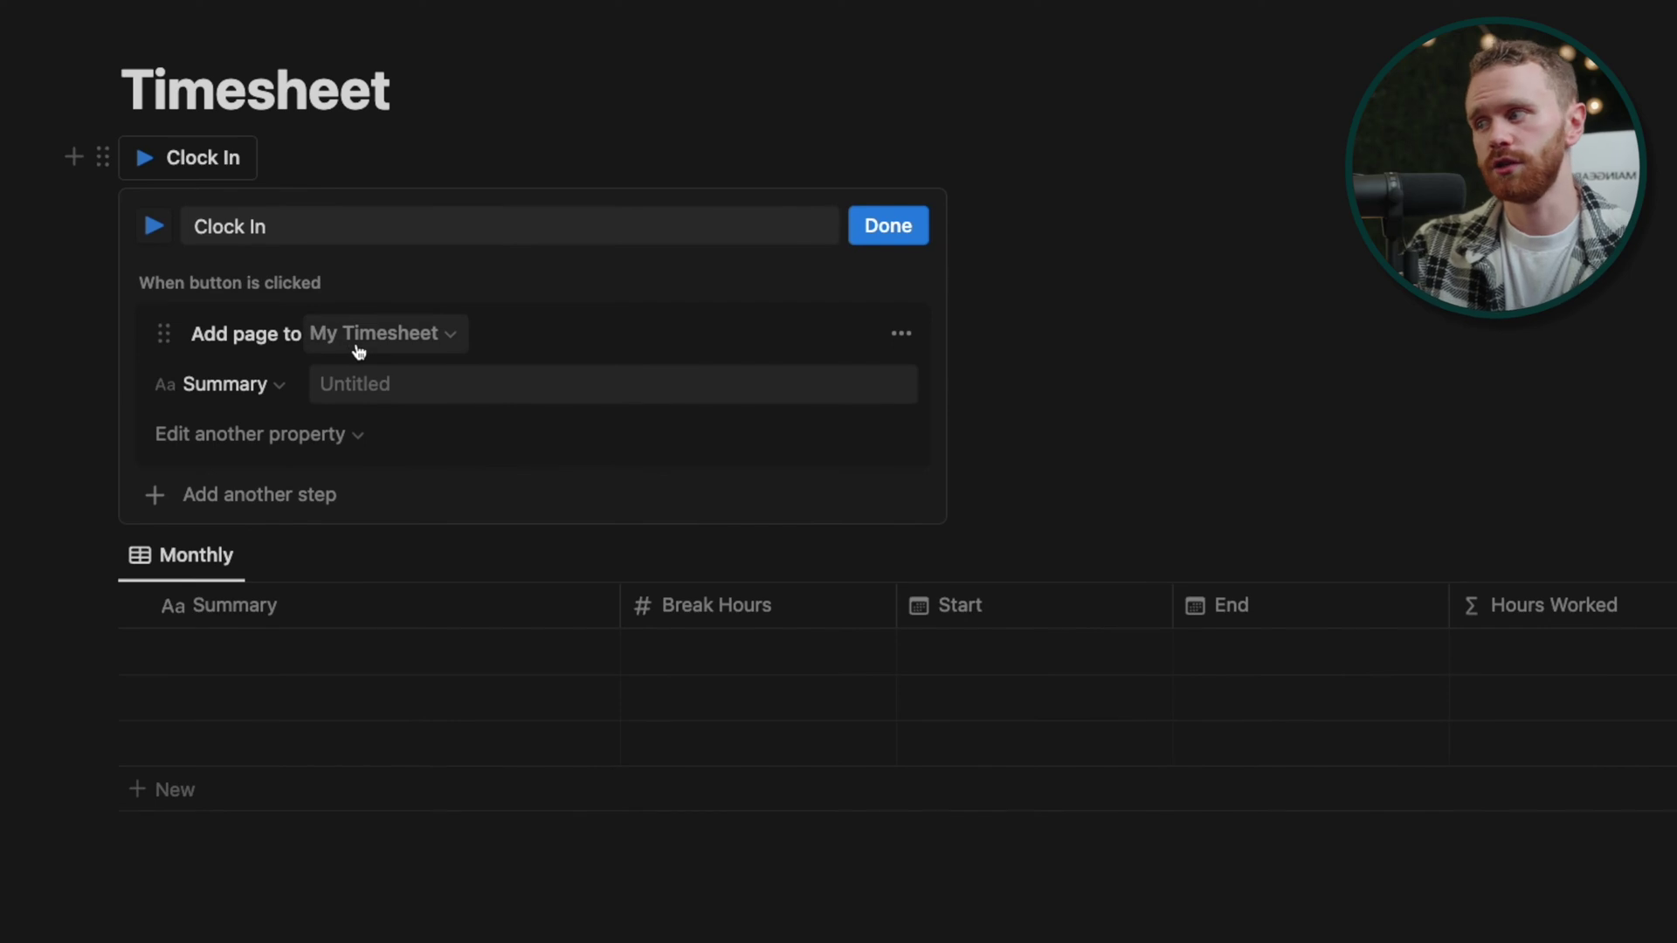
{"action": "left_click", "coordinate": [275, 438]}
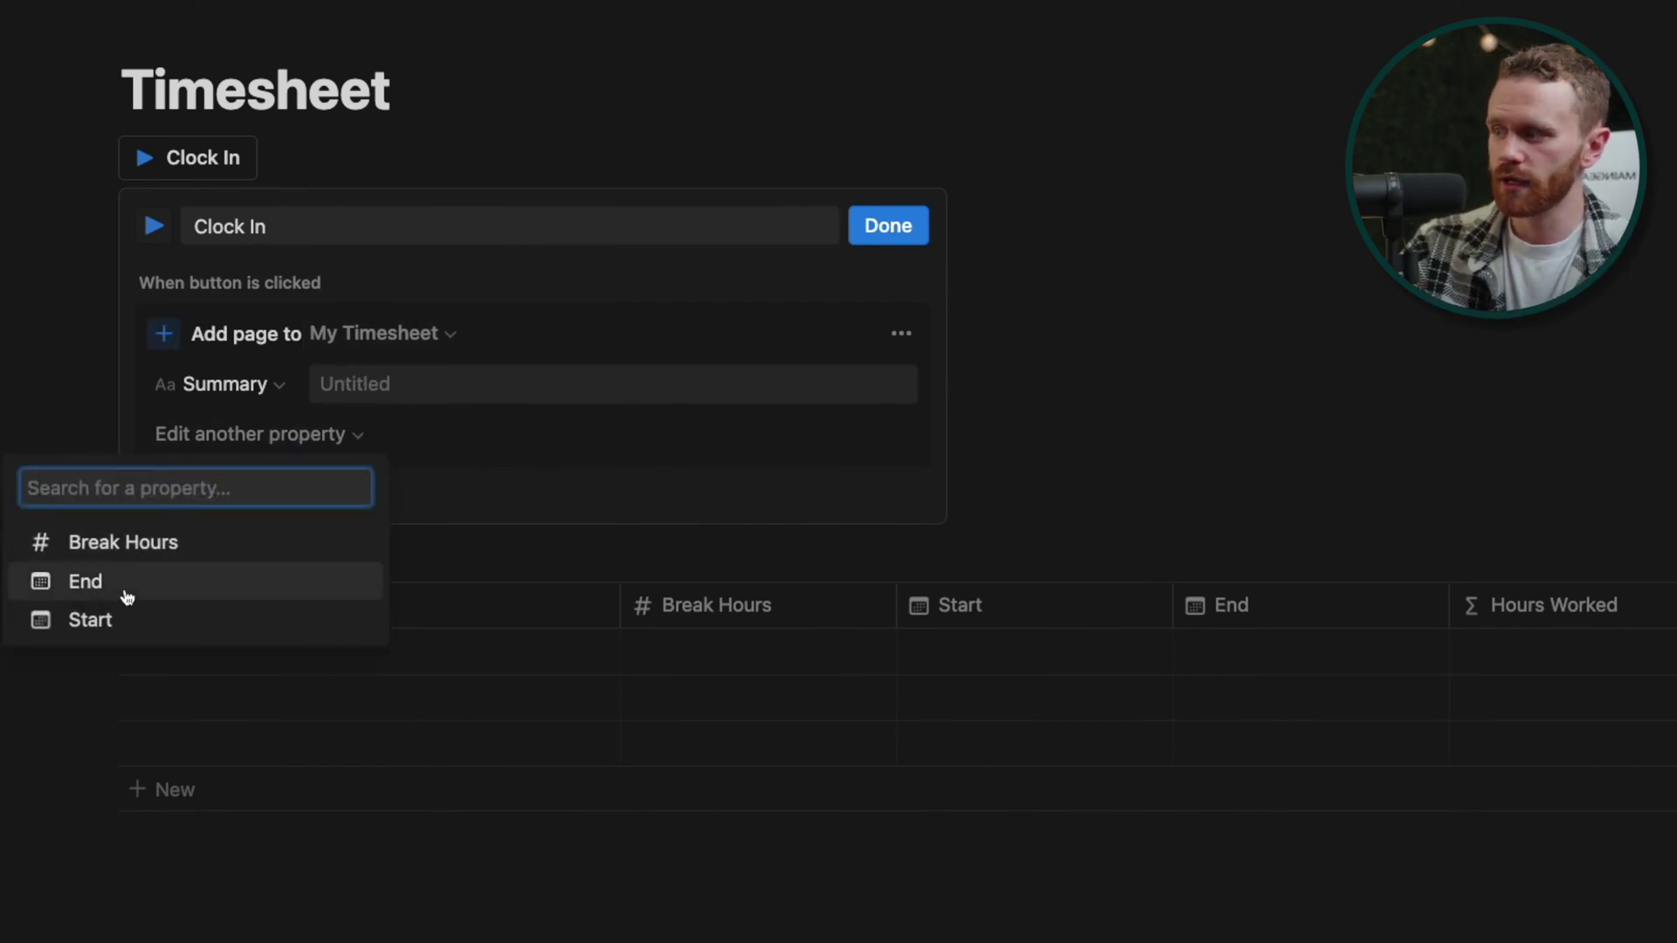
{"action": "left_click", "coordinate": [112, 621]}
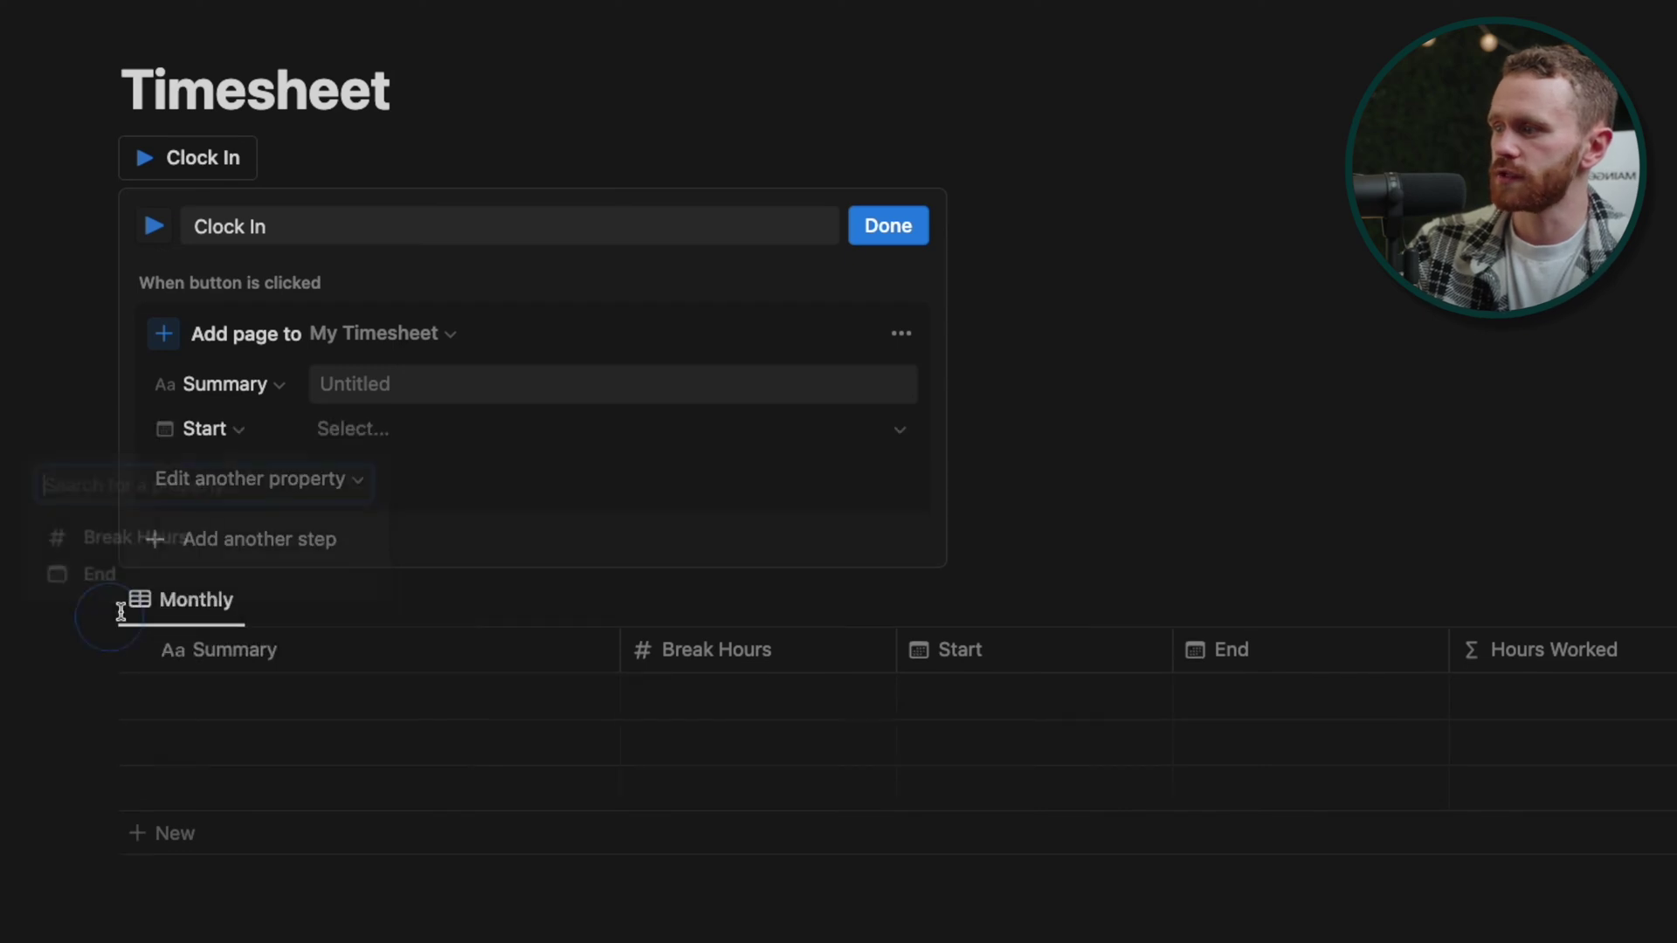
{"action": "left_click", "coordinate": [387, 444]}
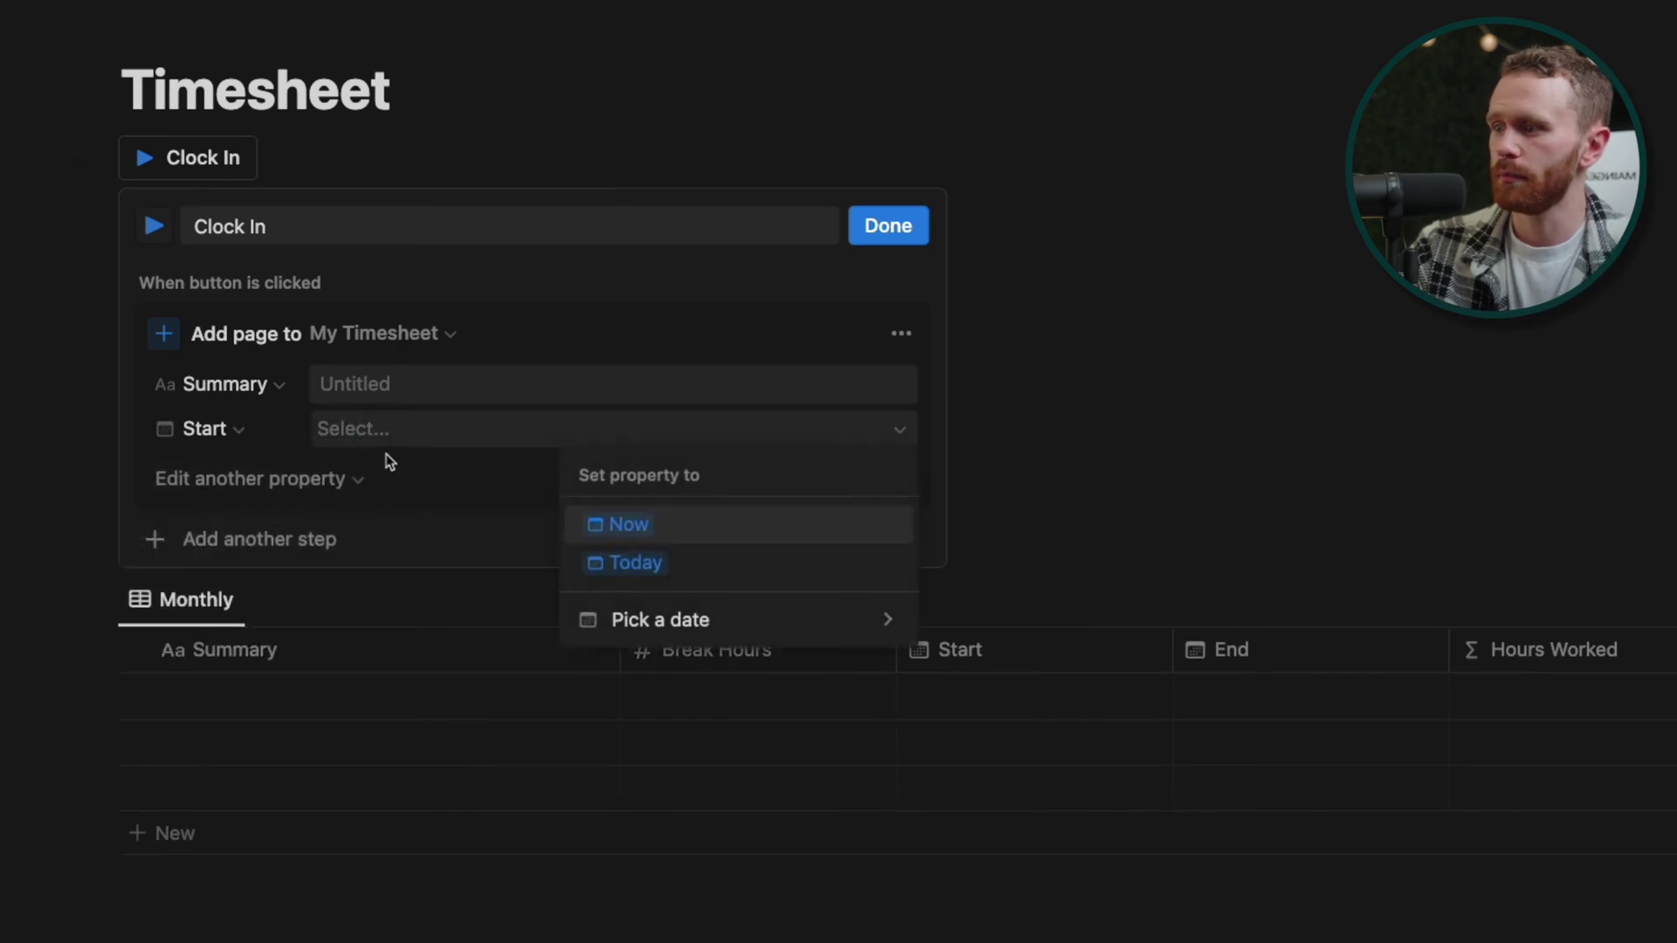
{"action": "left_click", "coordinate": [638, 523]}
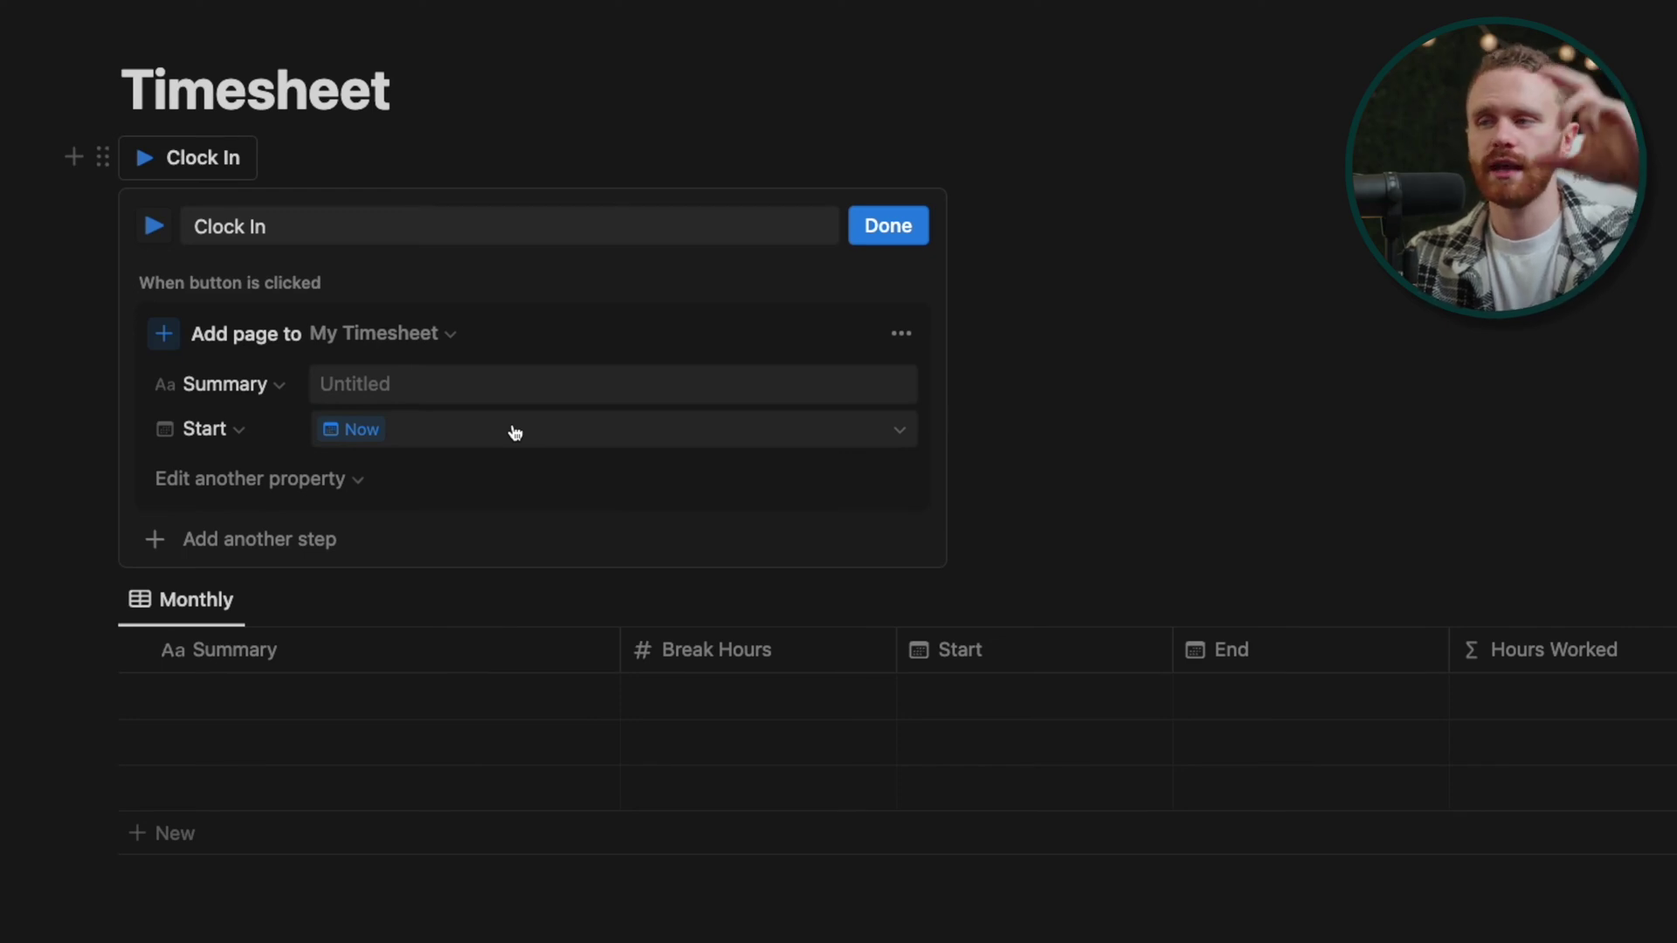
{"action": "left_click", "coordinate": [905, 229]}
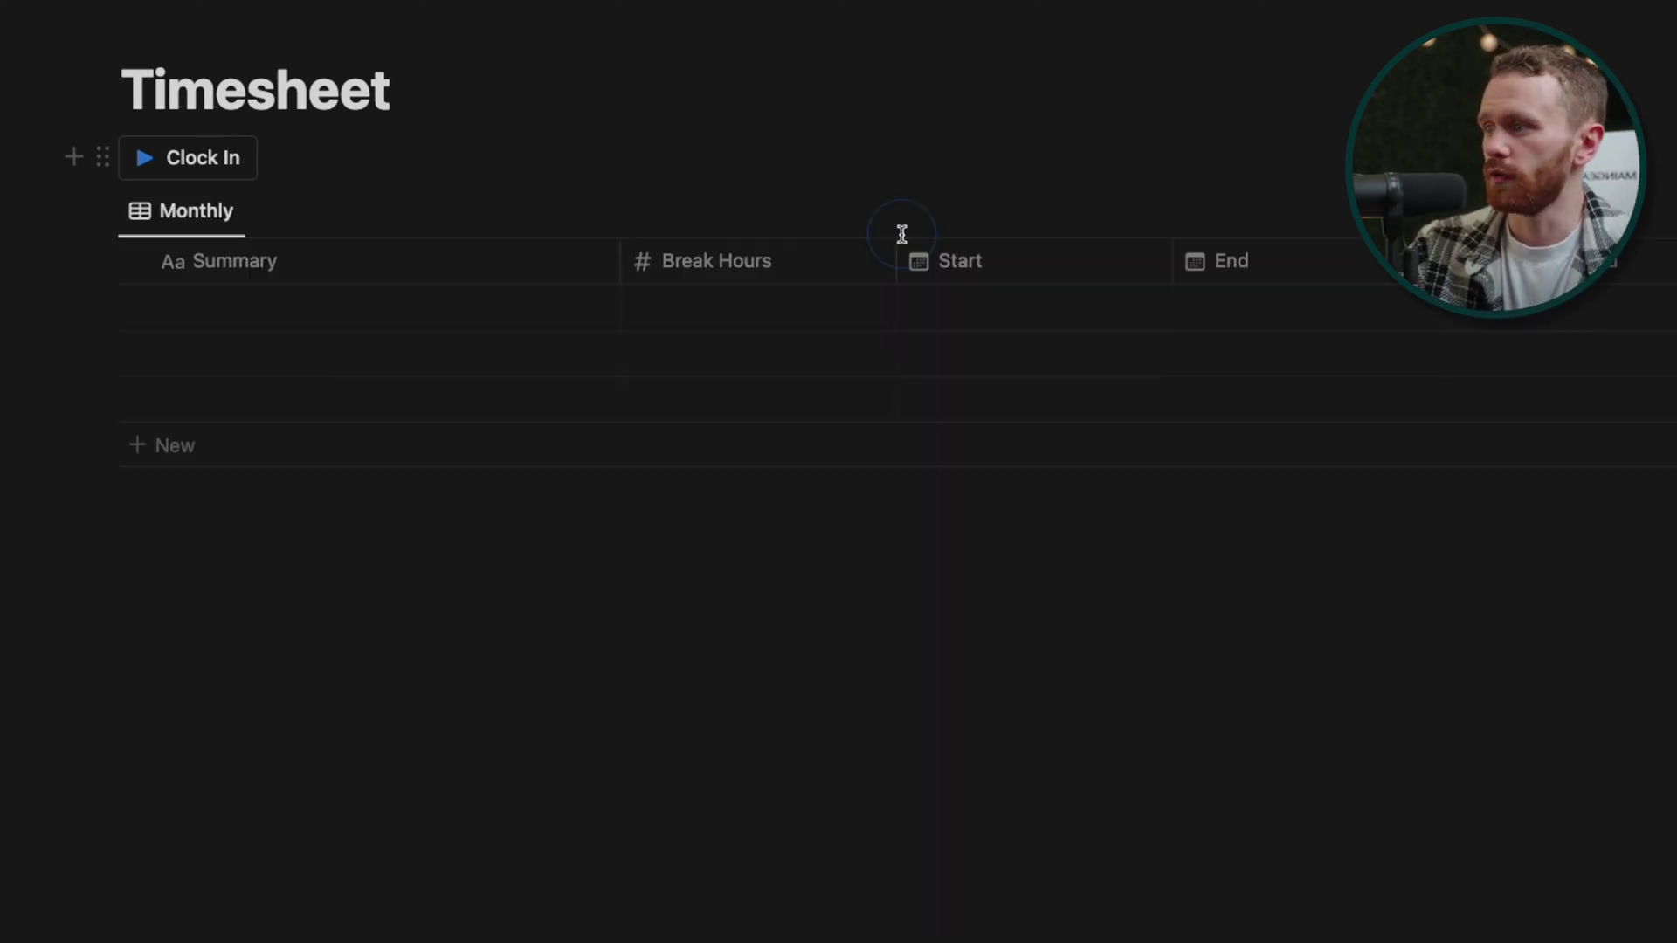
- Insert a second button block below Clock In with /but
{"action": "left_click", "coordinate": [389, 157]}
{"action": "type", "text": "/but"}
{"action": "key", "text": "Return"}
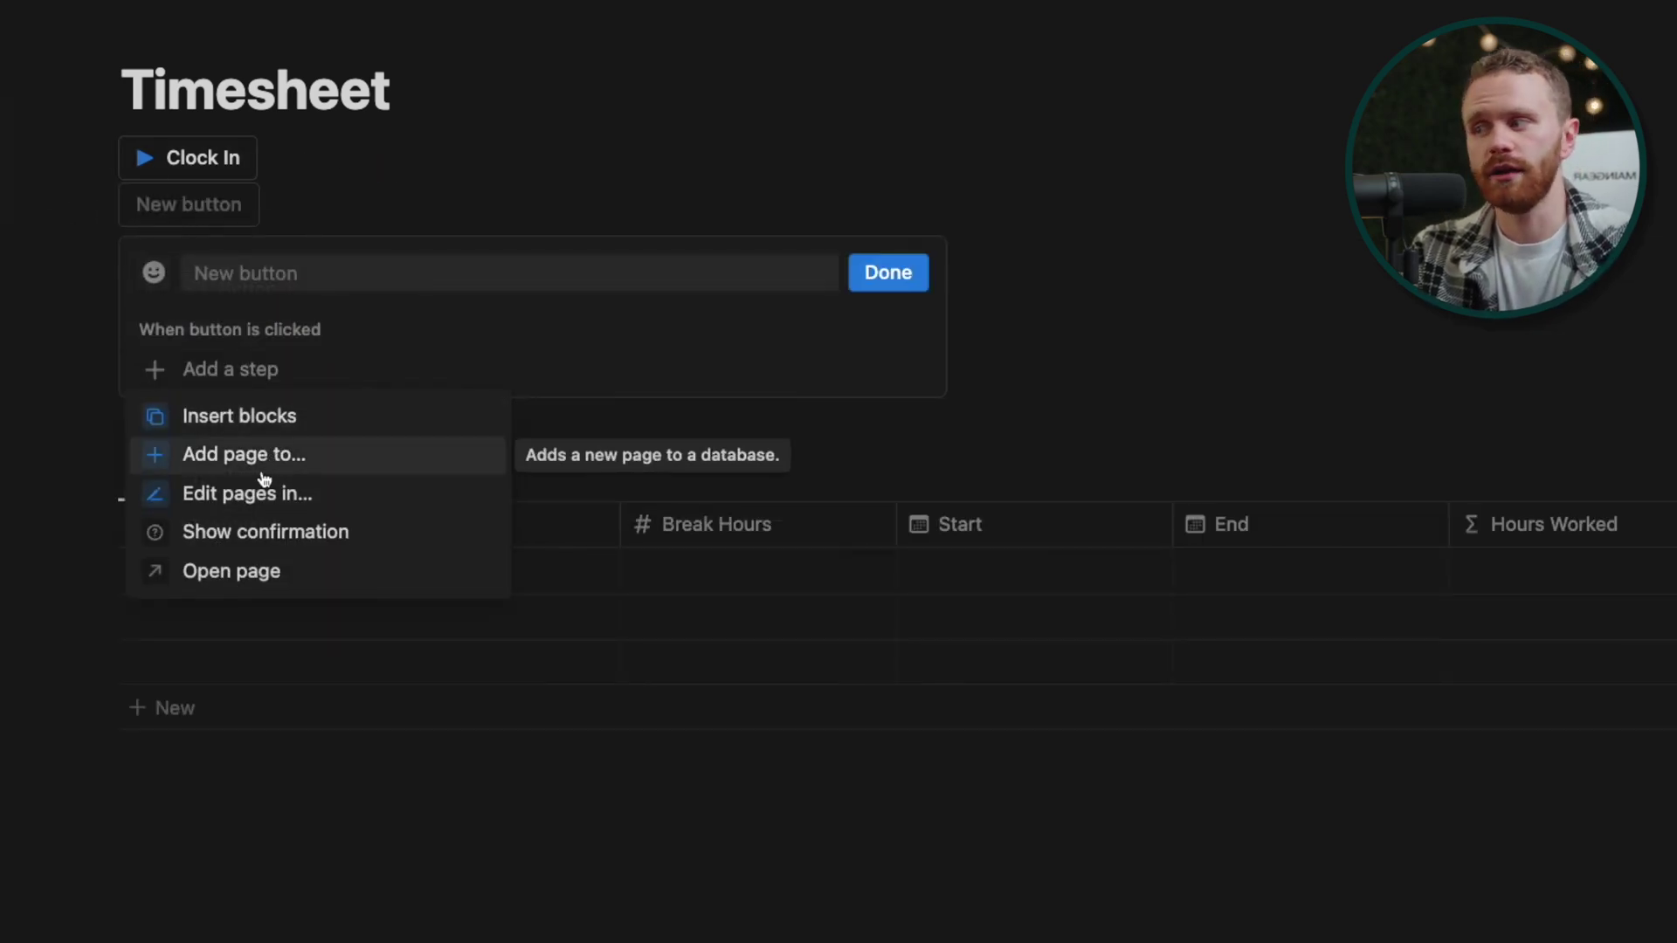
- Name the second button Clock Out with an 'Edit pages in' action on My Timesheet
{"action": "left_click", "coordinate": [251, 504]}
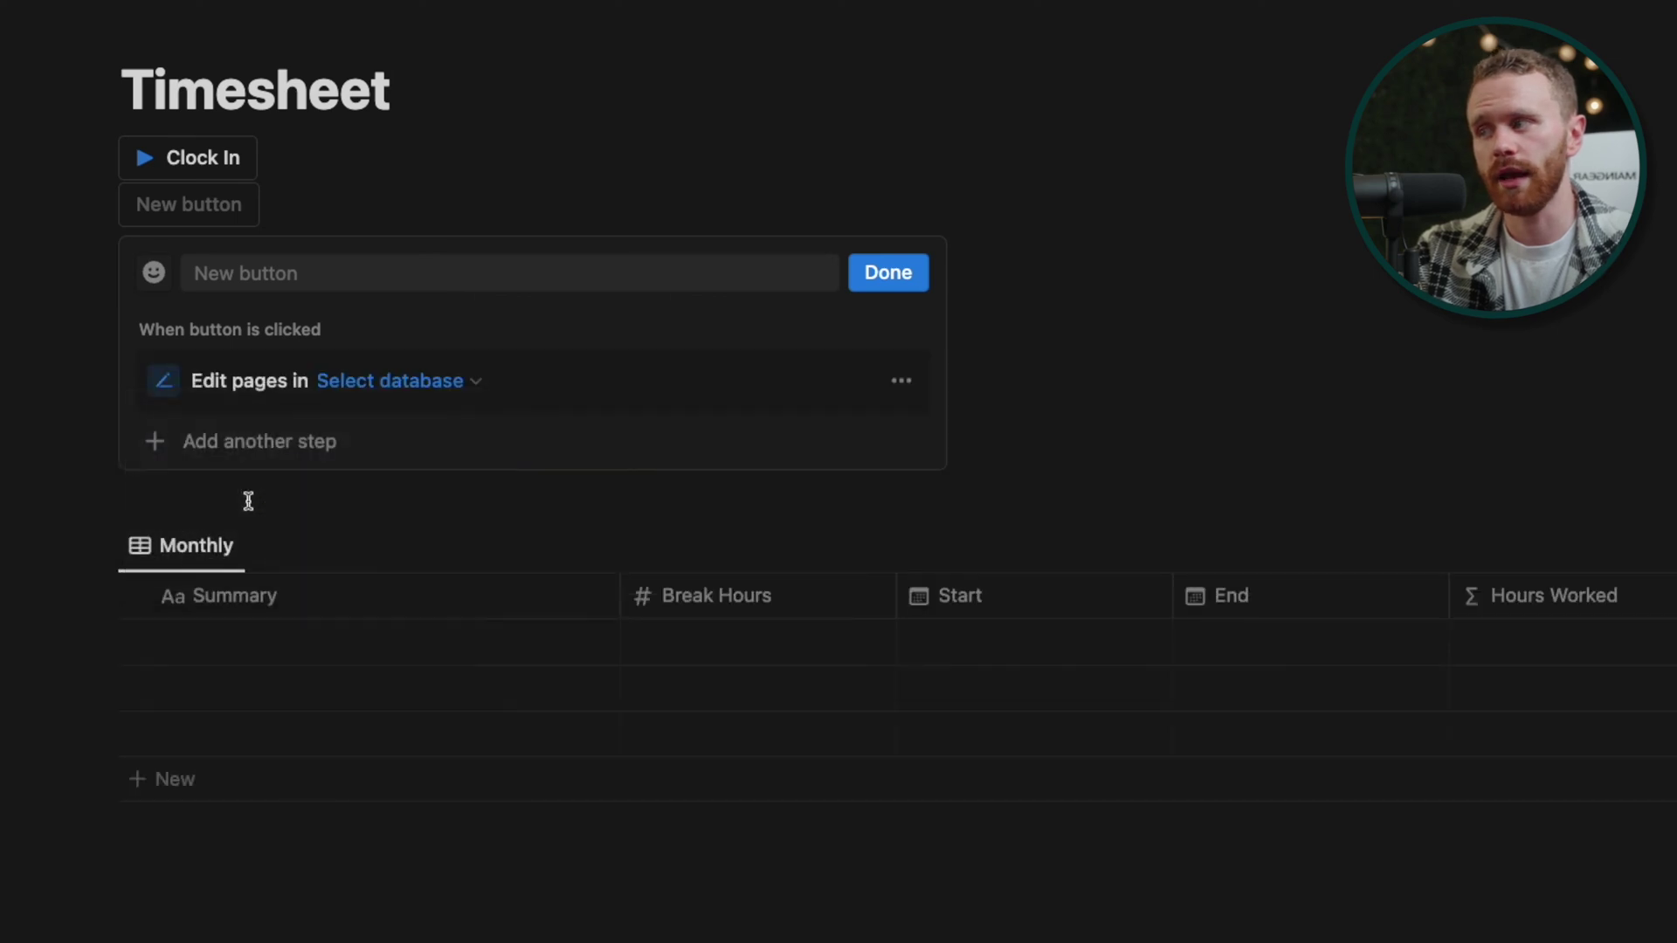
{"action": "left_click", "coordinate": [292, 278]}
{"action": "type", "text": "Clock Out"}
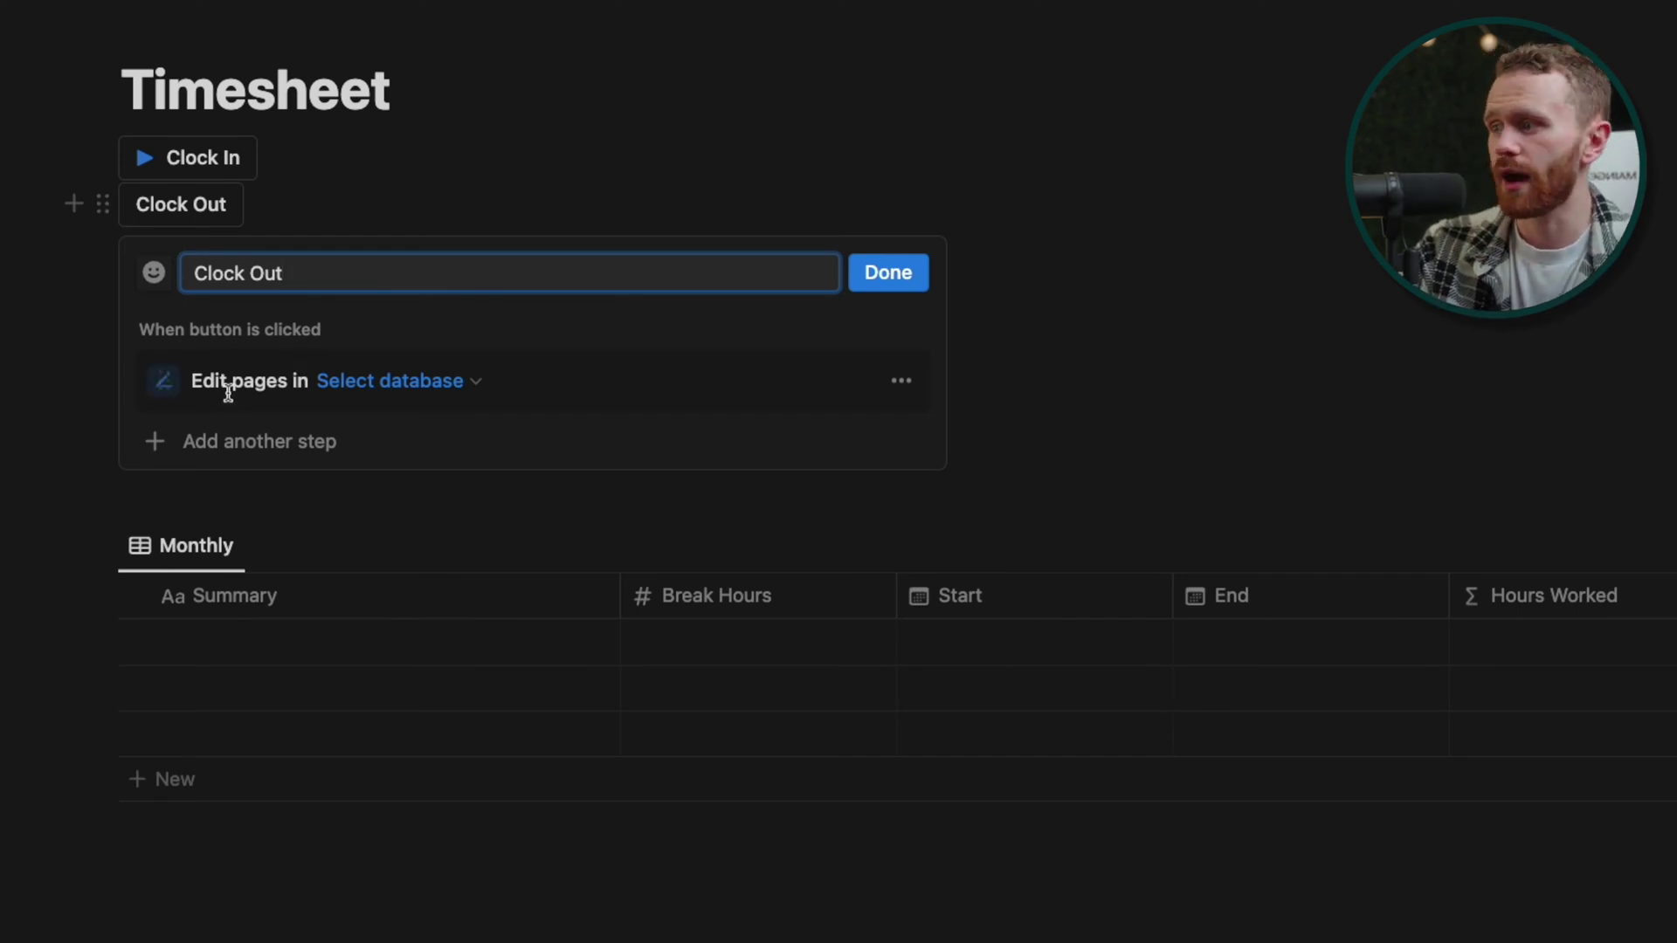
{"action": "left_click", "coordinate": [411, 385]}
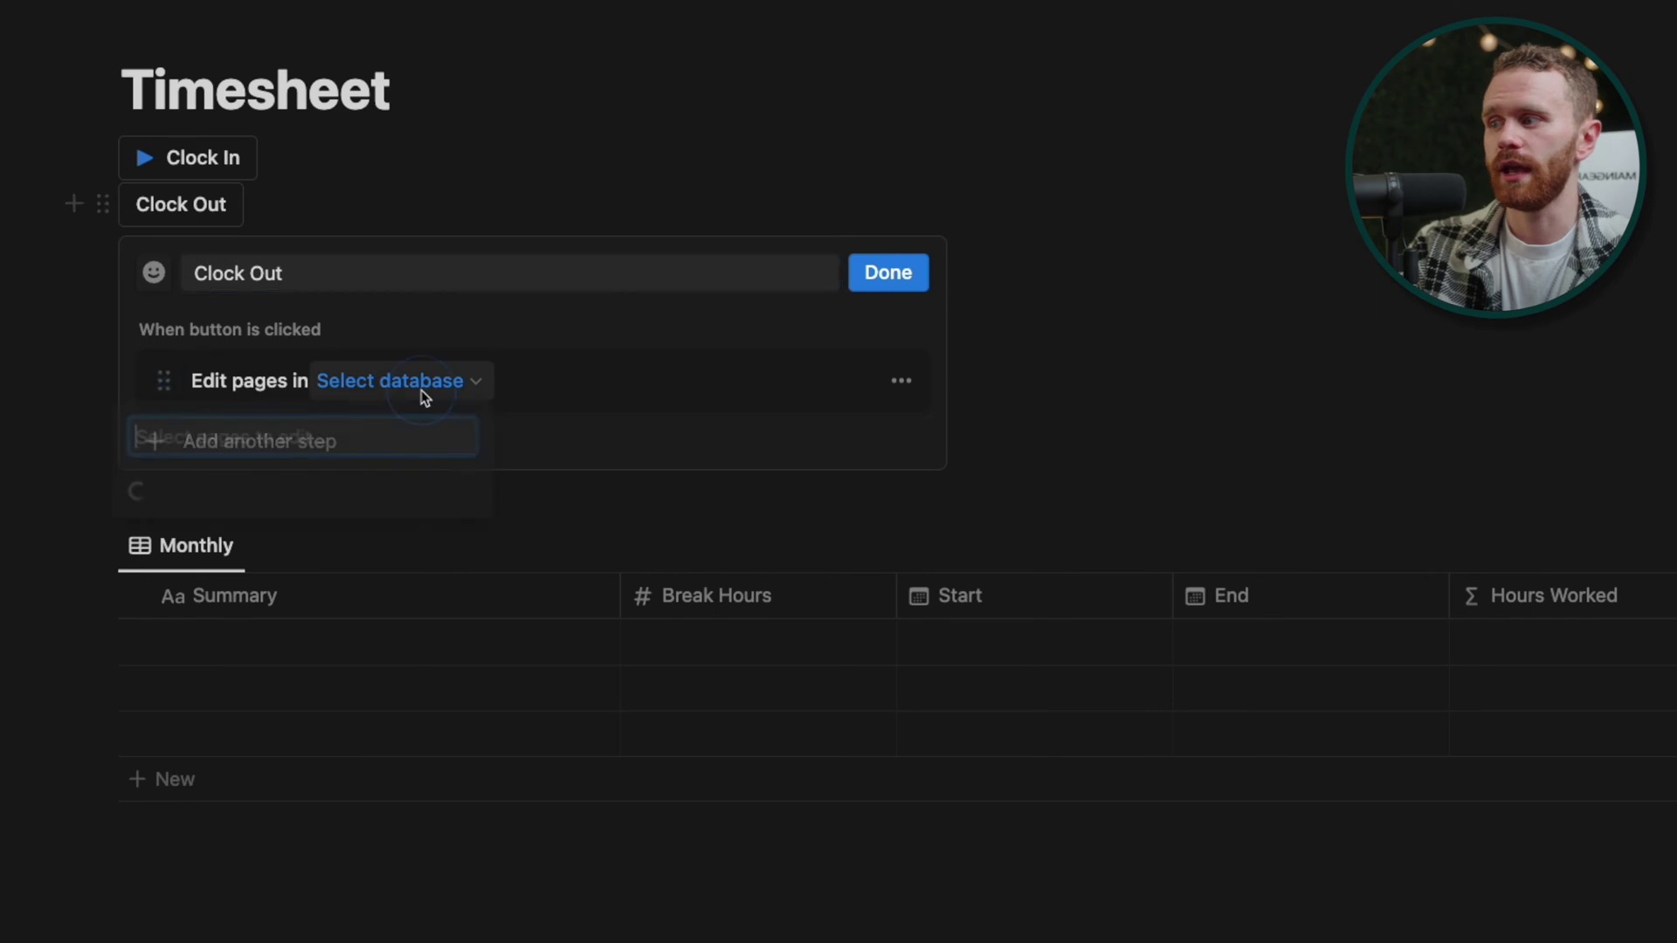
{"action": "left_click", "coordinate": [240, 529]}
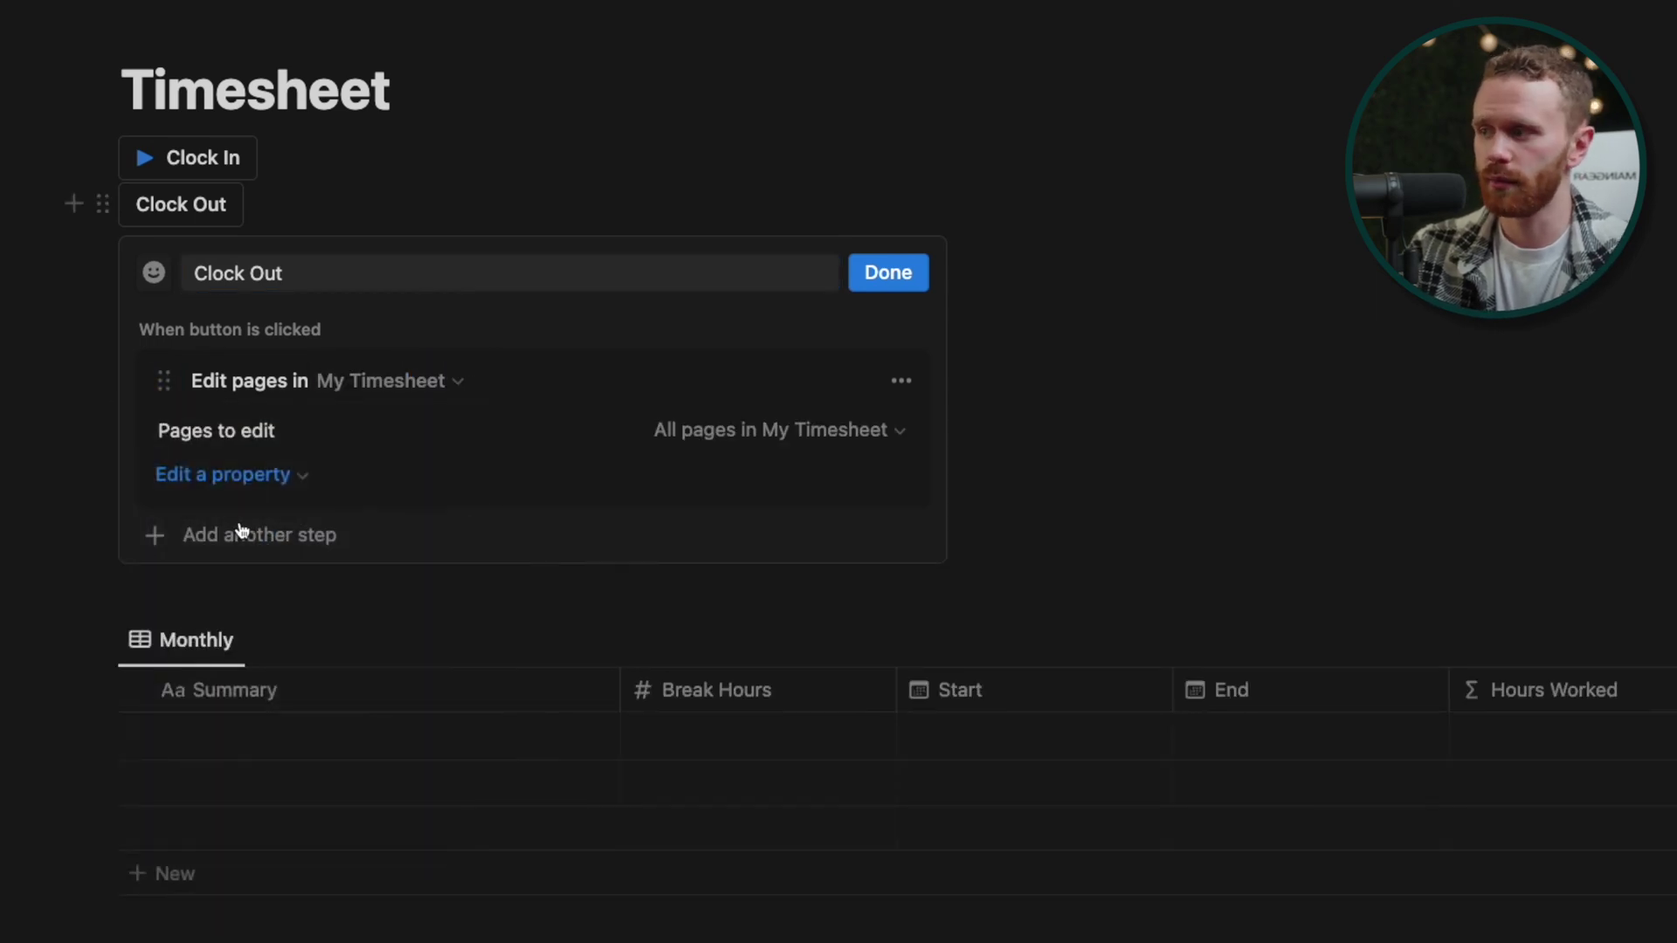
{"action": "left_click", "coordinate": [719, 430]}
- Add Clock Out filters: Start is Today and End is empty
{"action": "left_click", "coordinate": [395, 483]}
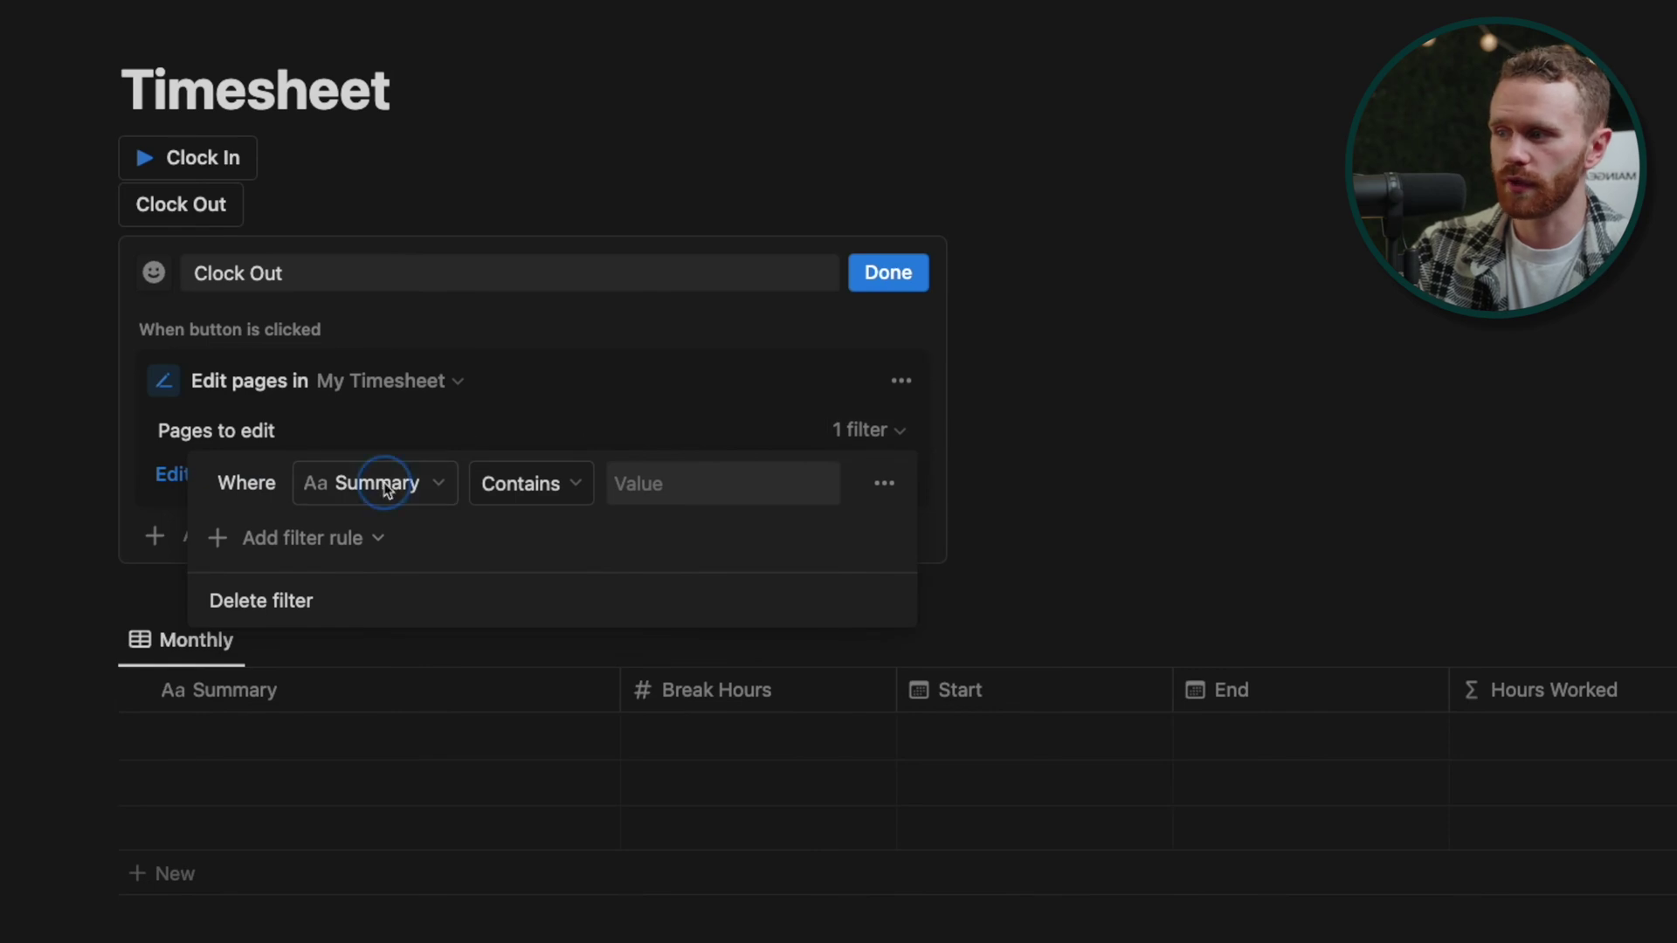
{"action": "left_click", "coordinate": [262, 751]}
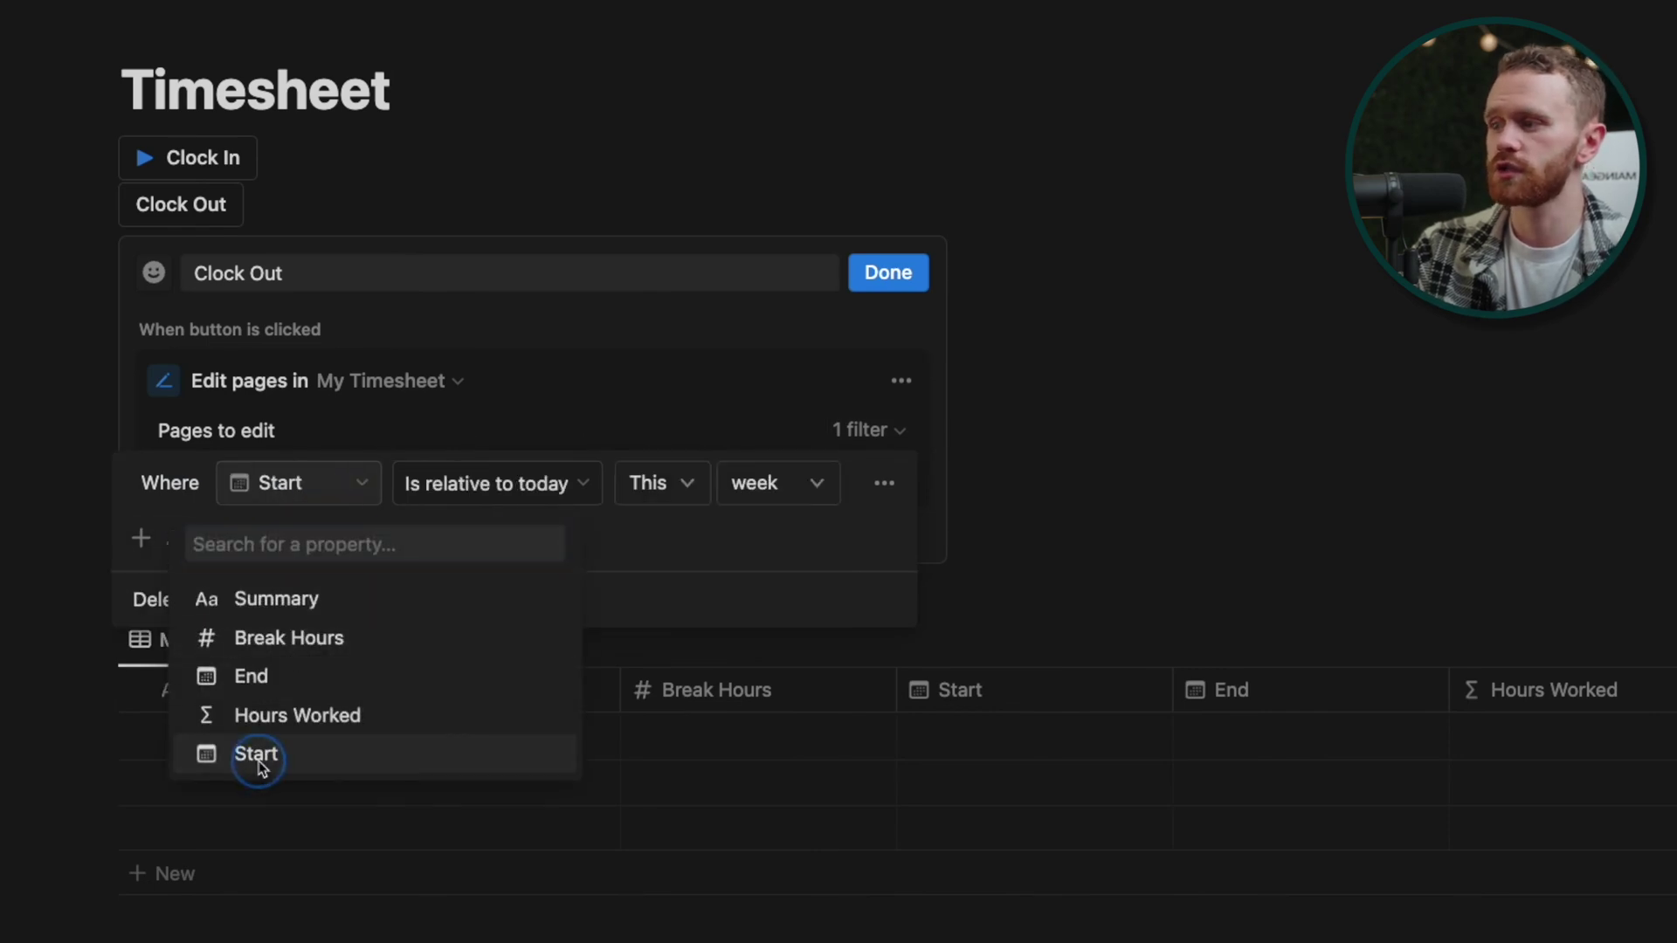
{"action": "left_click", "coordinate": [478, 497]}
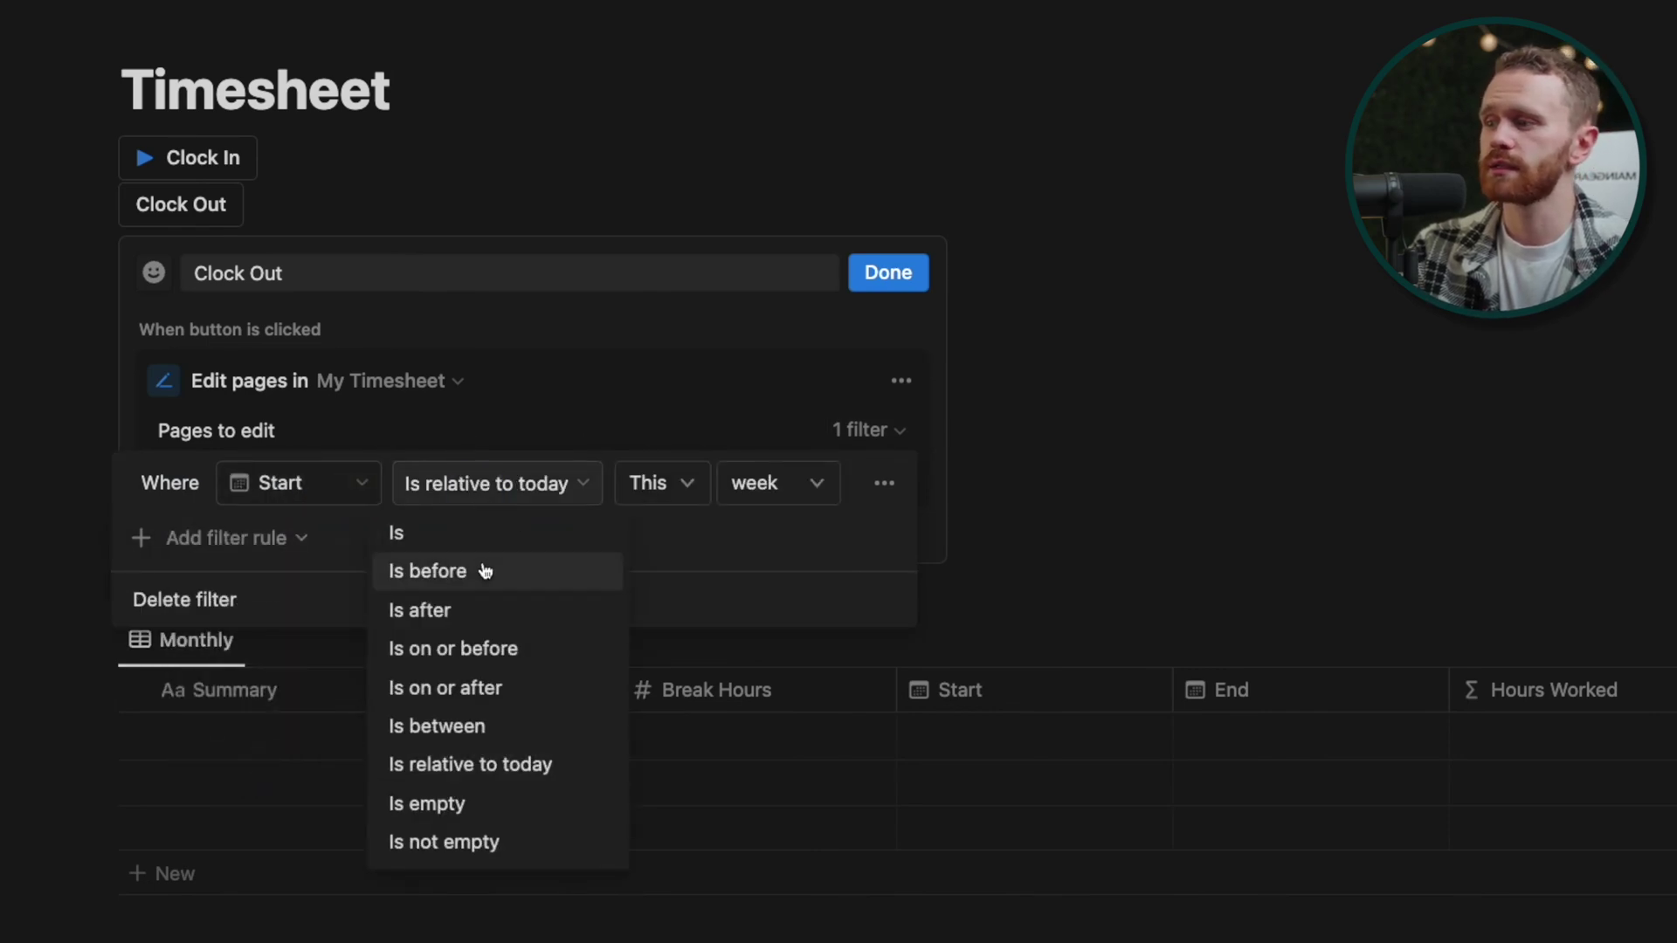
{"action": "left_click", "coordinate": [452, 542]}
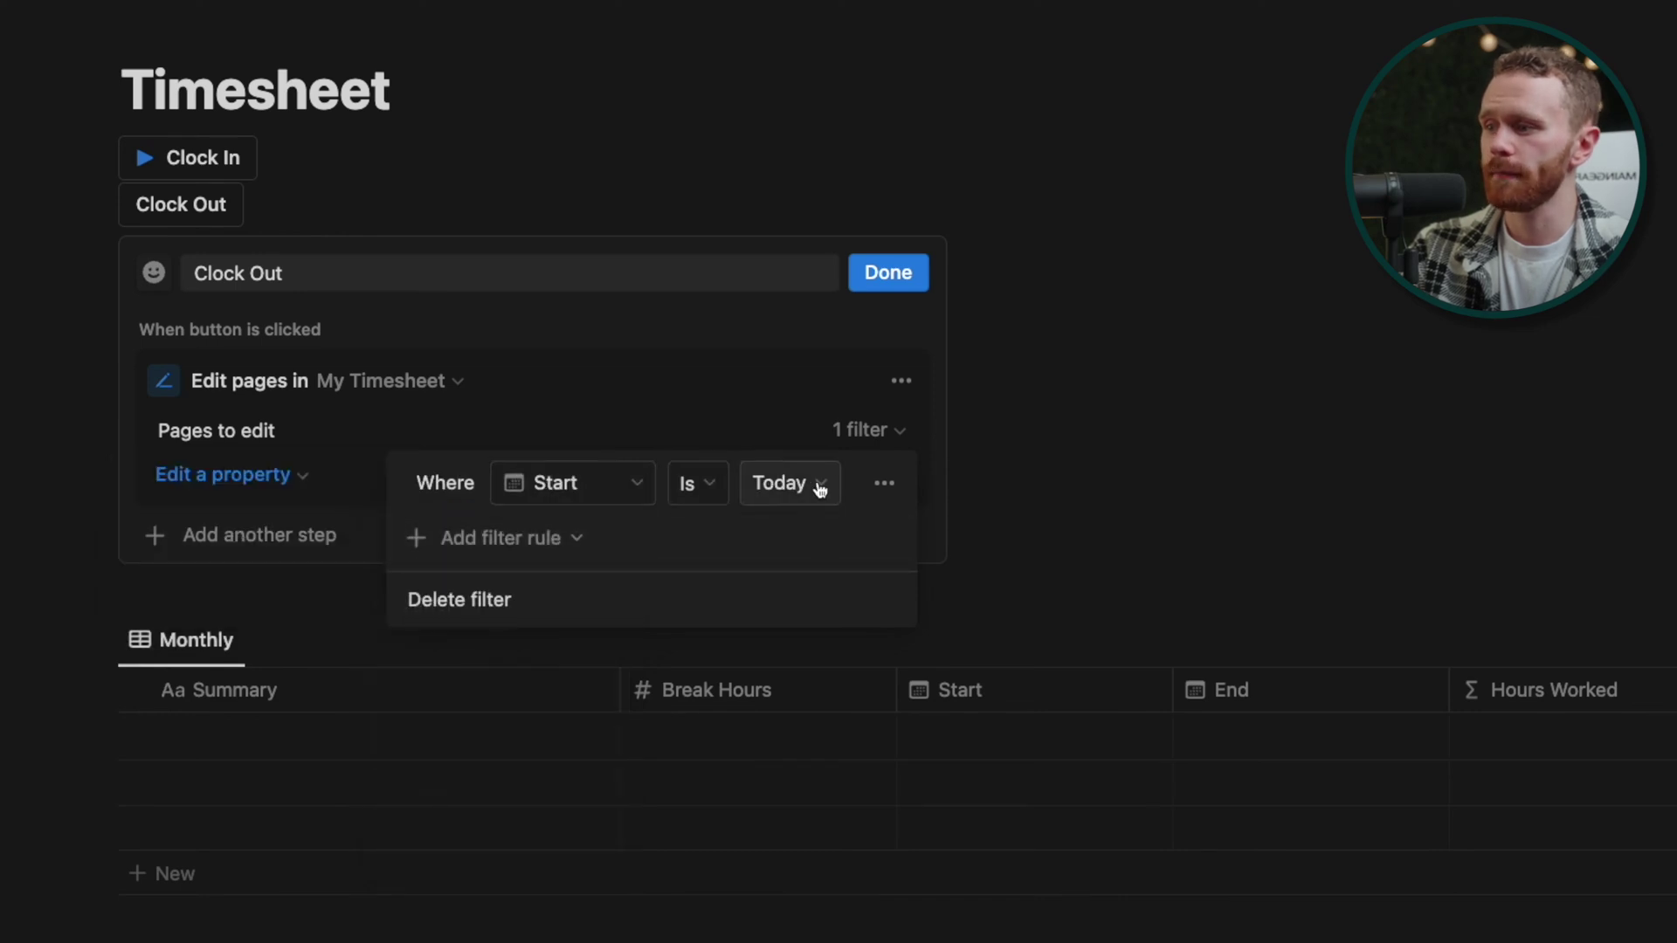
{"action": "left_click", "coordinate": [472, 541]}
{"action": "left_click", "coordinate": [487, 587]}
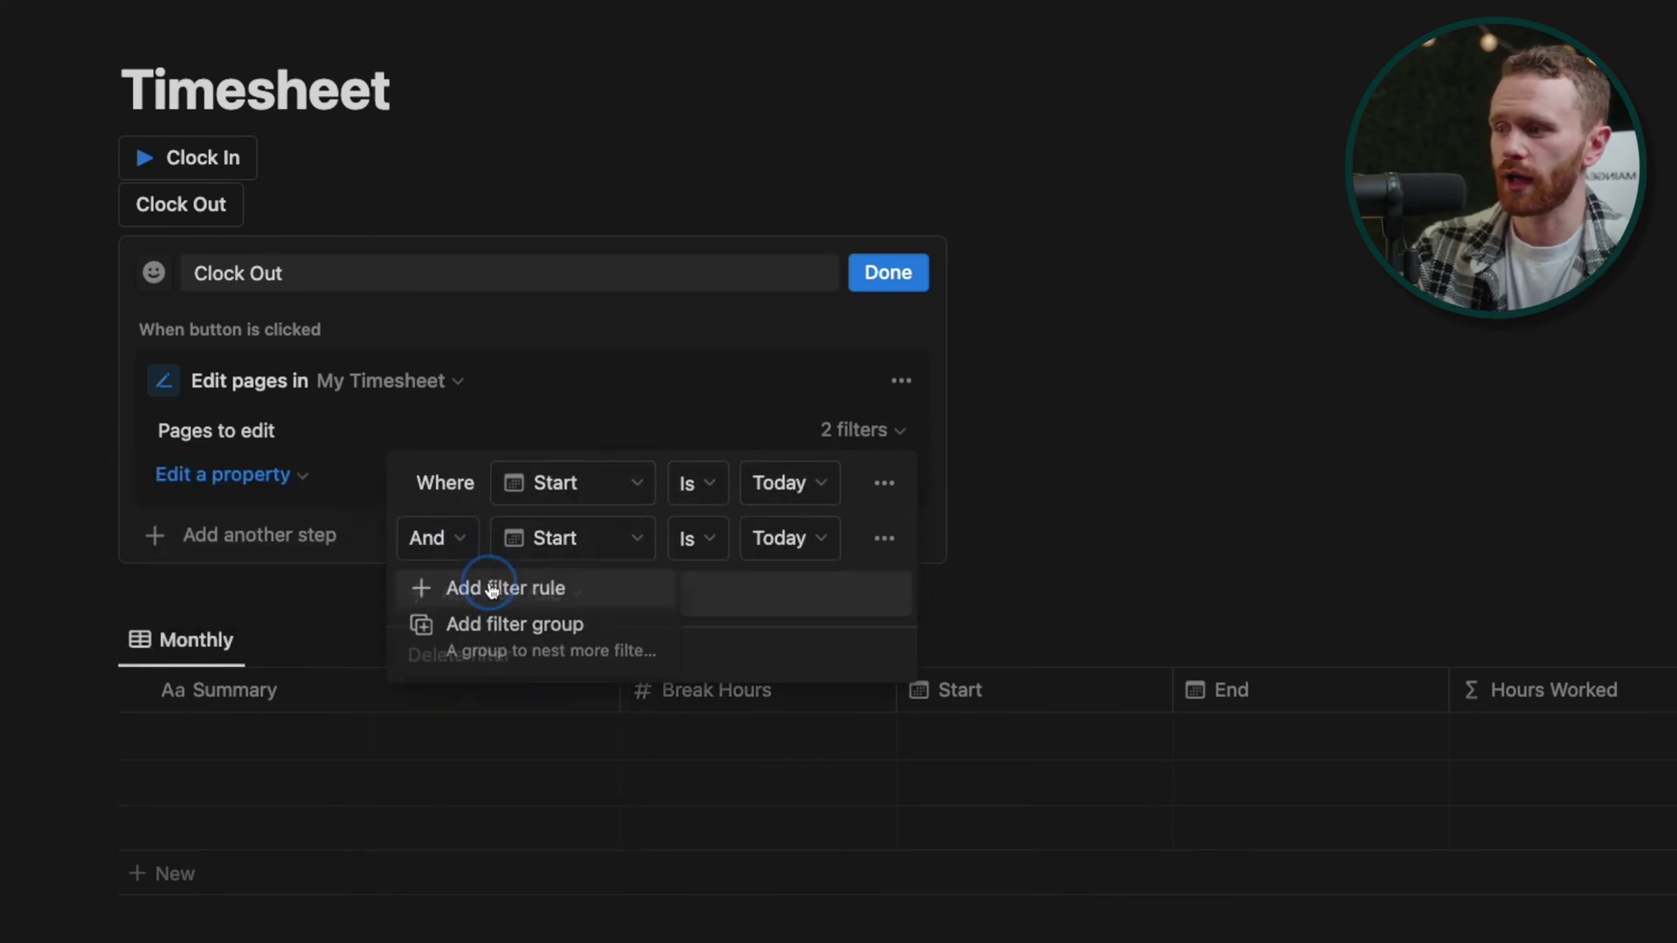
{"action": "left_click", "coordinate": [552, 541]}
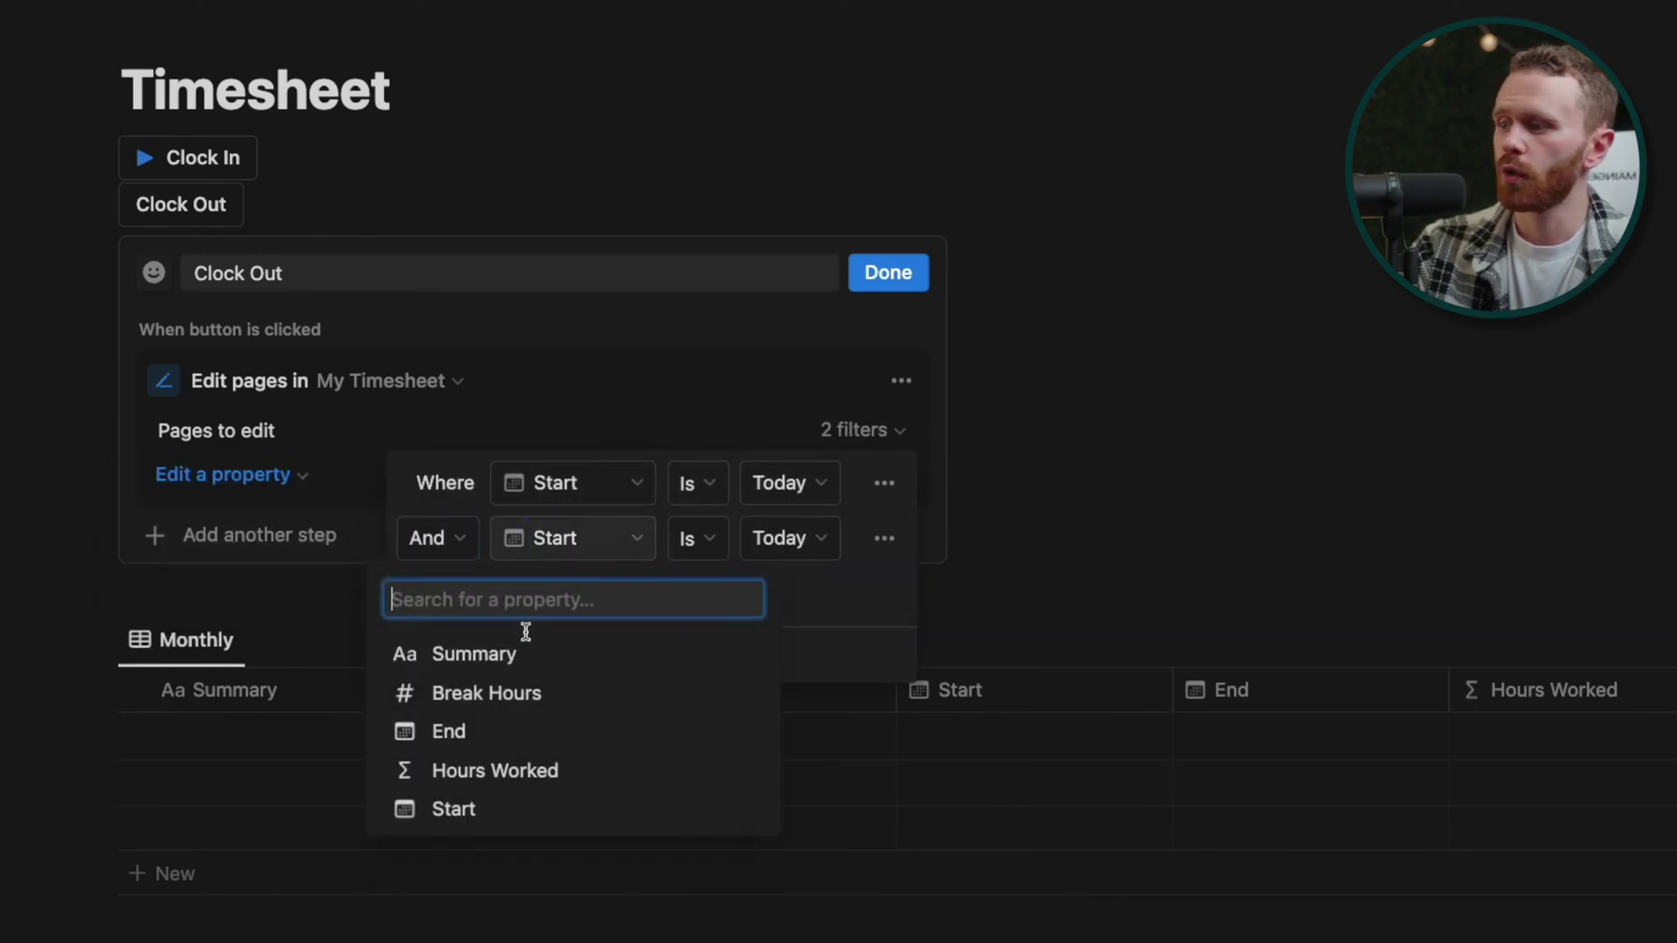
{"action": "left_click", "coordinate": [487, 739]}
{"action": "left_click", "coordinate": [686, 544]}
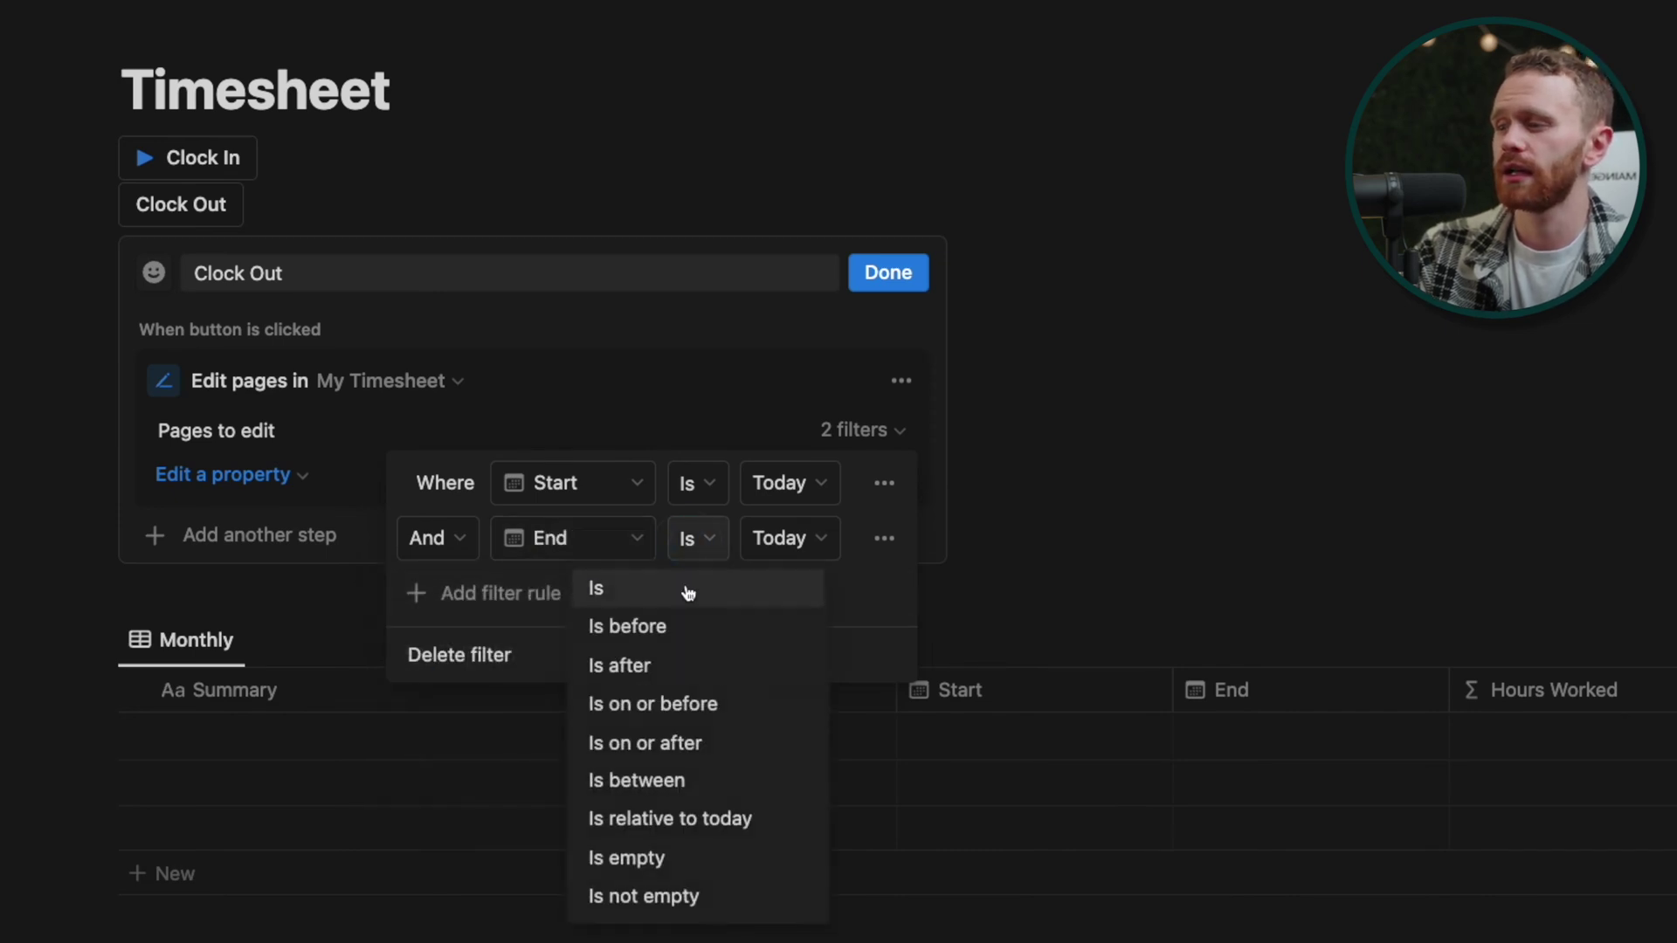
{"action": "left_click", "coordinate": [622, 860]}
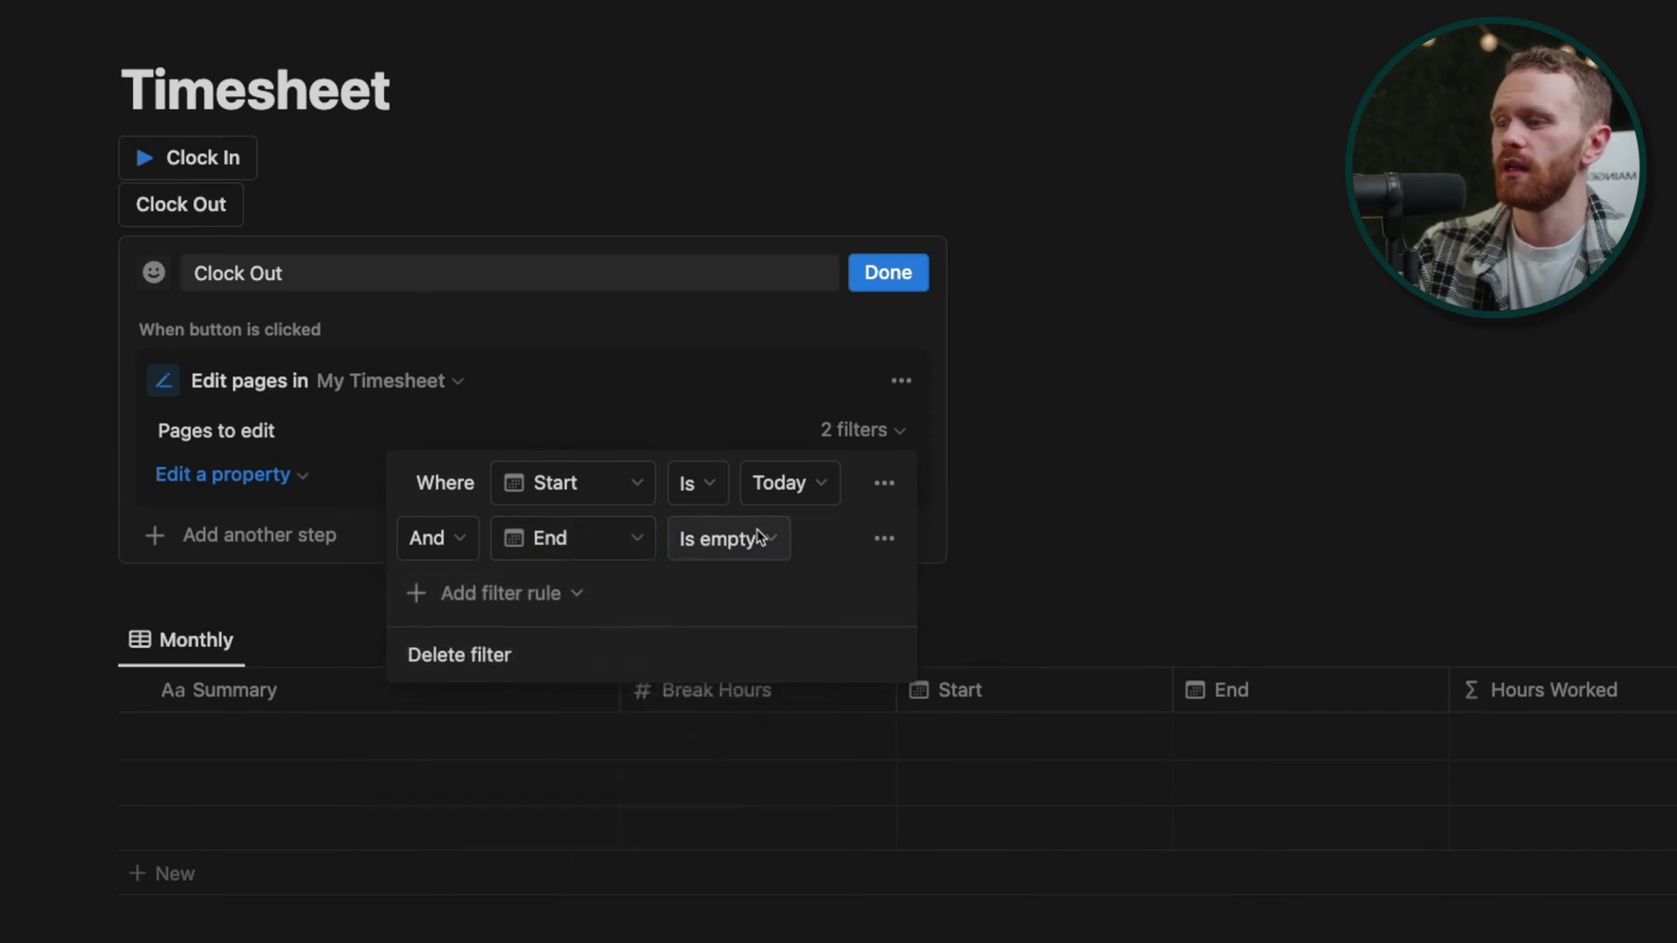
{"action": "left_click", "coordinate": [699, 337]}
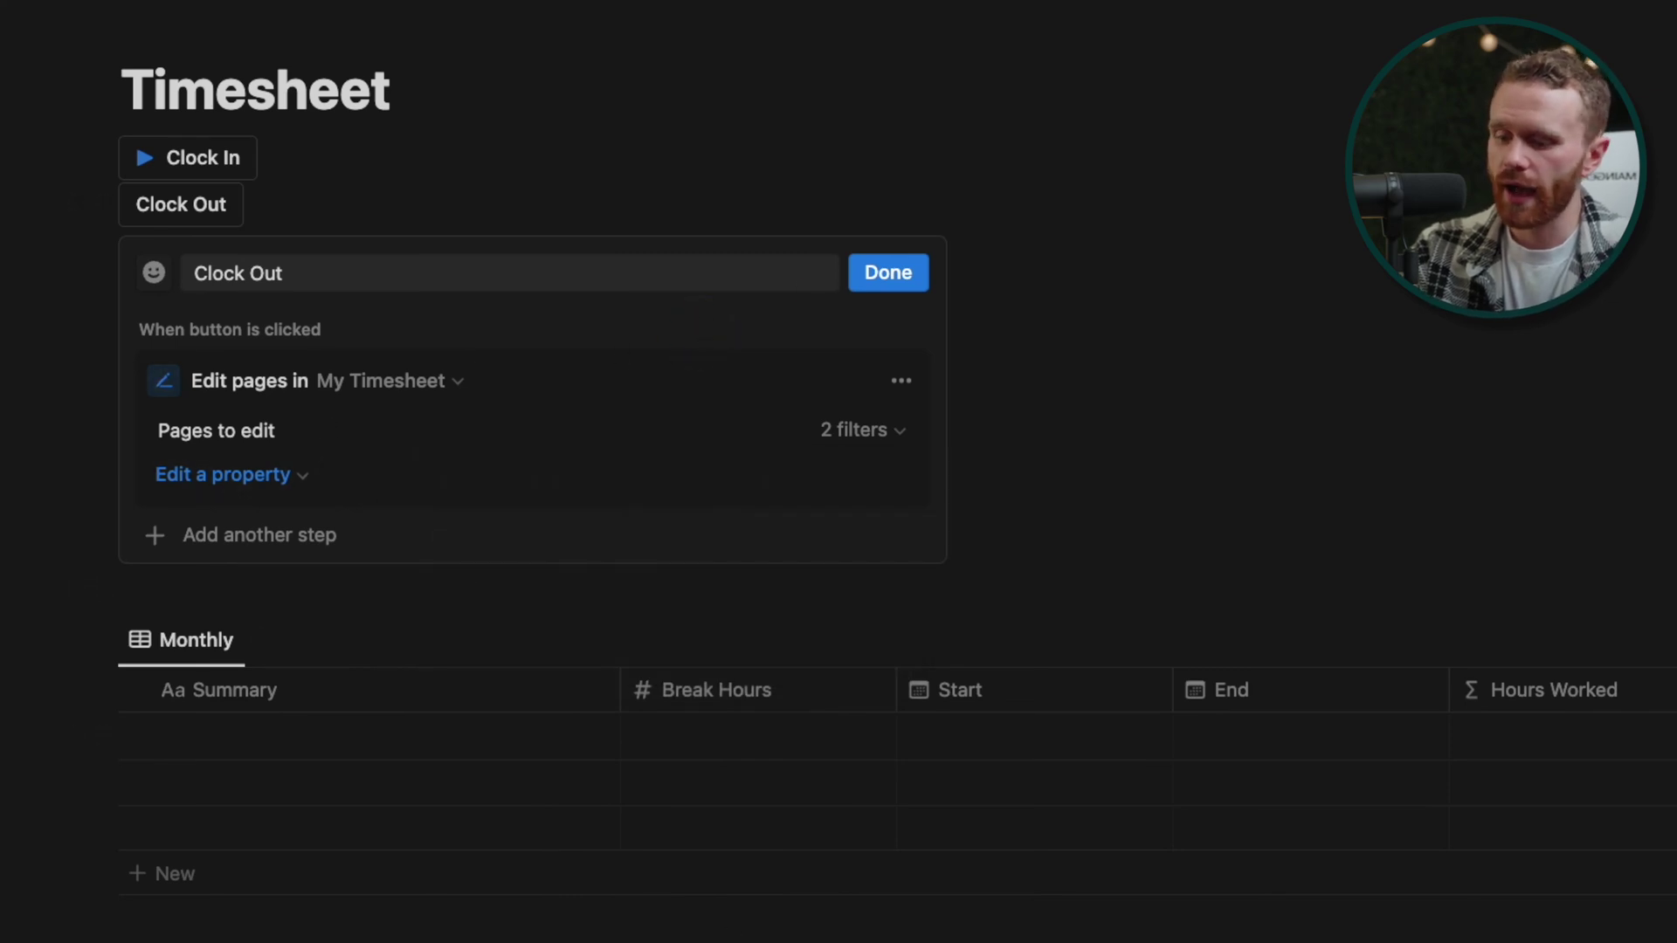
- Make the Clock Out button set the End property to Now
{"action": "left_click", "coordinate": [239, 476]}
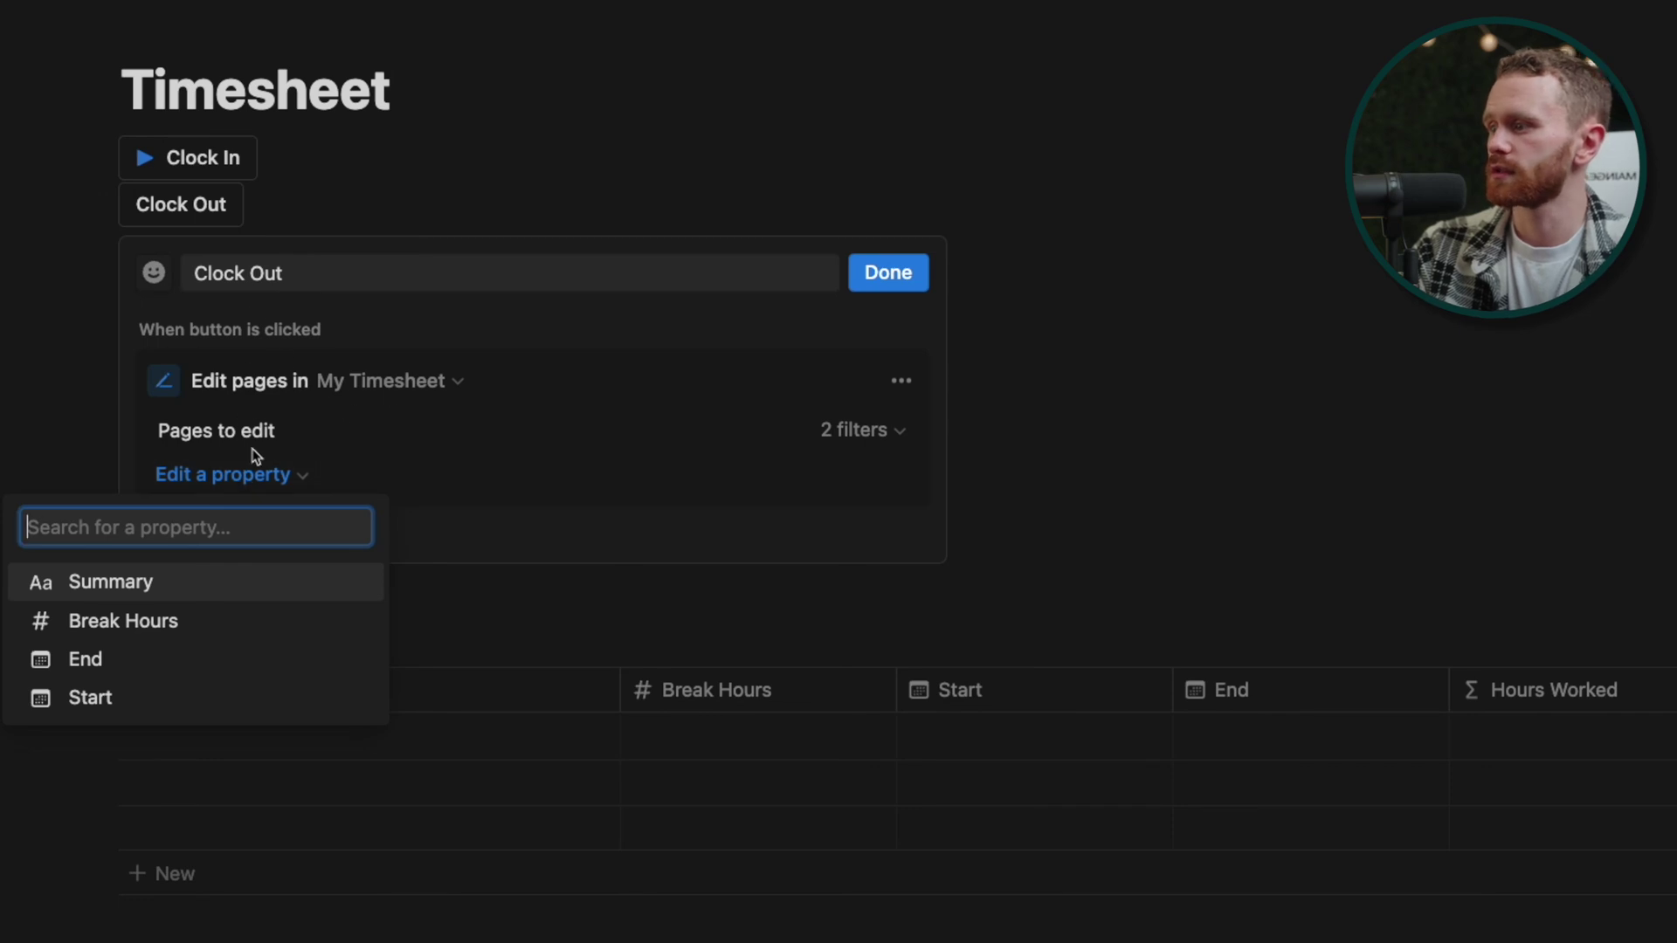
{"action": "left_click", "coordinate": [87, 659]}
{"action": "left_click", "coordinate": [324, 477]}
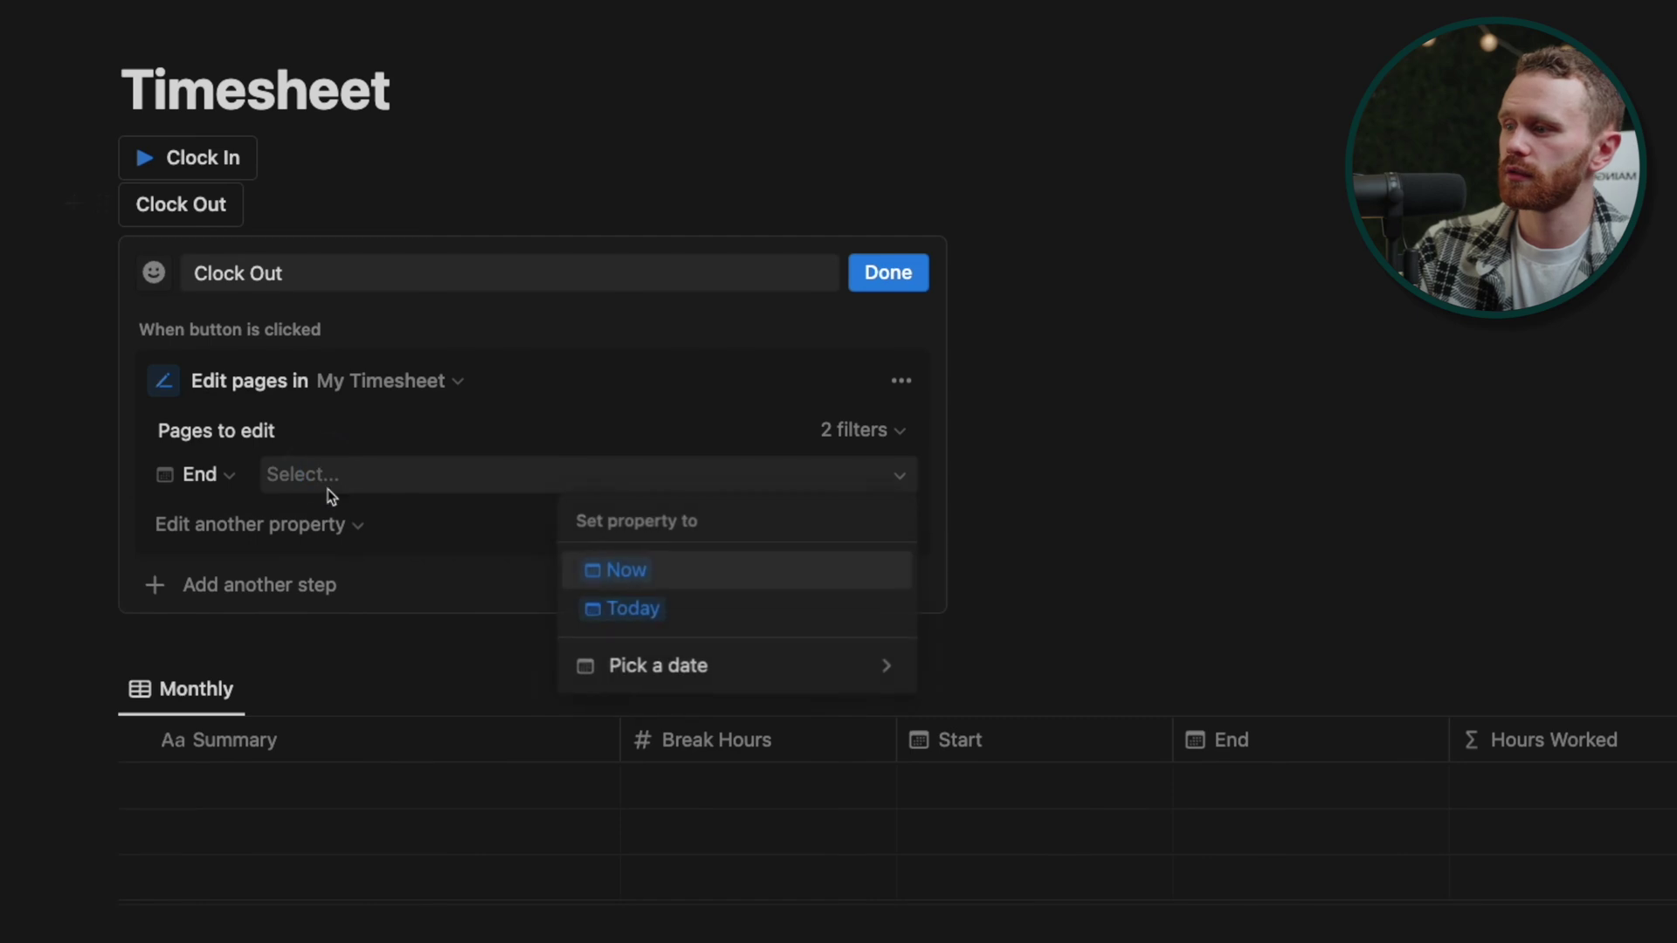
{"action": "left_click", "coordinate": [609, 579]}
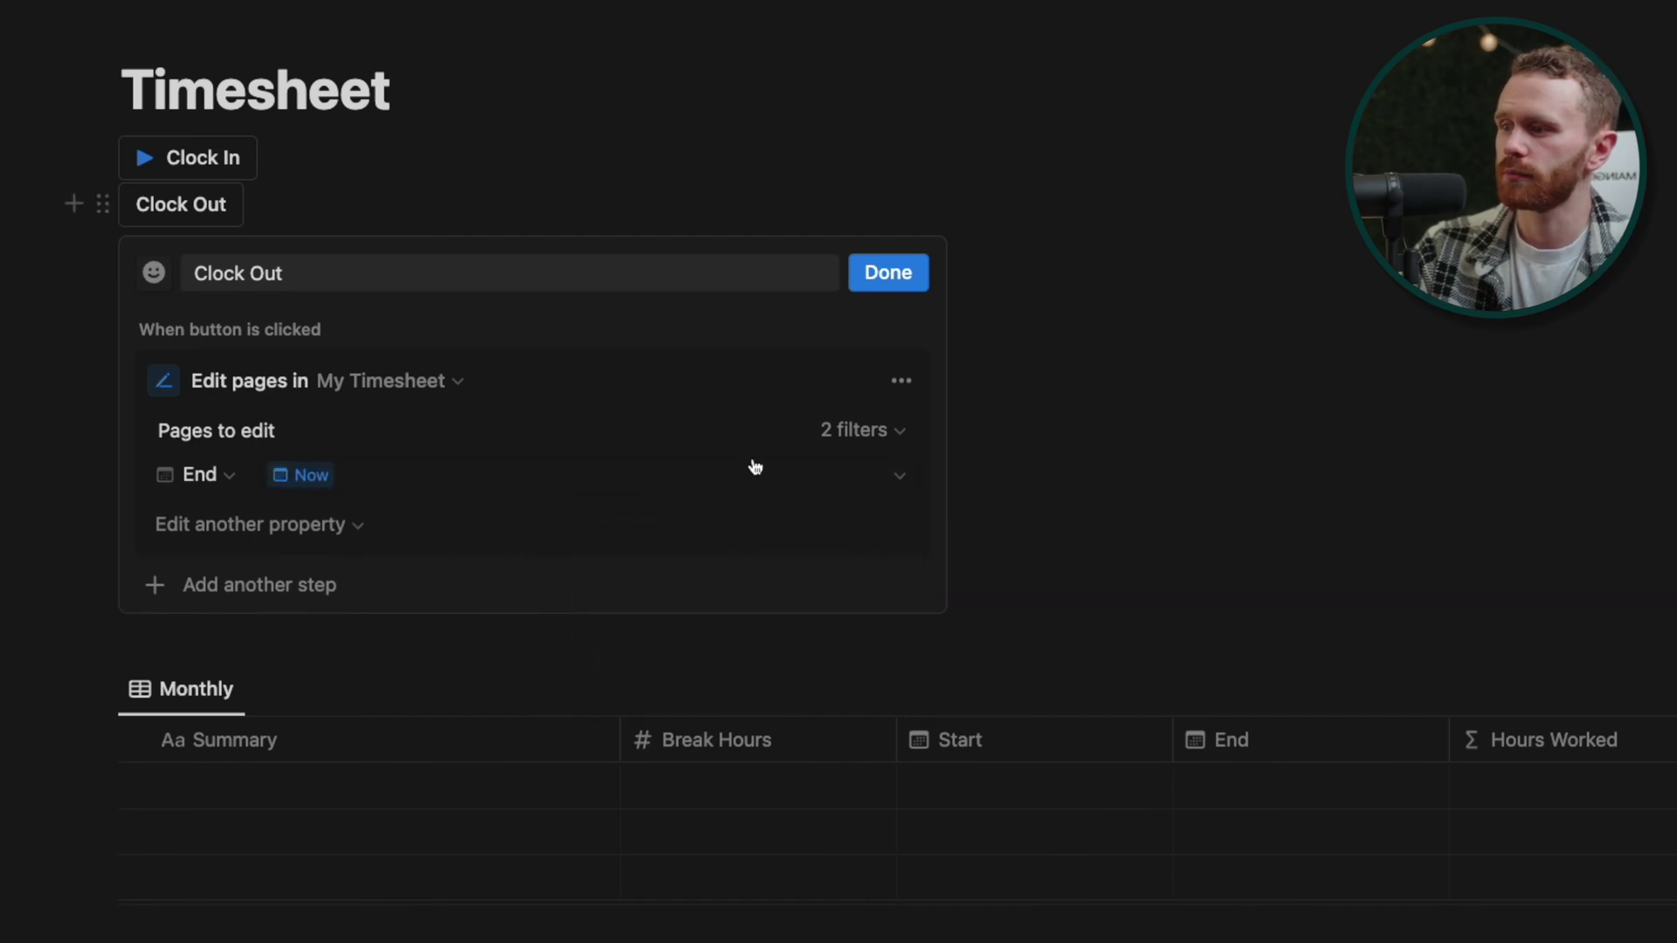
{"action": "left_click", "coordinate": [886, 284]}
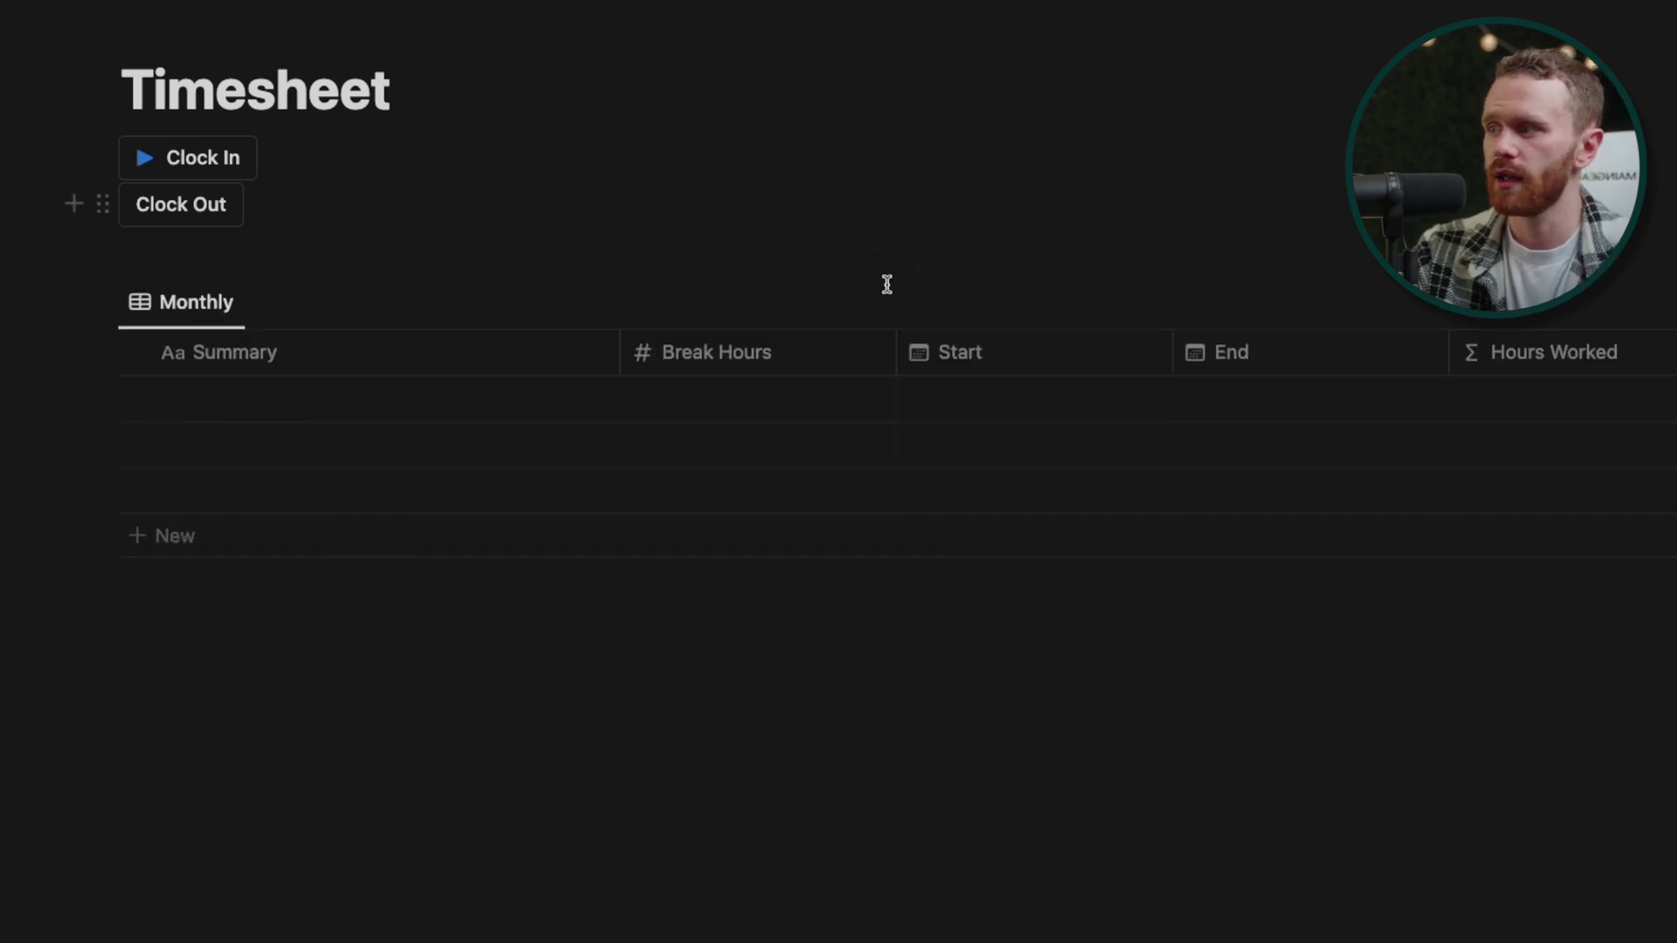
{"action": "left_click", "coordinate": [267, 205]}
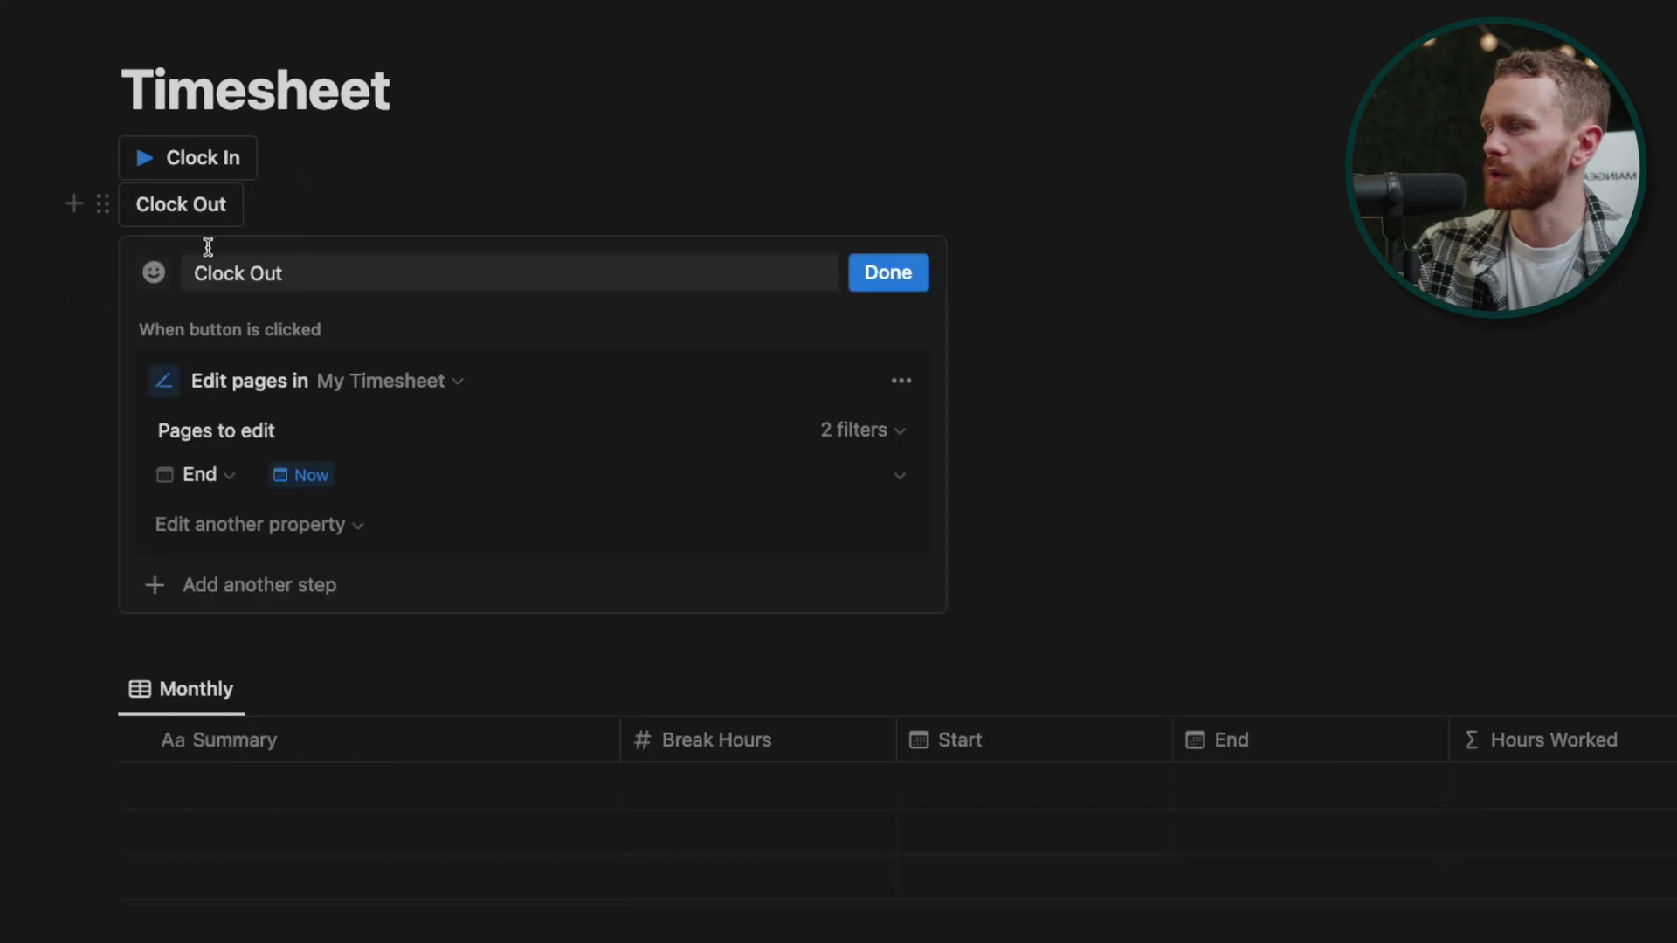
- Give Clock Out a blue square icon, then clock in and out to log a 04/07/2023 8:47 PM entry
{"action": "left_click", "coordinate": [169, 276]}
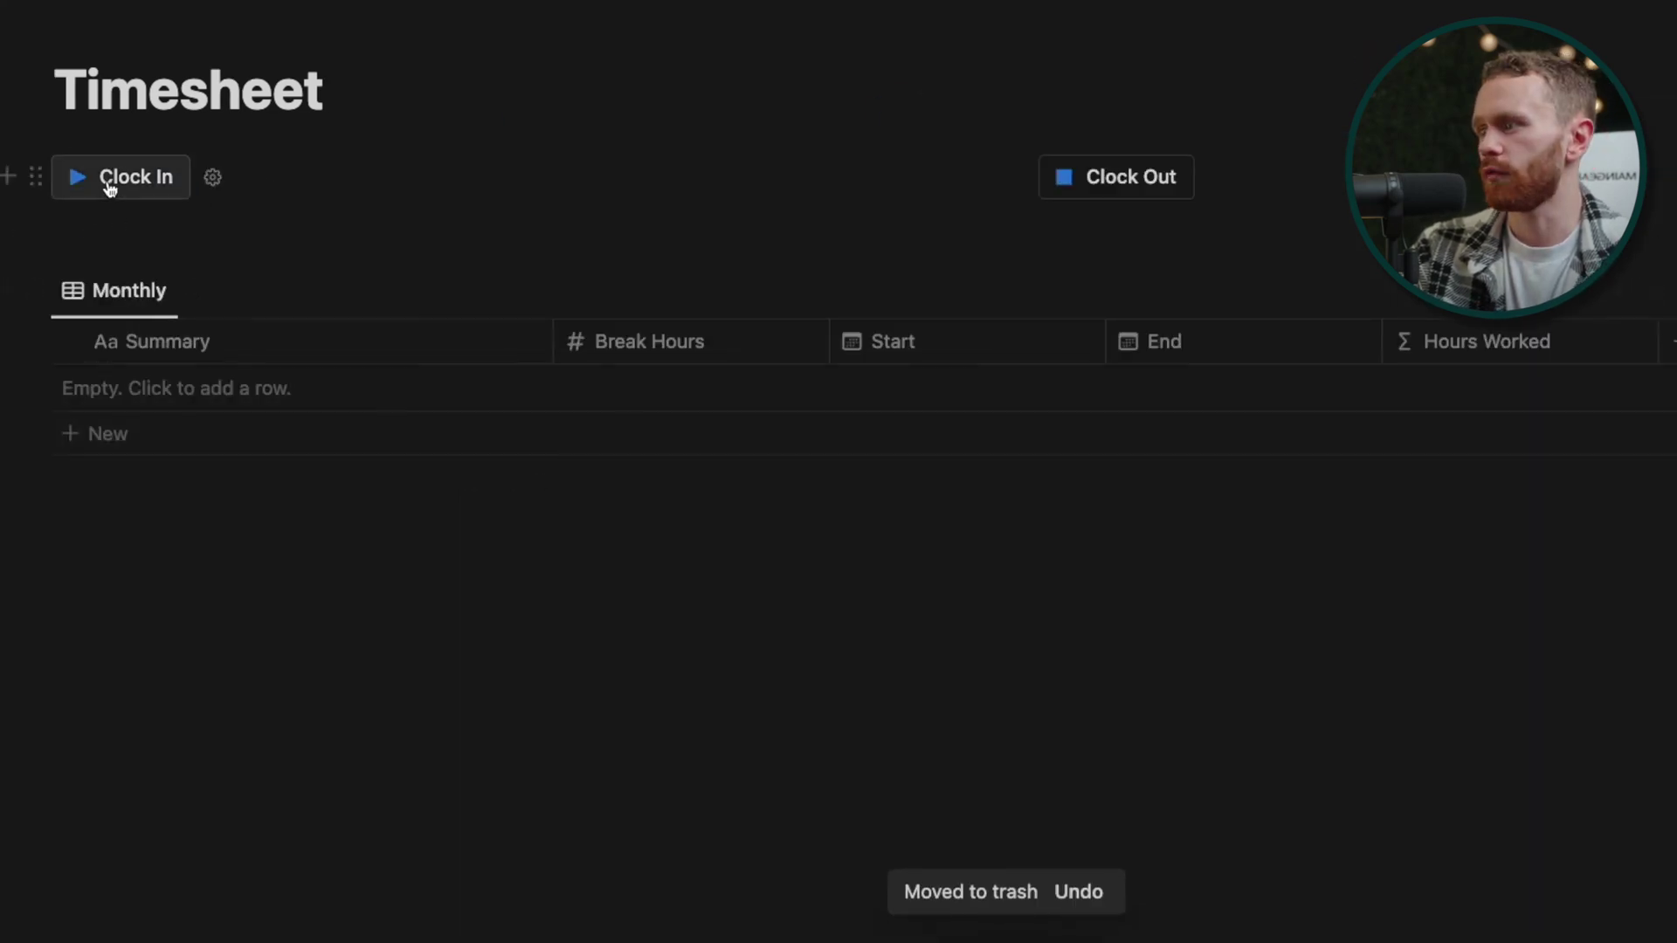
{"action": "left_click", "coordinate": [109, 186]}
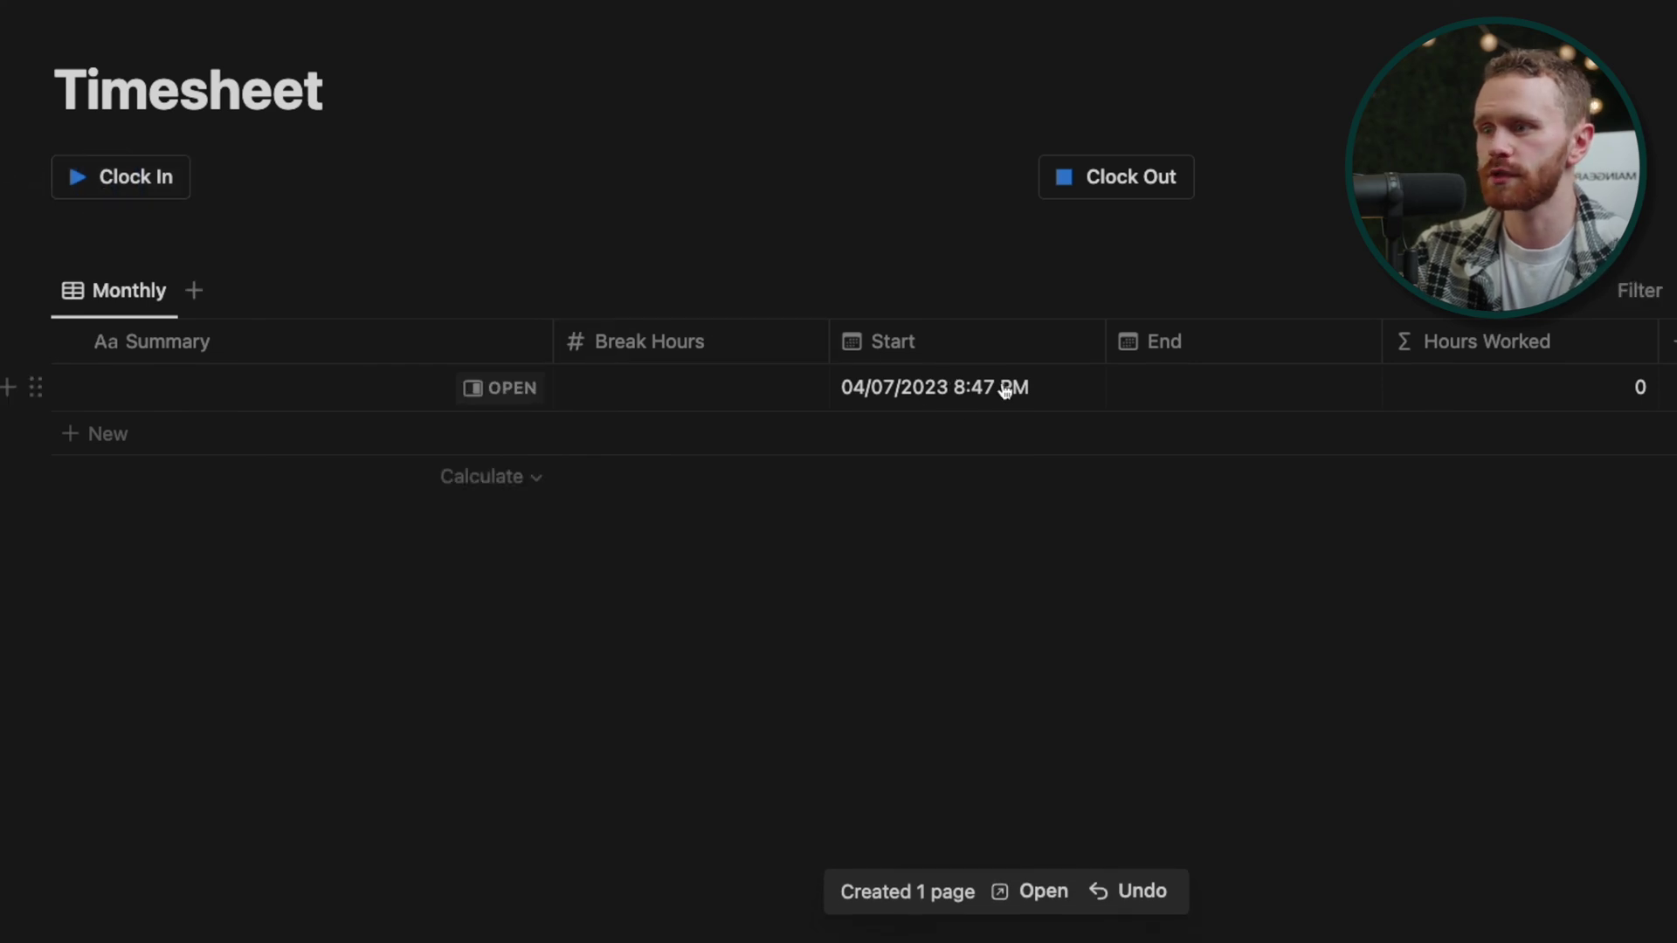
{"action": "left_click", "coordinate": [1105, 190]}
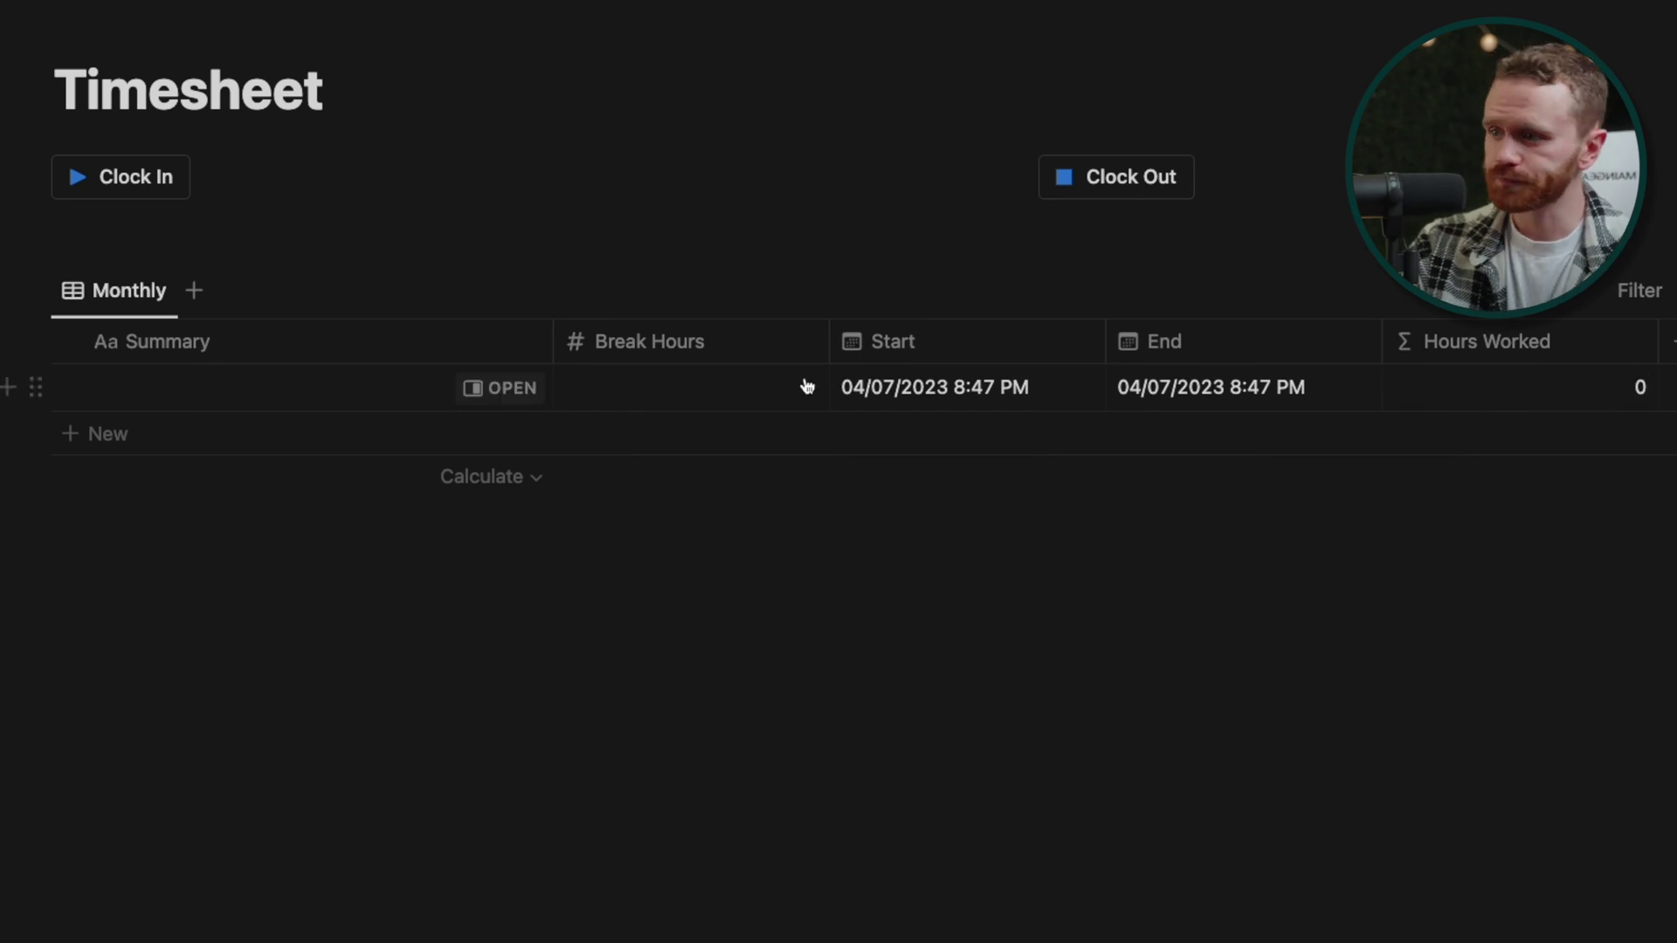
- Enter 1 as the test entry's Break Hours, then clear the cell again
{"action": "left_click", "coordinate": [739, 390]}
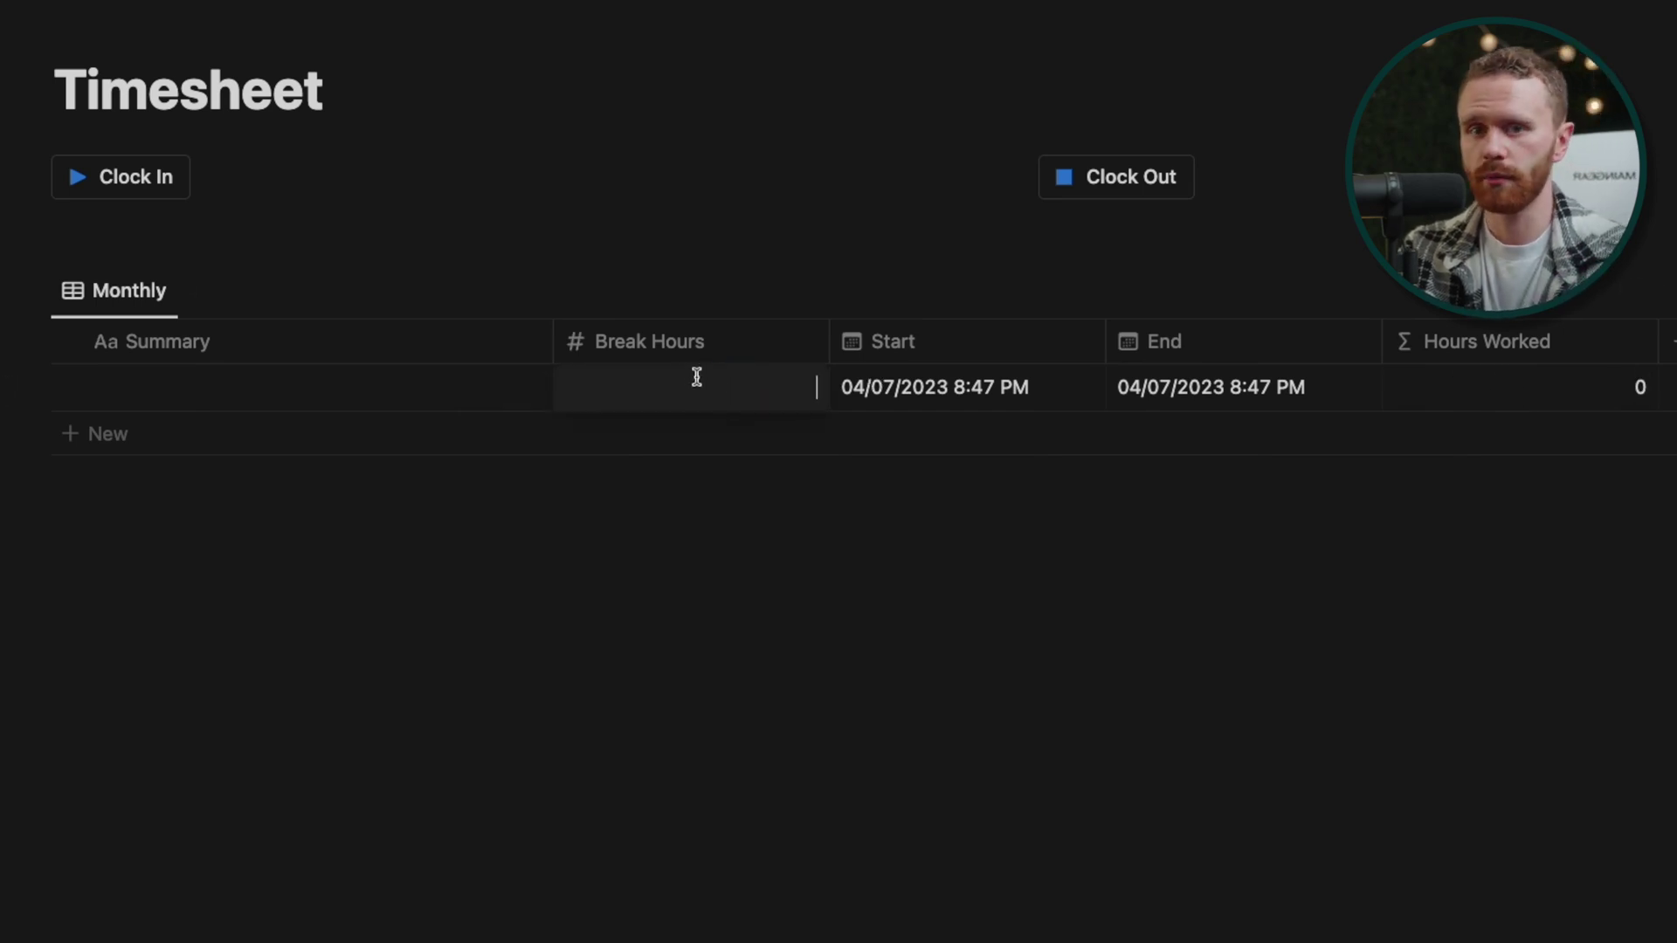
{"action": "type", "text": "1"}
{"action": "left_click", "coordinate": [749, 551]}
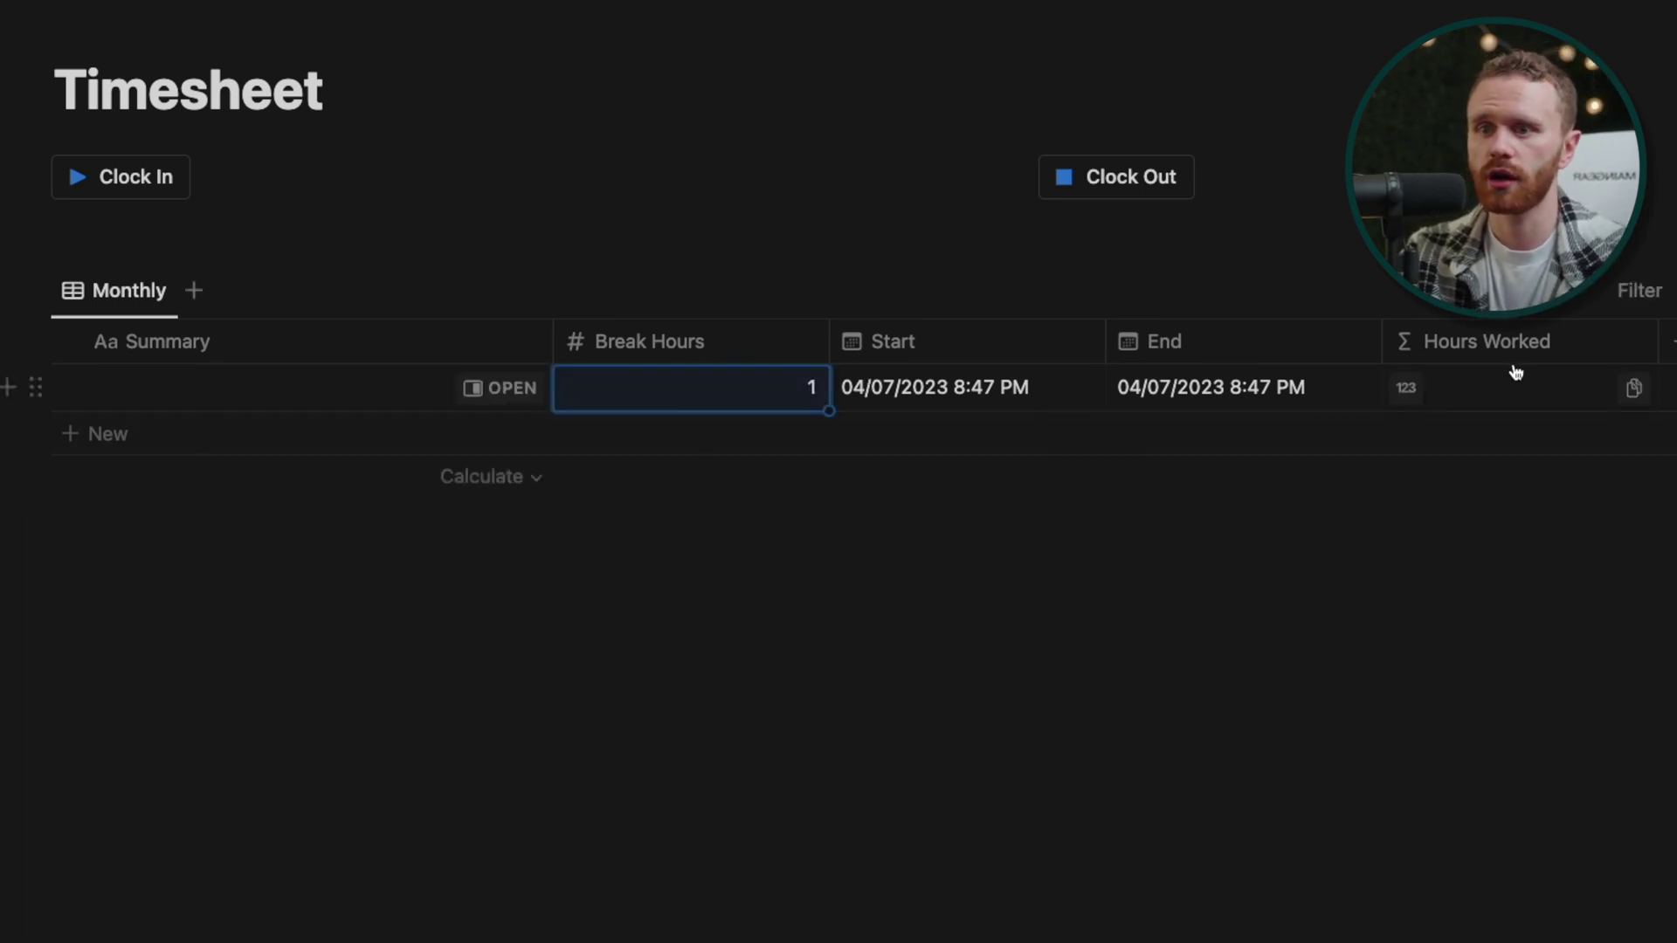
{"action": "left_click", "coordinate": [745, 390]}
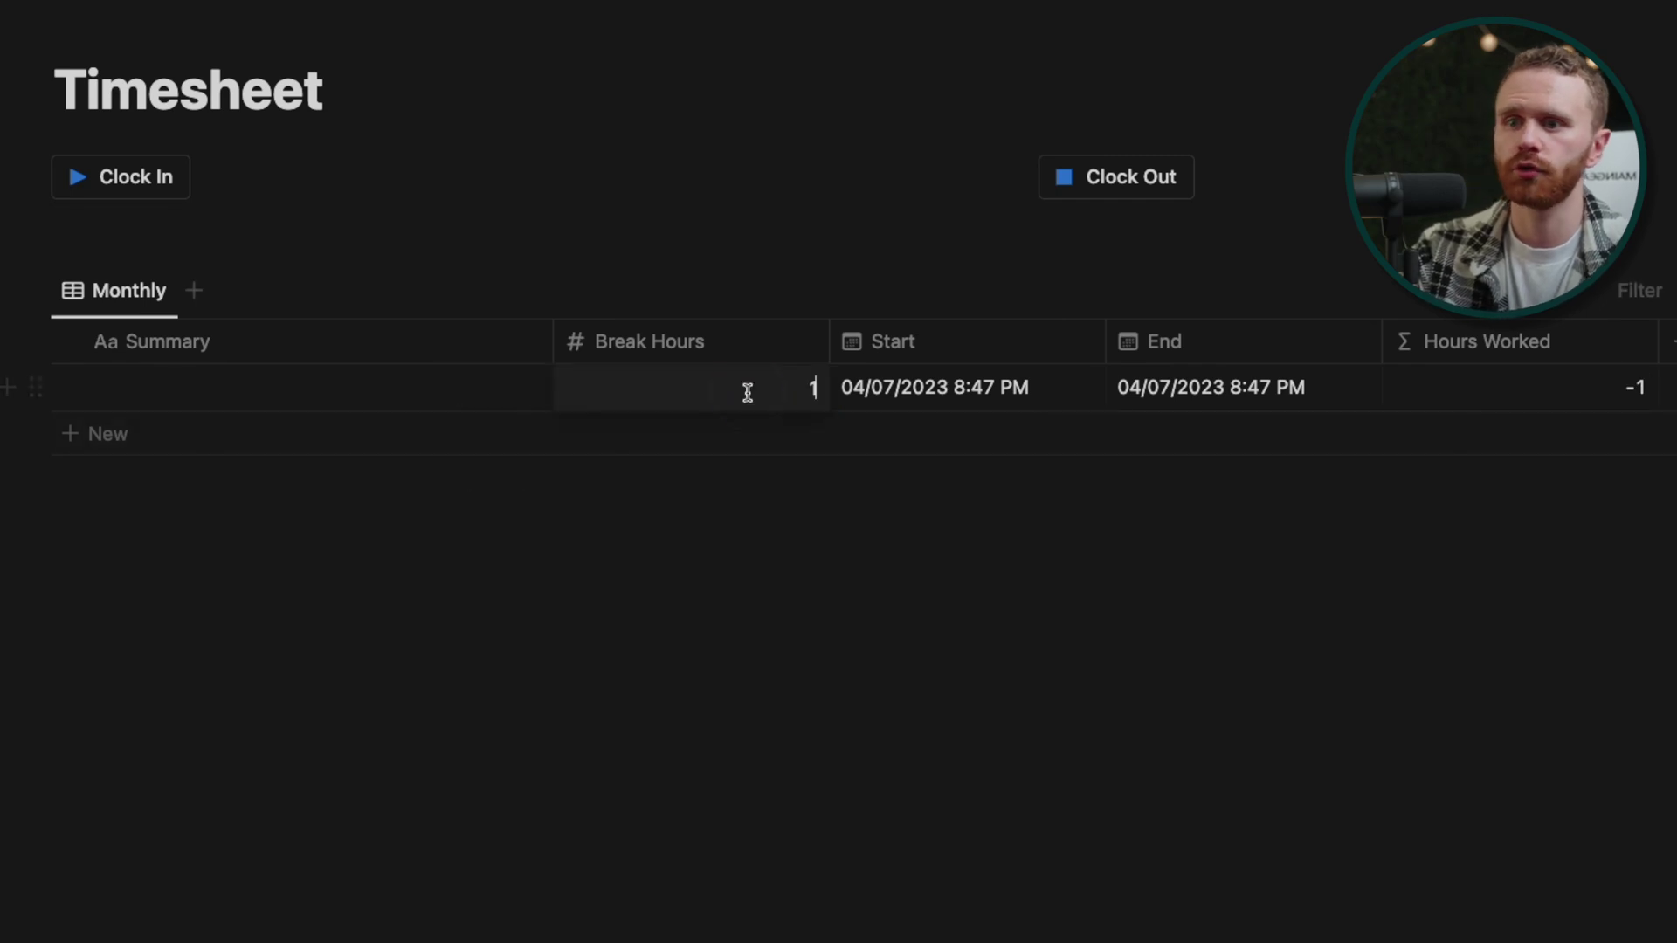
{"action": "key", "text": "super+a"}
{"action": "key", "text": "BackSpace"}
{"action": "left_click", "coordinate": [1622, 628]}
- Show a Sum calculation beneath the Hours Worked column
{"action": "mouse_move", "coordinate": [1535, 483]}
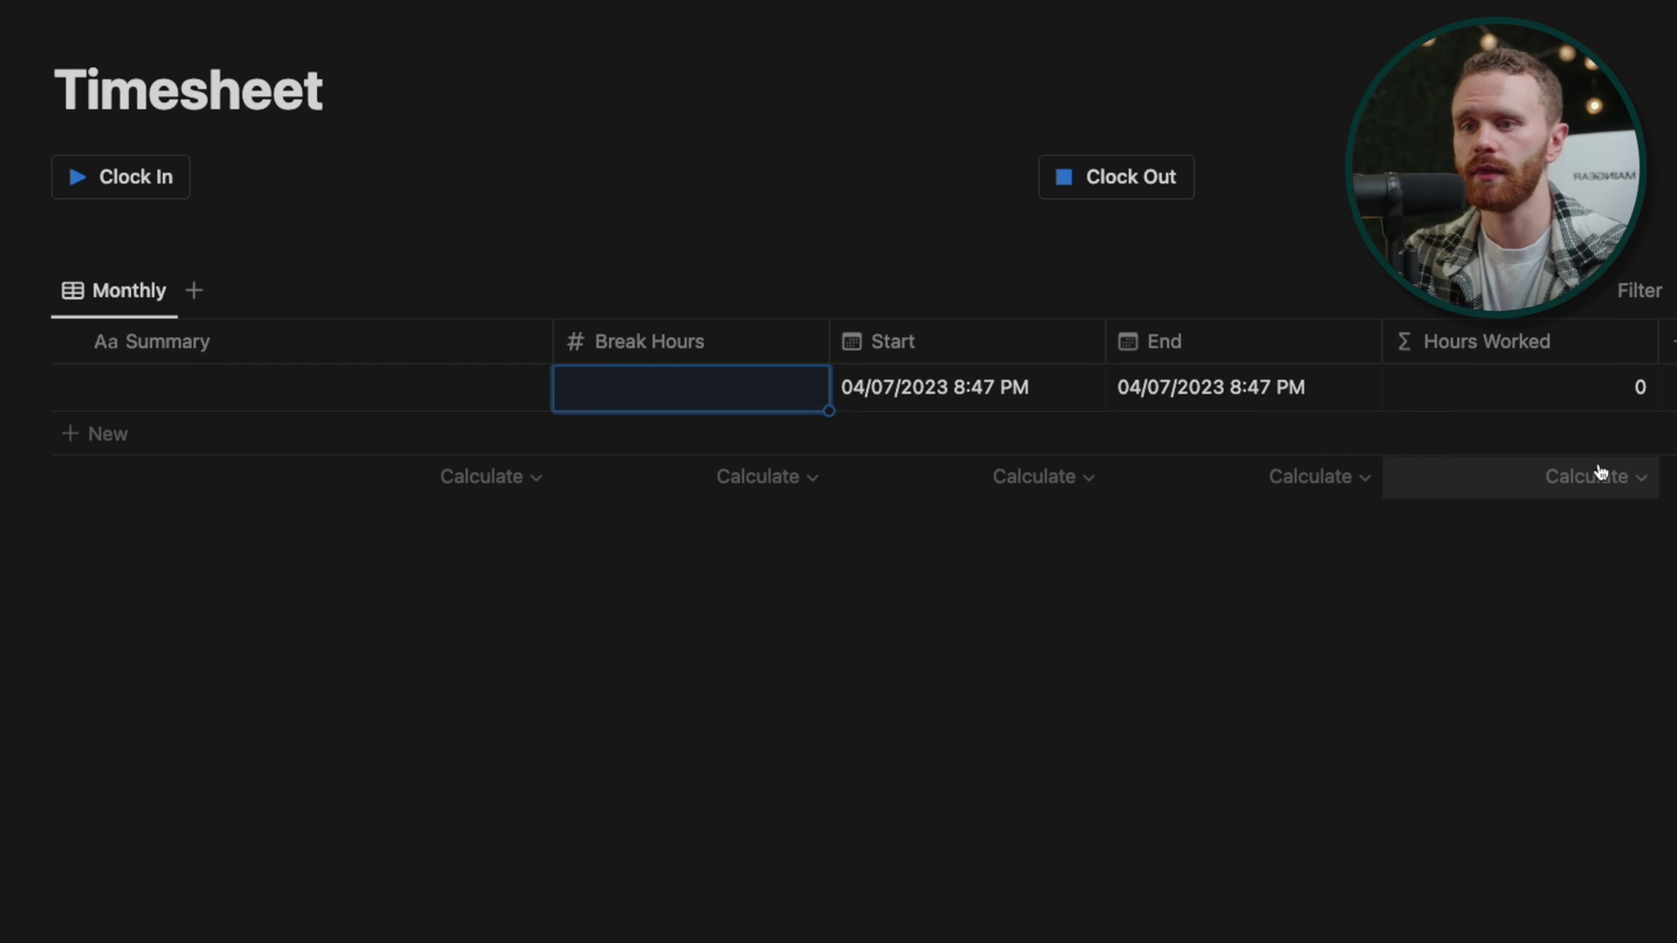
{"action": "left_click", "coordinate": [1590, 479]}
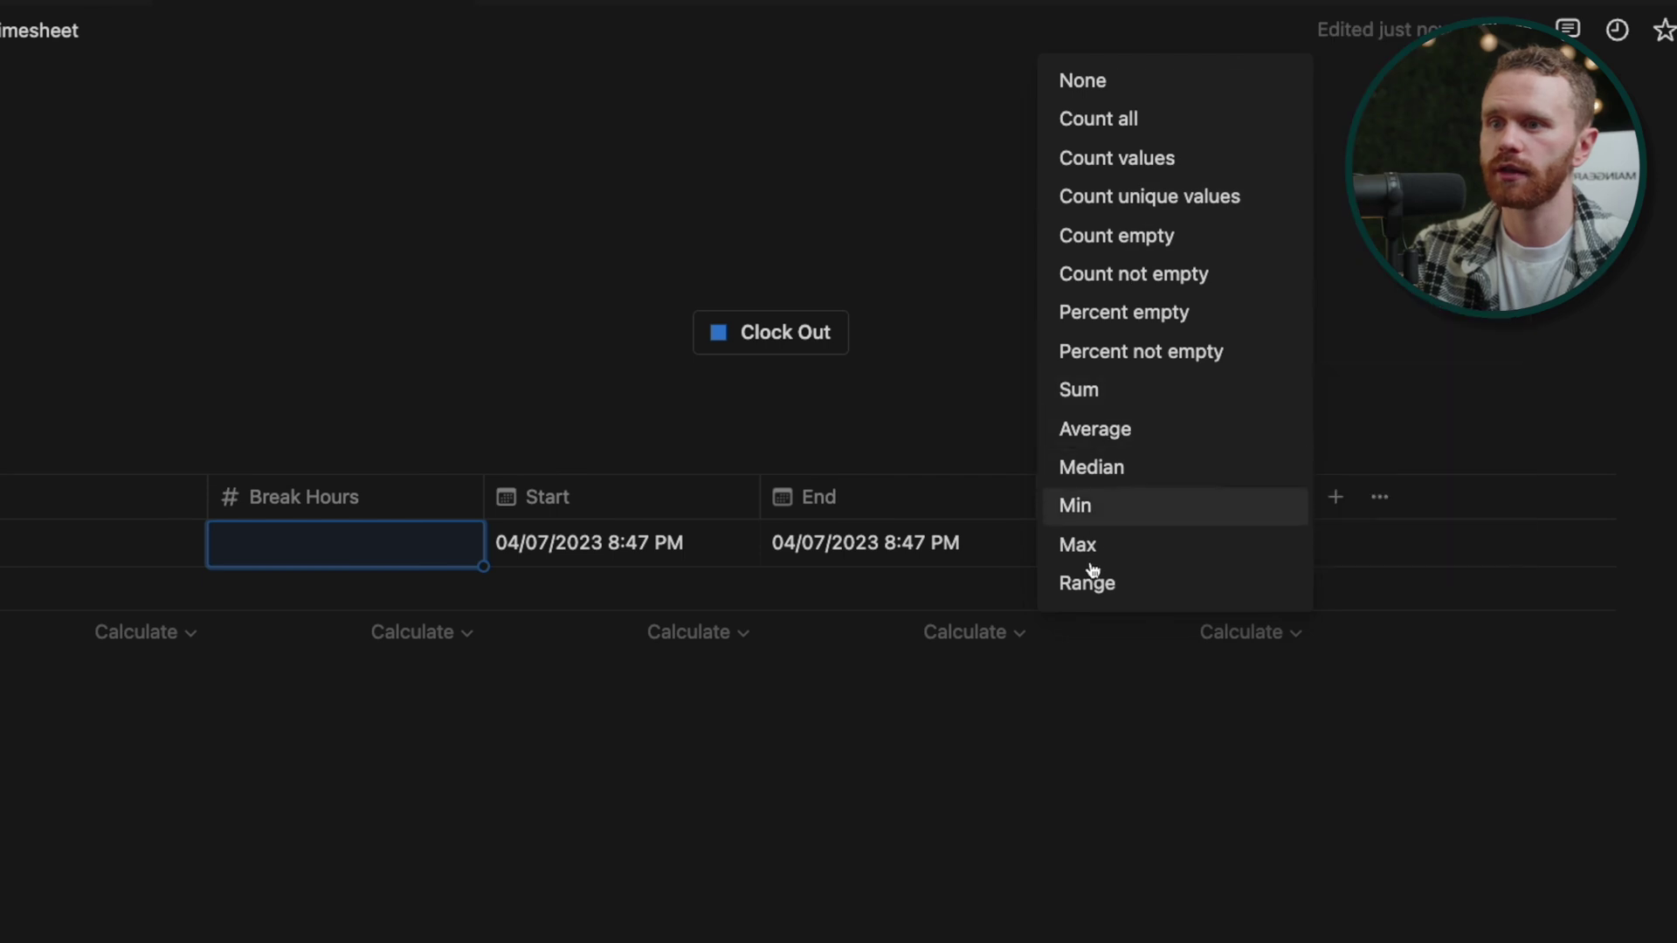
{"action": "left_click", "coordinate": [1115, 389]}
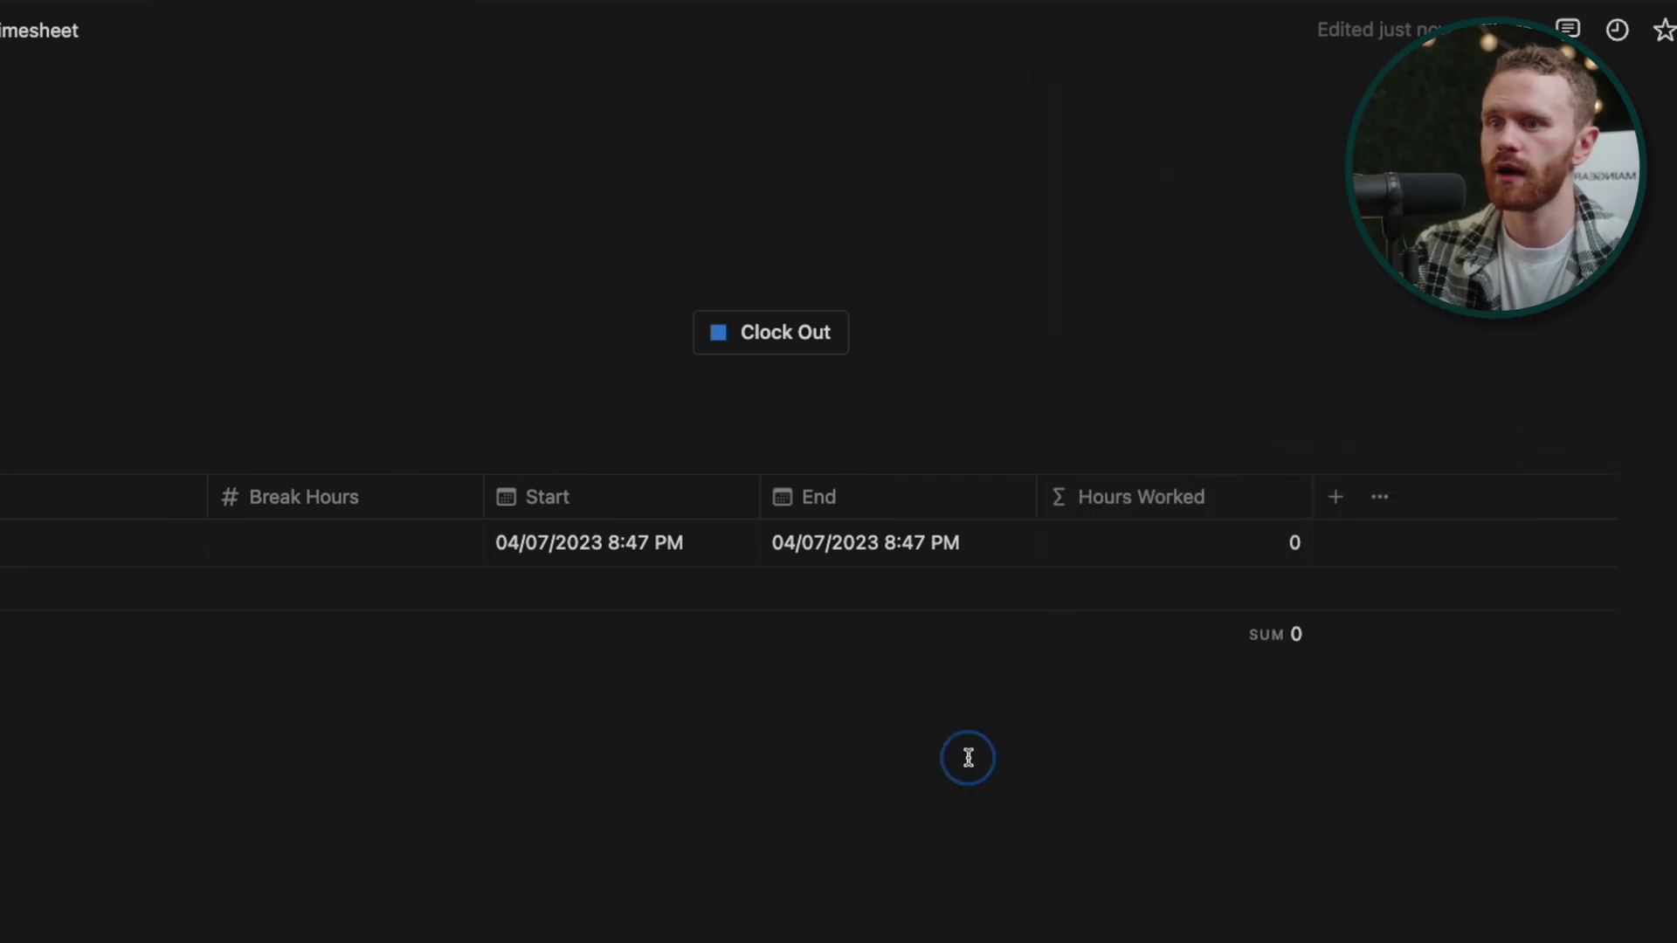
- Sort the Monthly table by Start in descending order
{"action": "left_click", "coordinate": [1306, 378]}
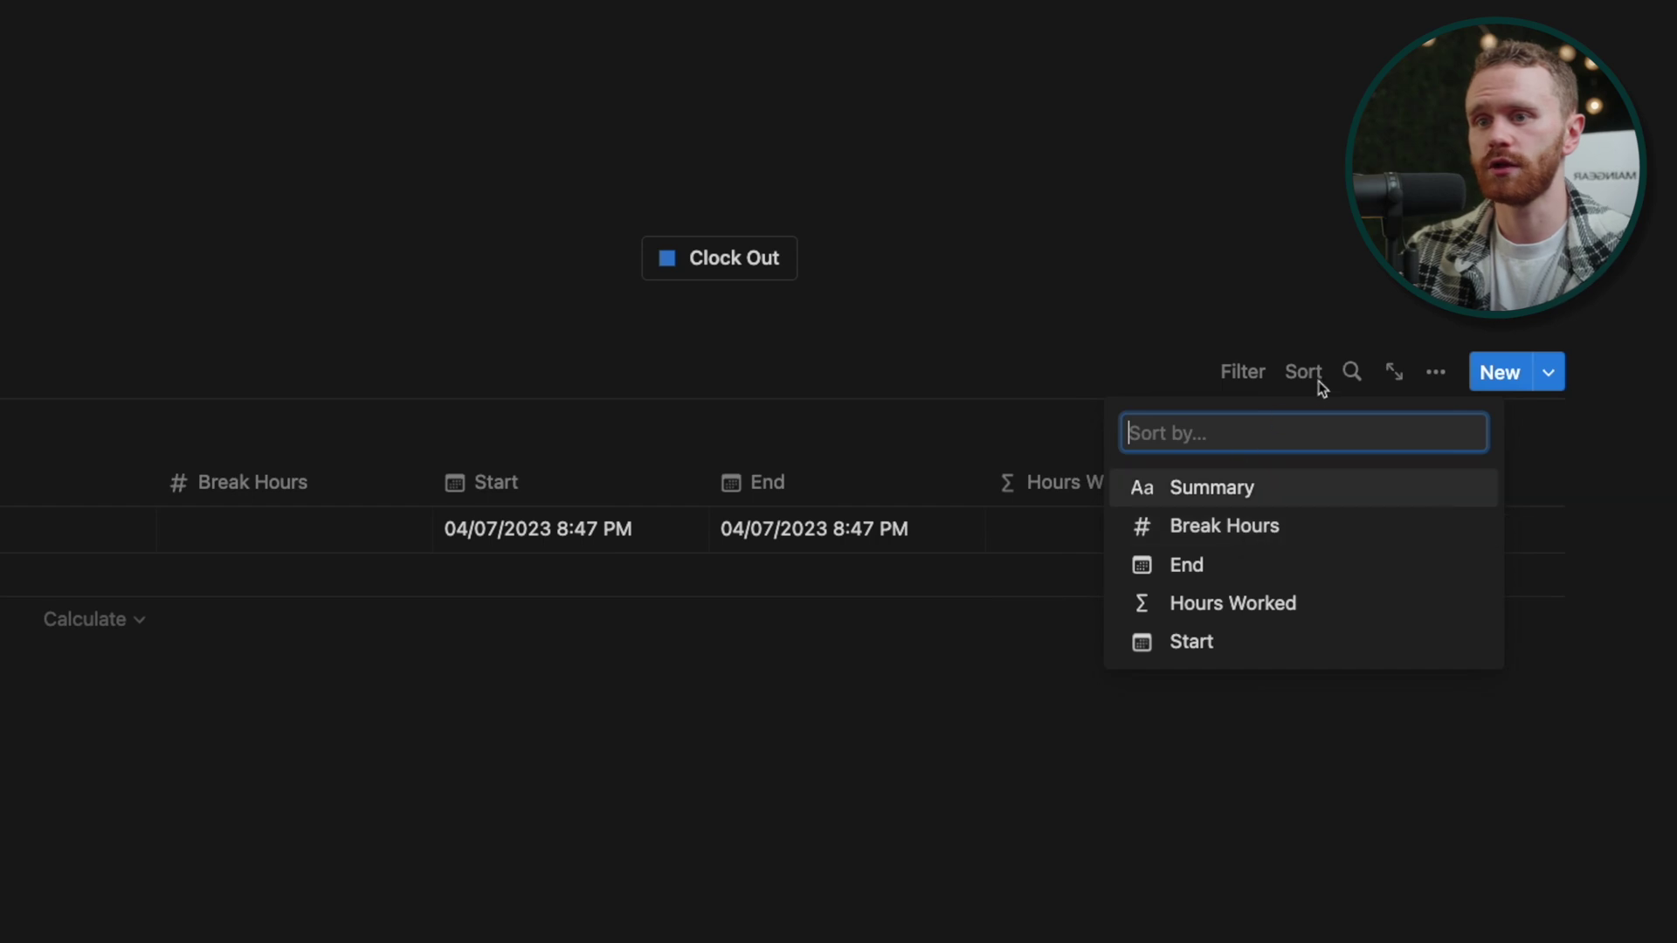
{"action": "left_click", "coordinate": [1188, 644]}
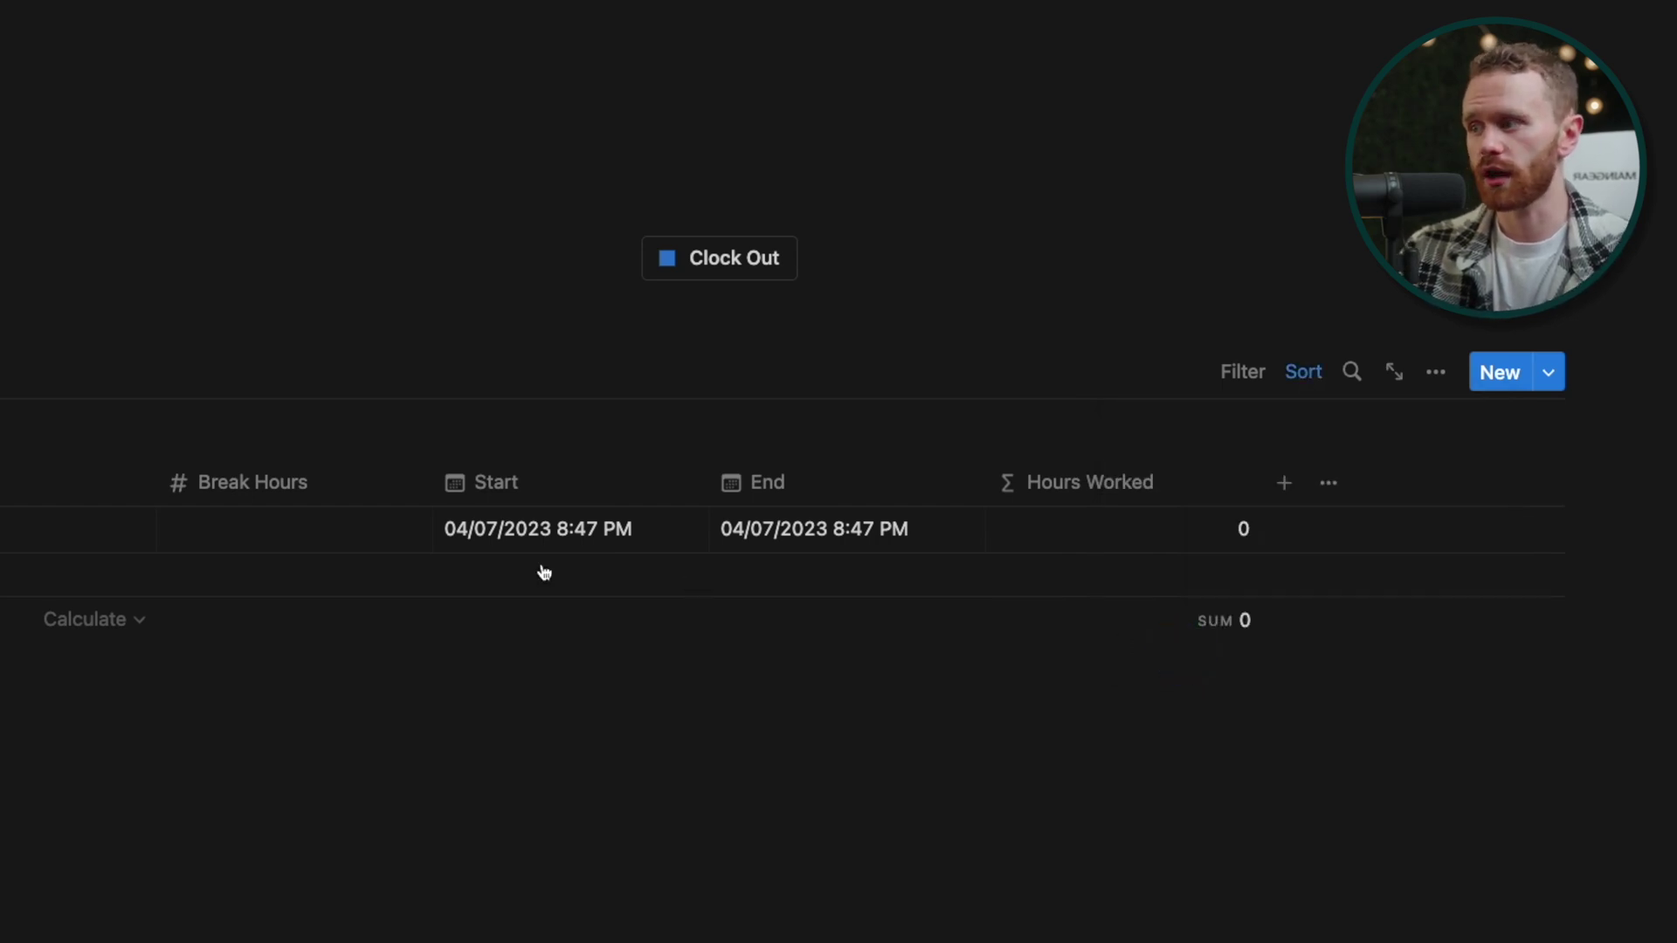
{"action": "left_click", "coordinate": [230, 497]}
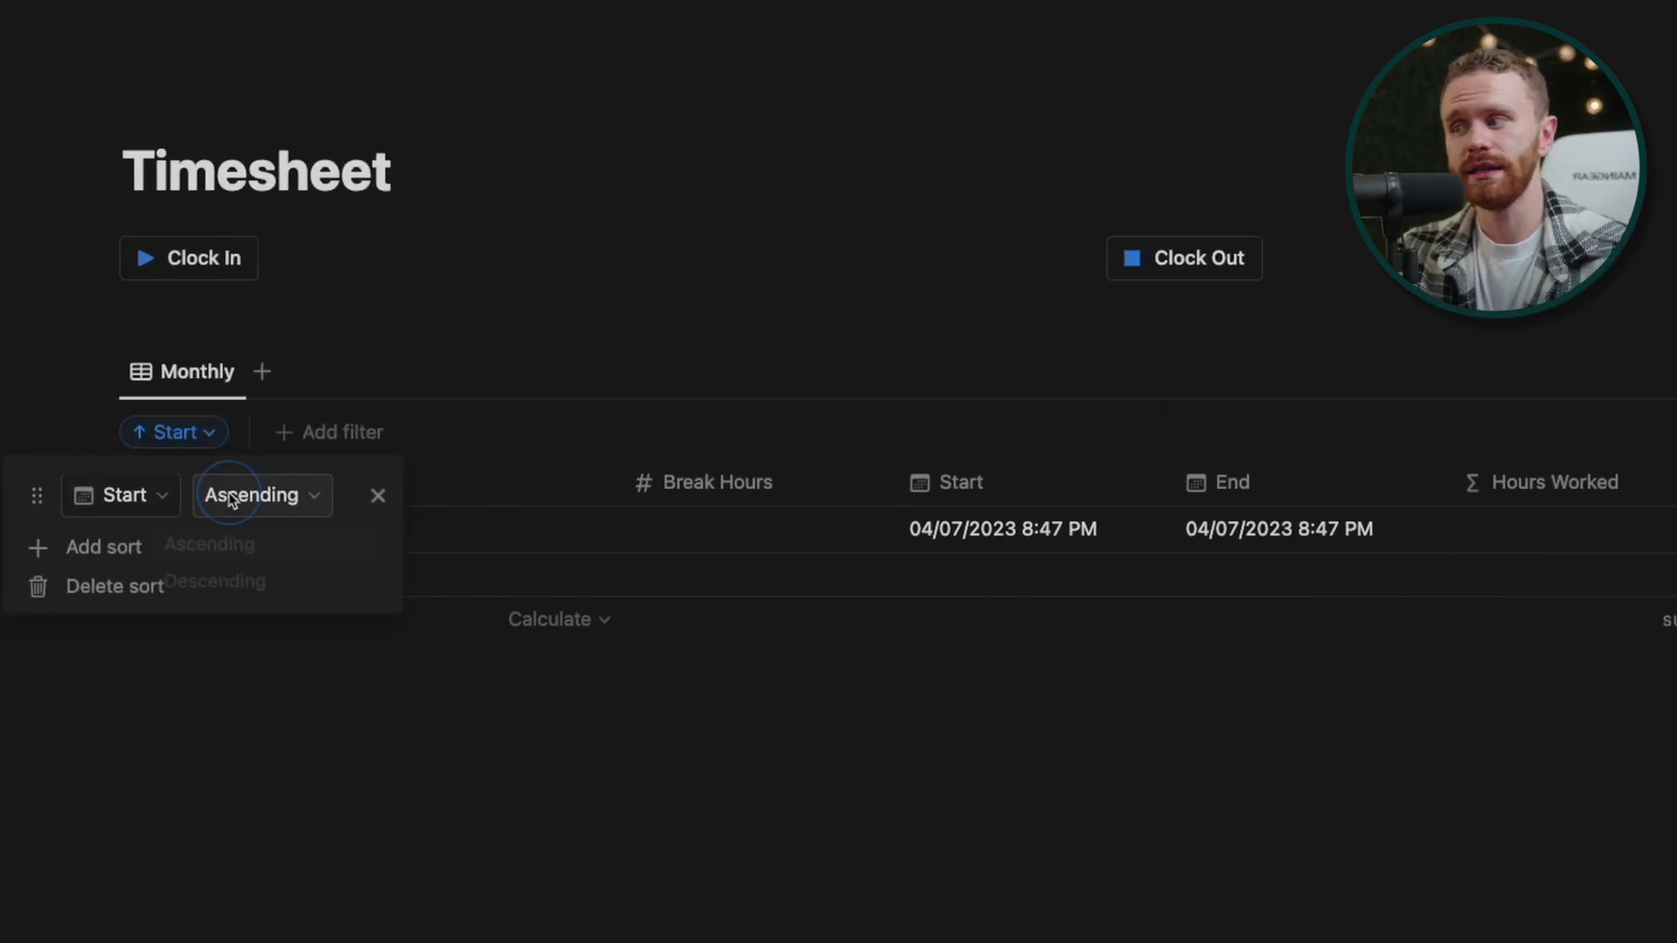
{"action": "left_click", "coordinate": [215, 586]}
{"action": "left_click", "coordinate": [753, 817]}
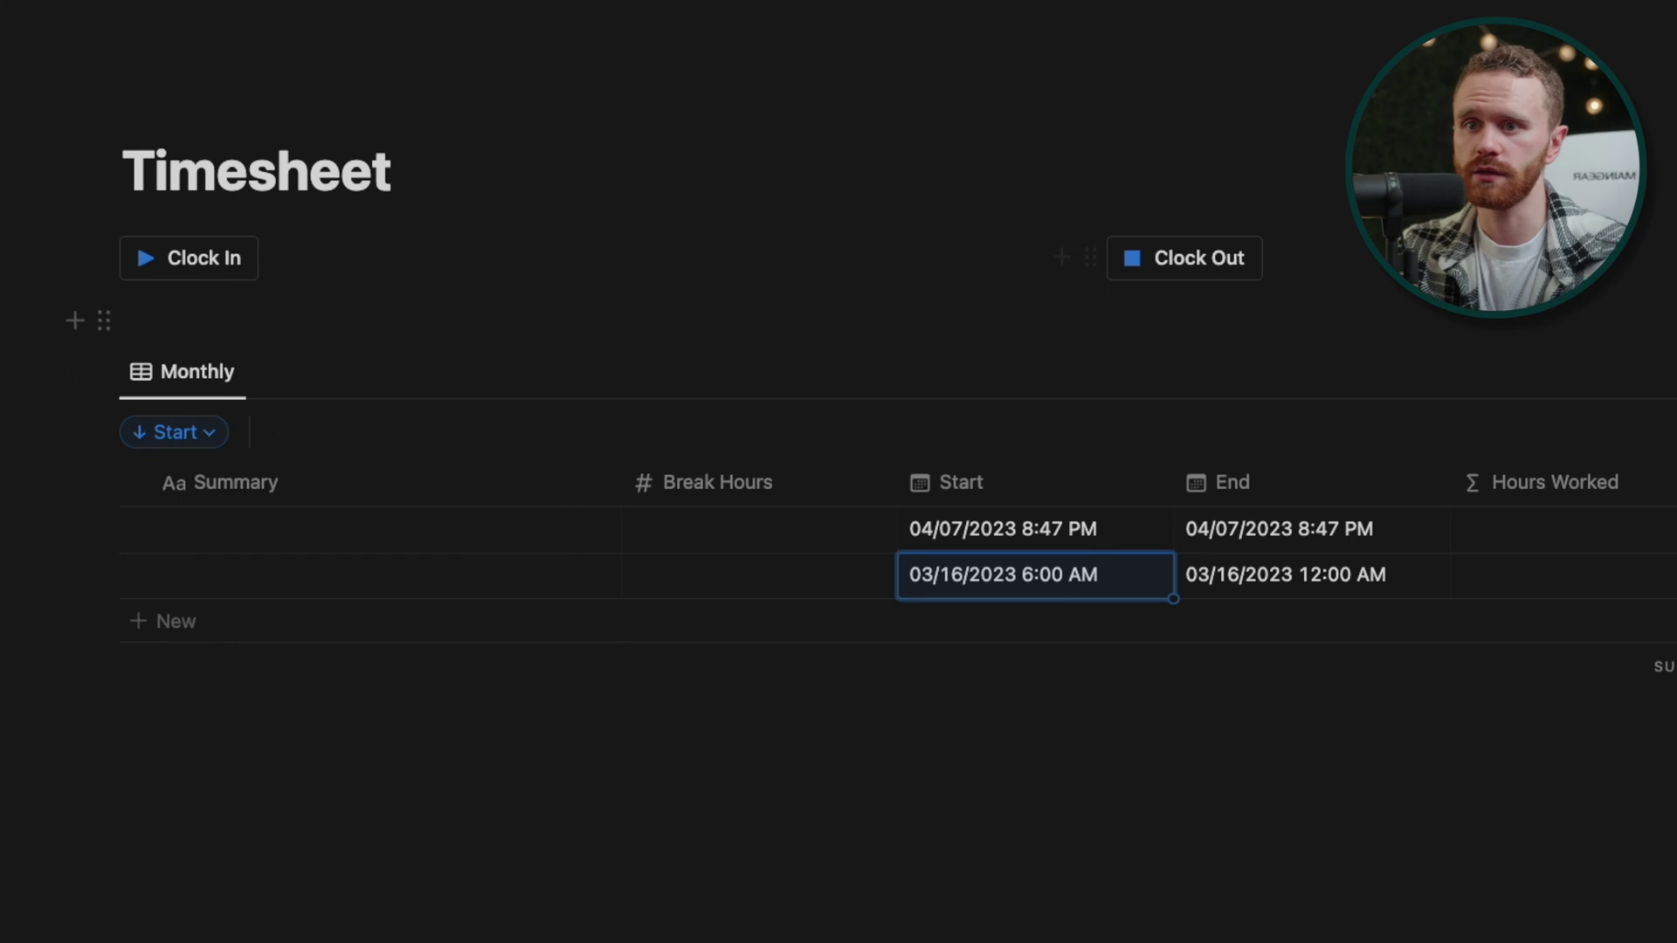
{"action": "left_click", "coordinate": [1650, 376]}
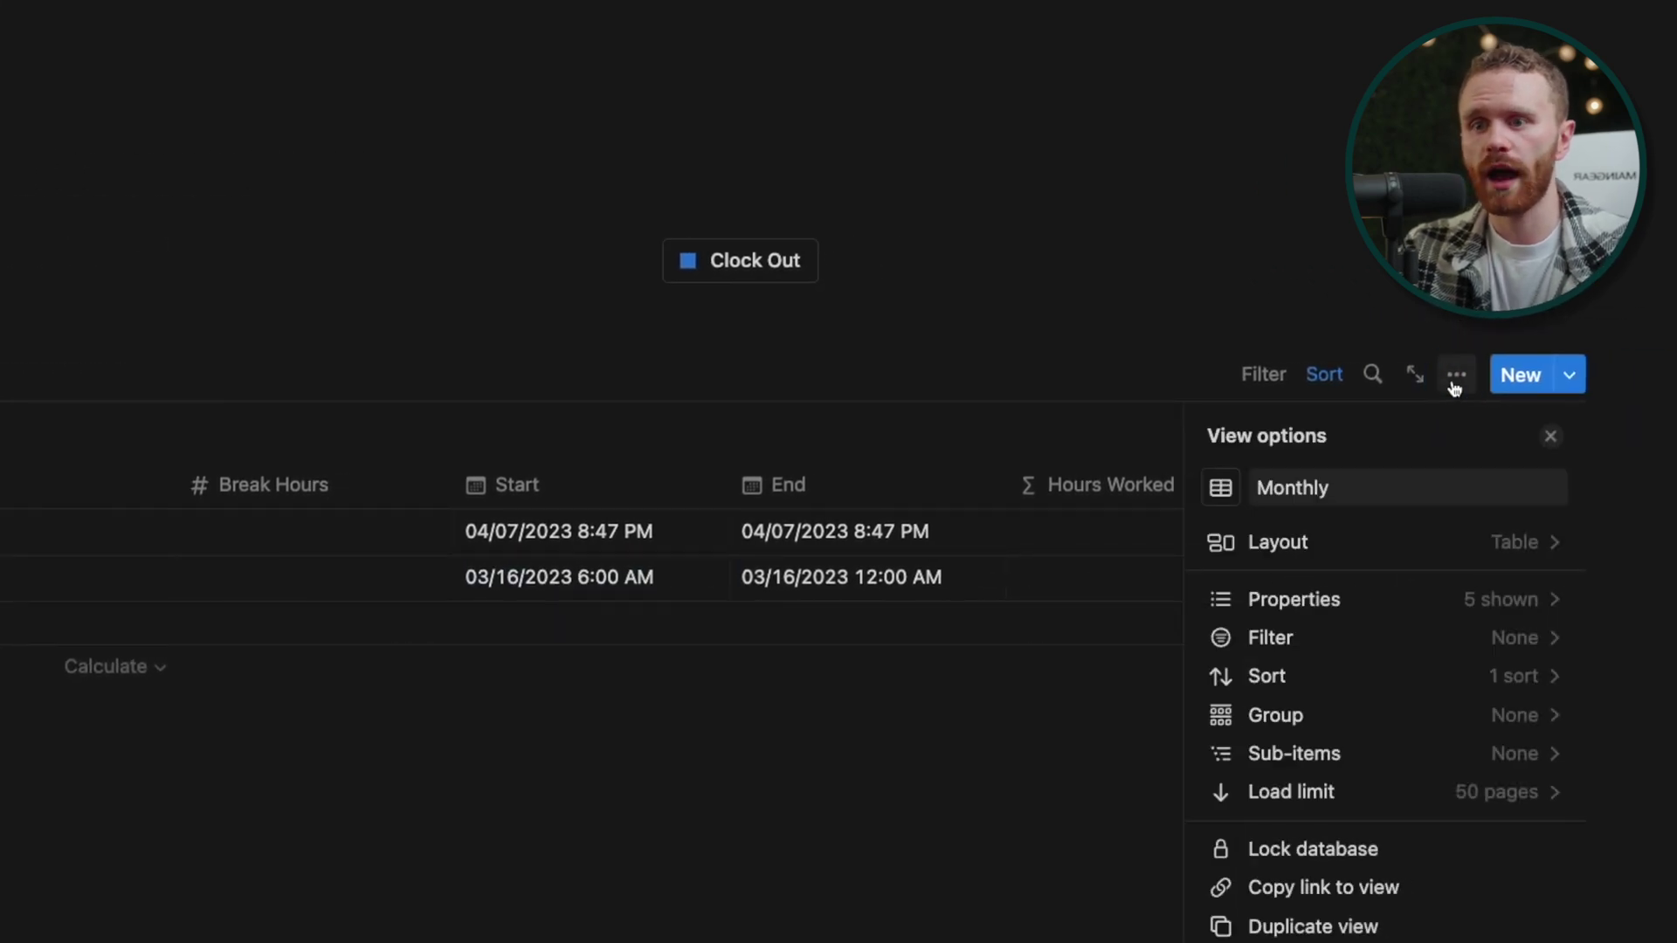
- Group the Monthly view by Start date, bucketed by month
{"action": "left_click", "coordinate": [1328, 721]}
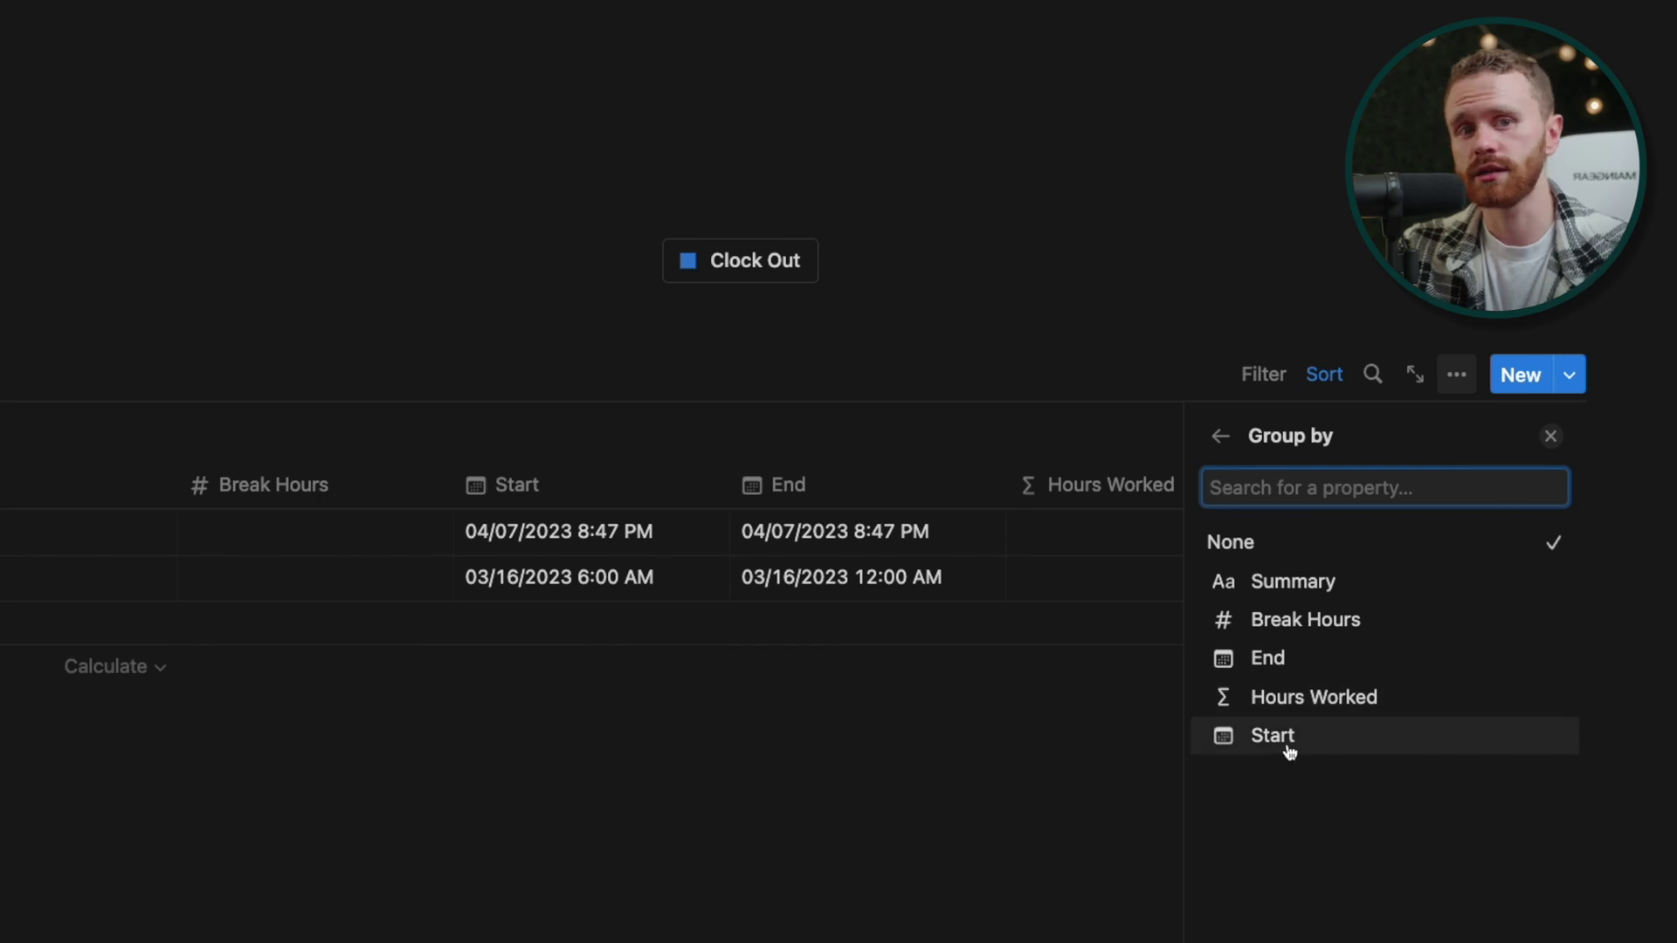
{"action": "left_click", "coordinate": [1289, 739]}
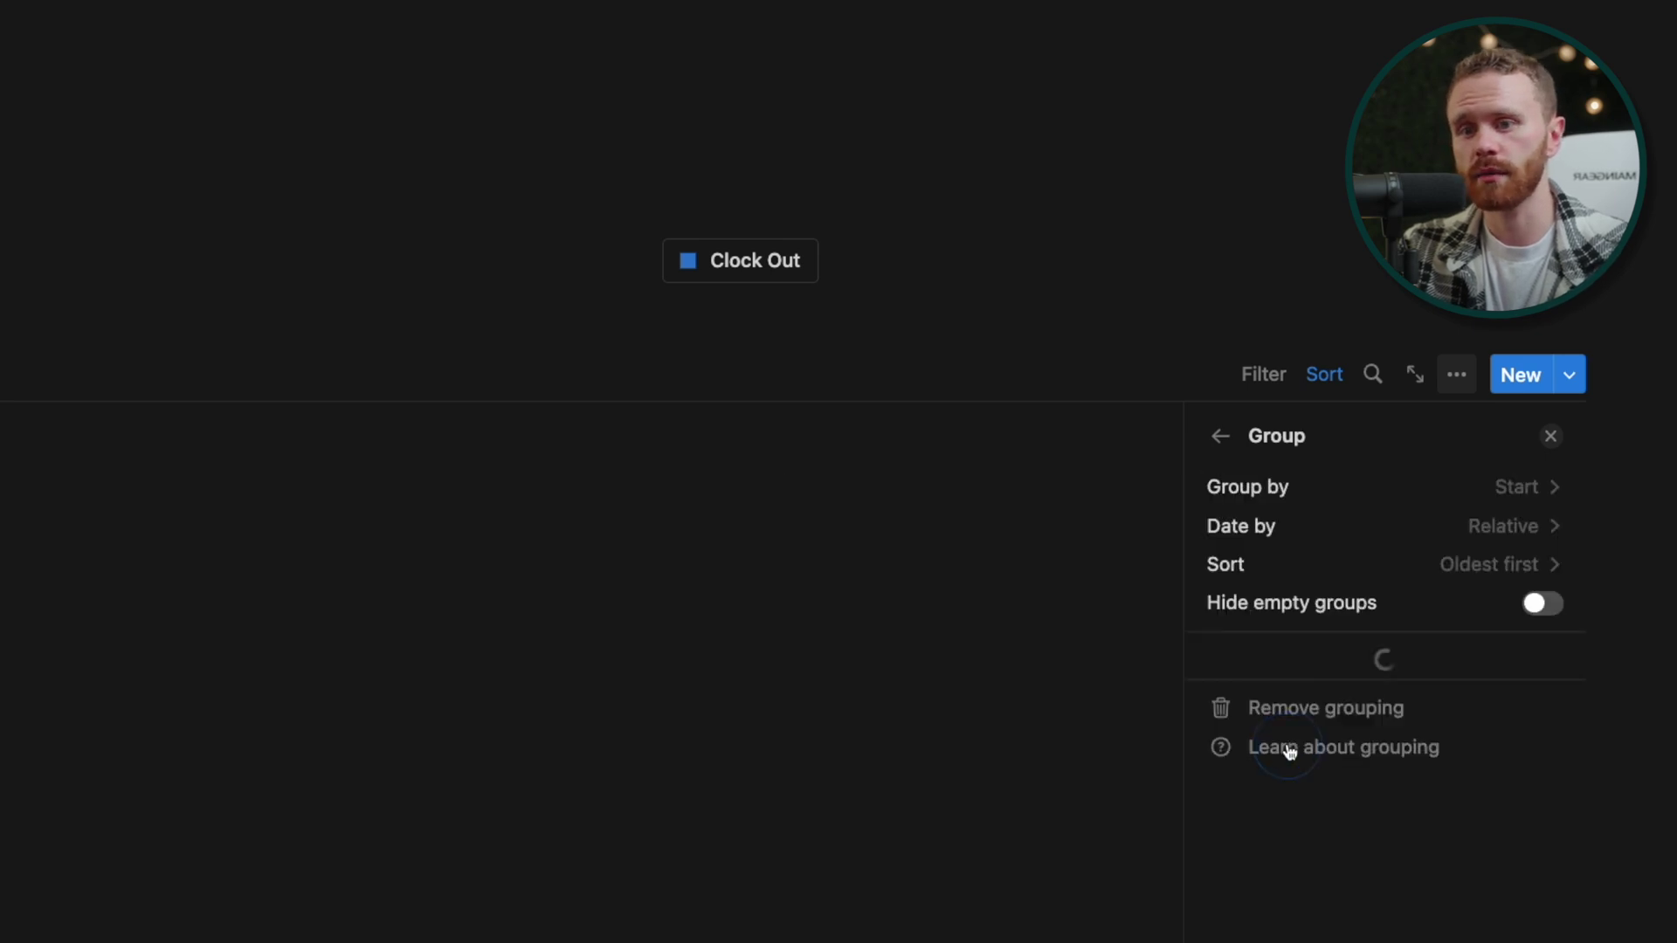
{"action": "left_click", "coordinate": [1403, 534]}
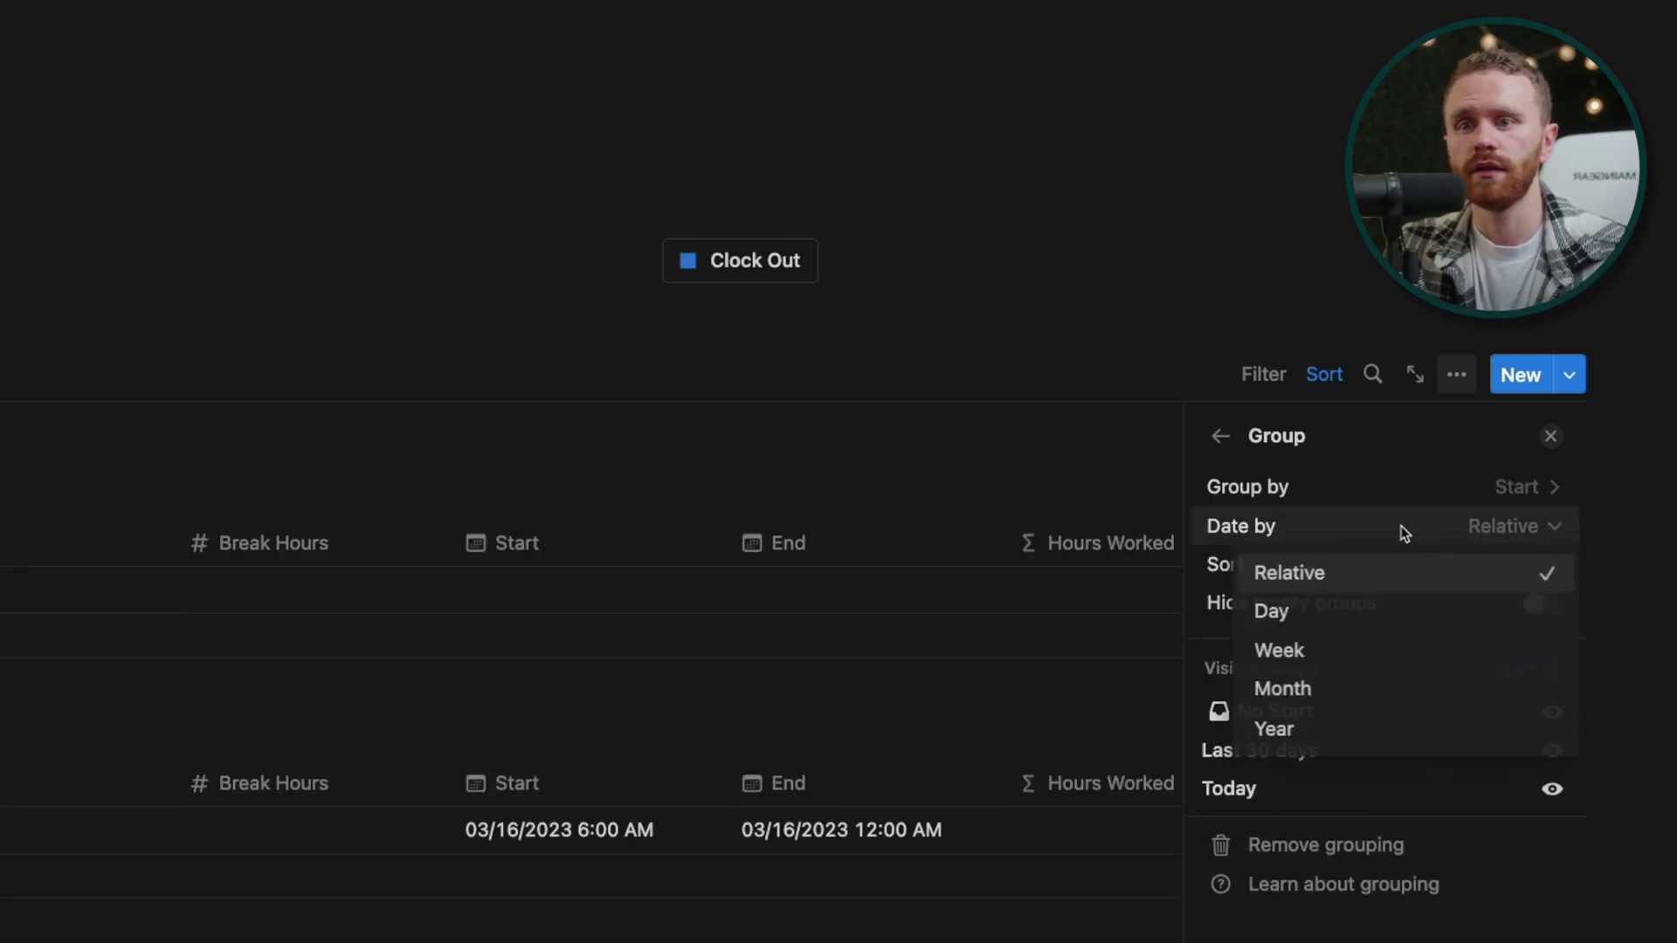
{"action": "left_click", "coordinate": [1331, 699]}
{"action": "left_click", "coordinate": [1039, 550]}
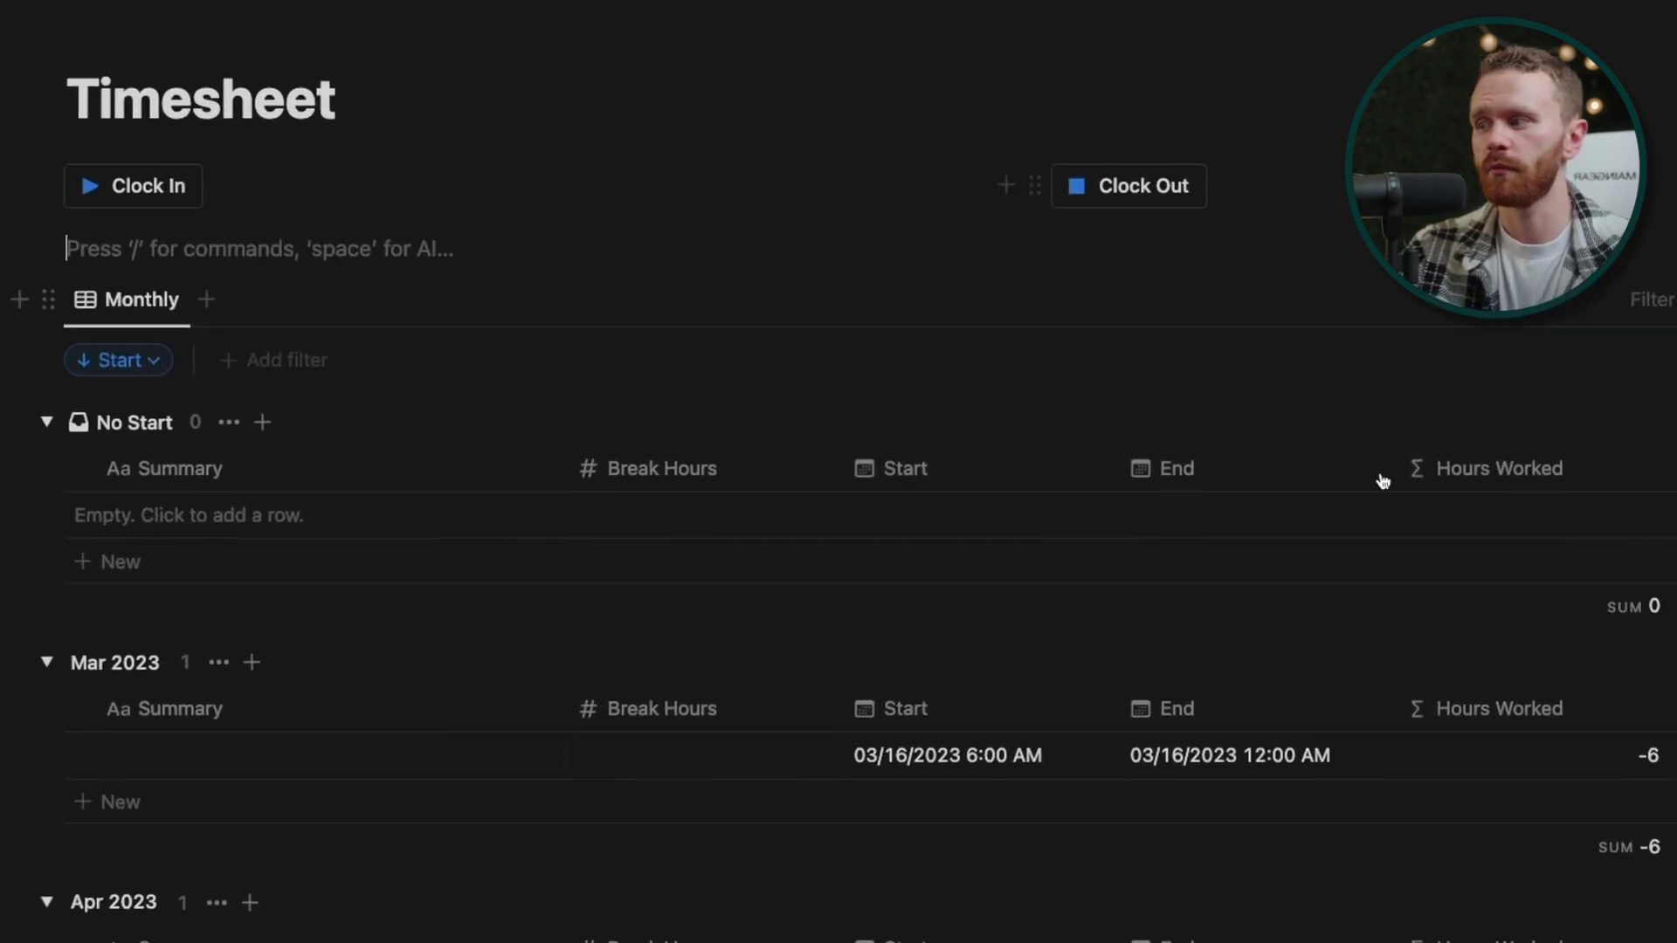
{"action": "scroll", "coordinate": [1383, 481], "scroll_direction": "down", "scroll_amount": 2}
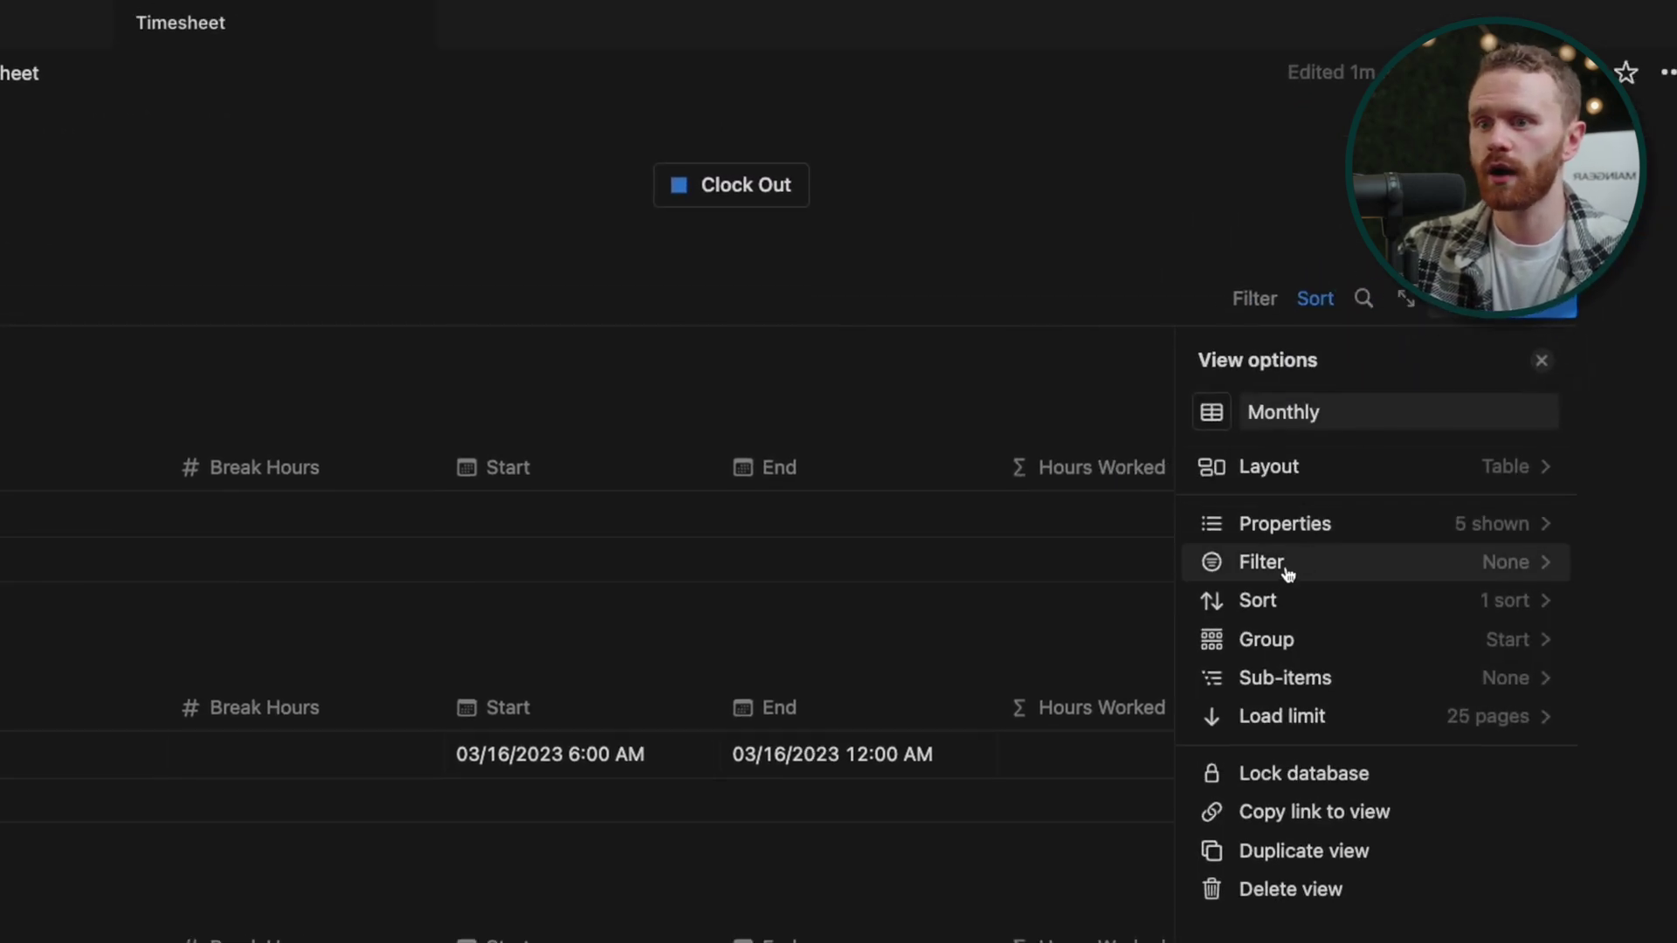
- Turn on Hide empty groups to remove the No Start group
{"action": "left_click", "coordinate": [1262, 646]}
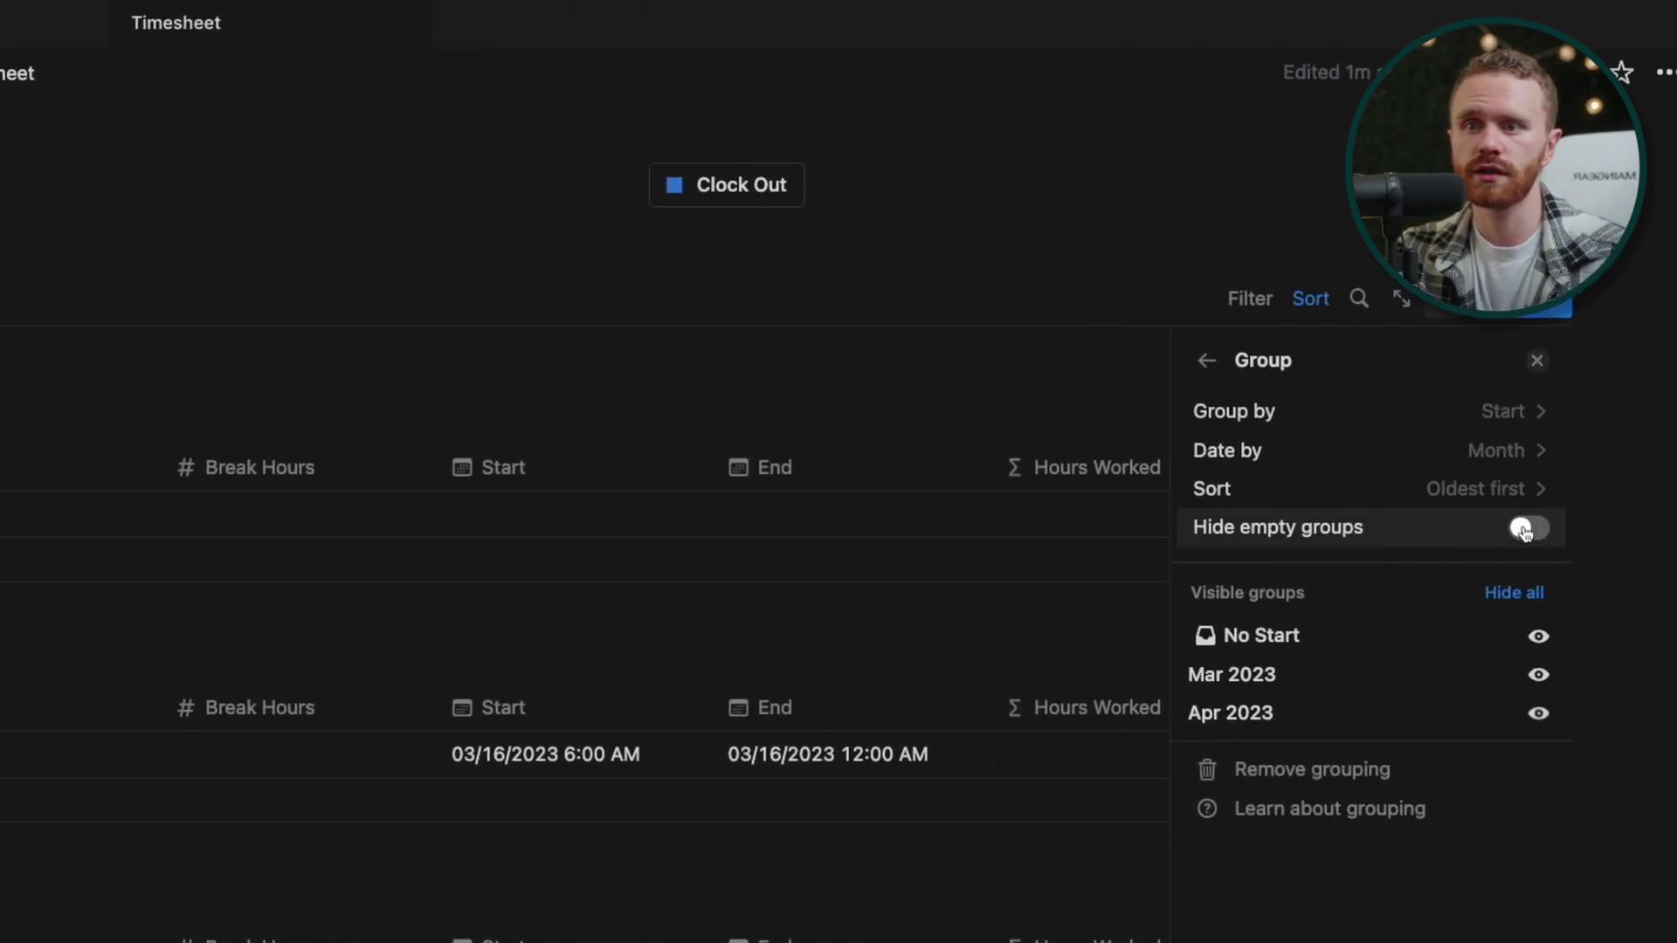
{"action": "left_click", "coordinate": [1526, 529]}
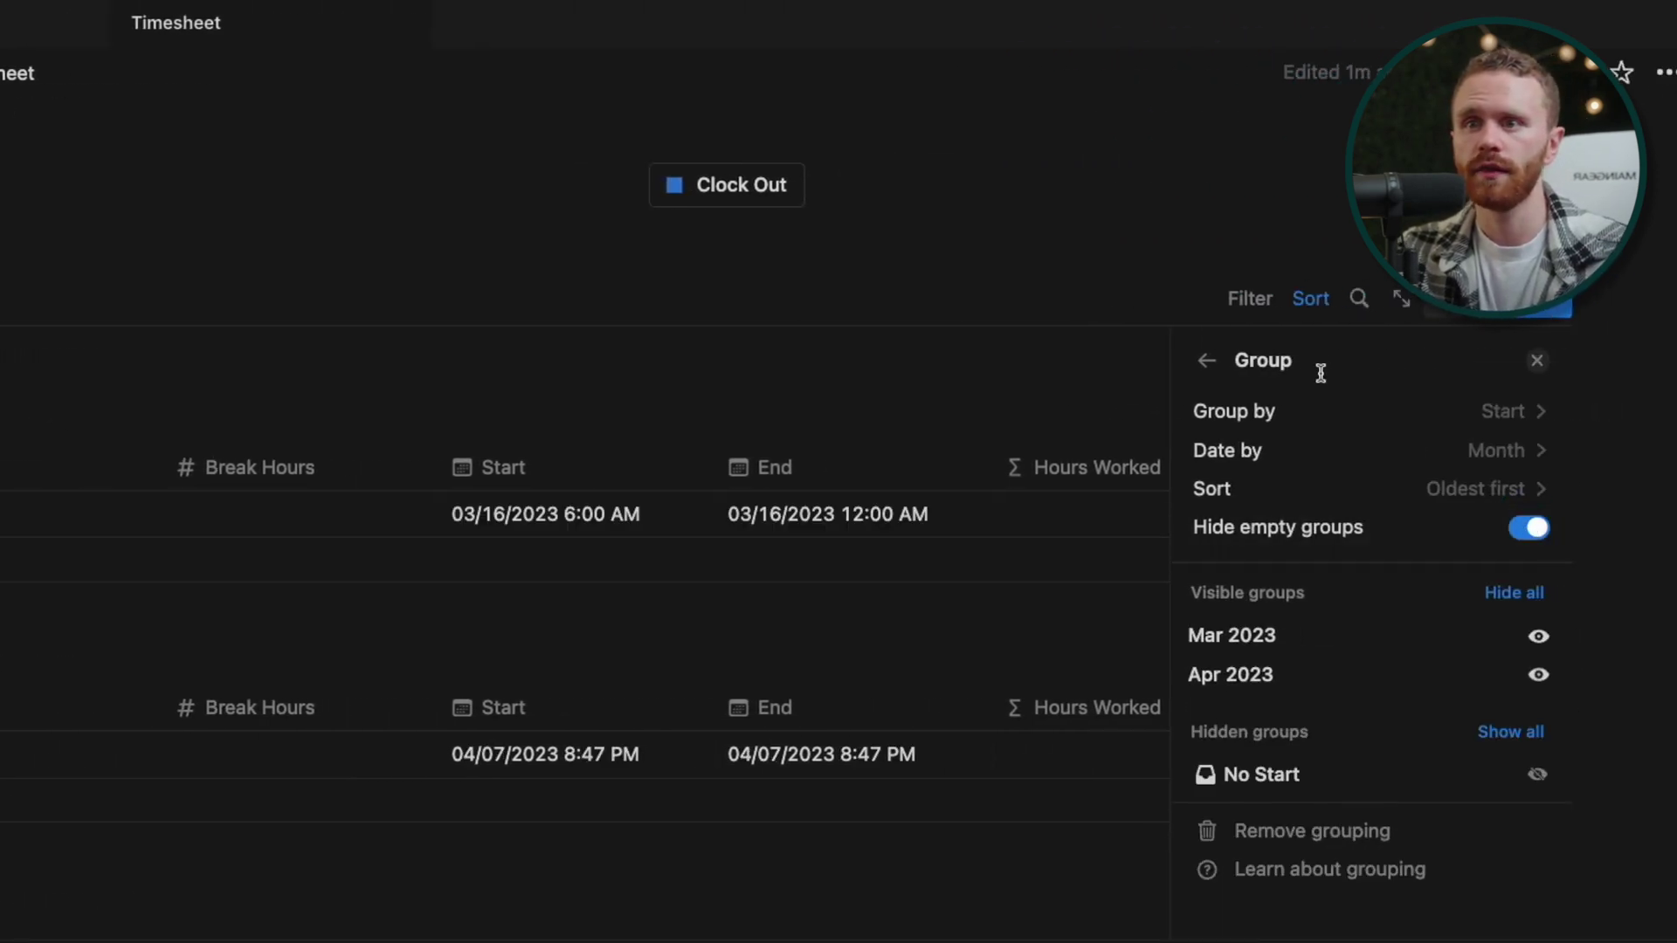
{"action": "left_click", "coordinate": [1210, 361]}
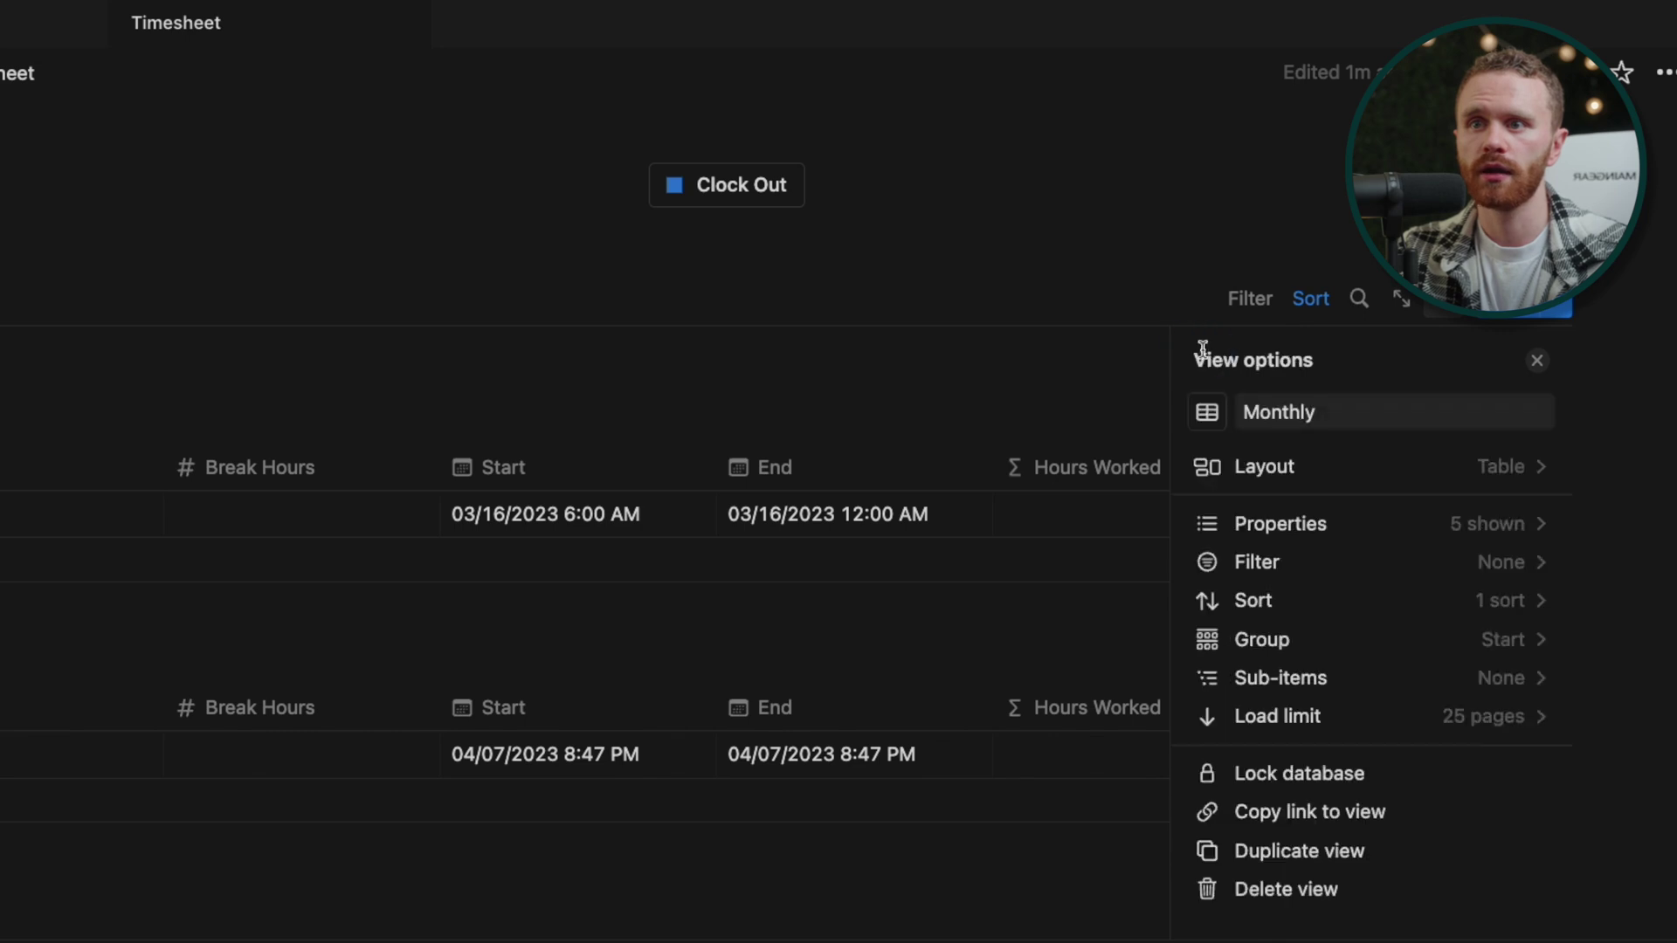
{"action": "left_click", "coordinate": [1549, 366]}
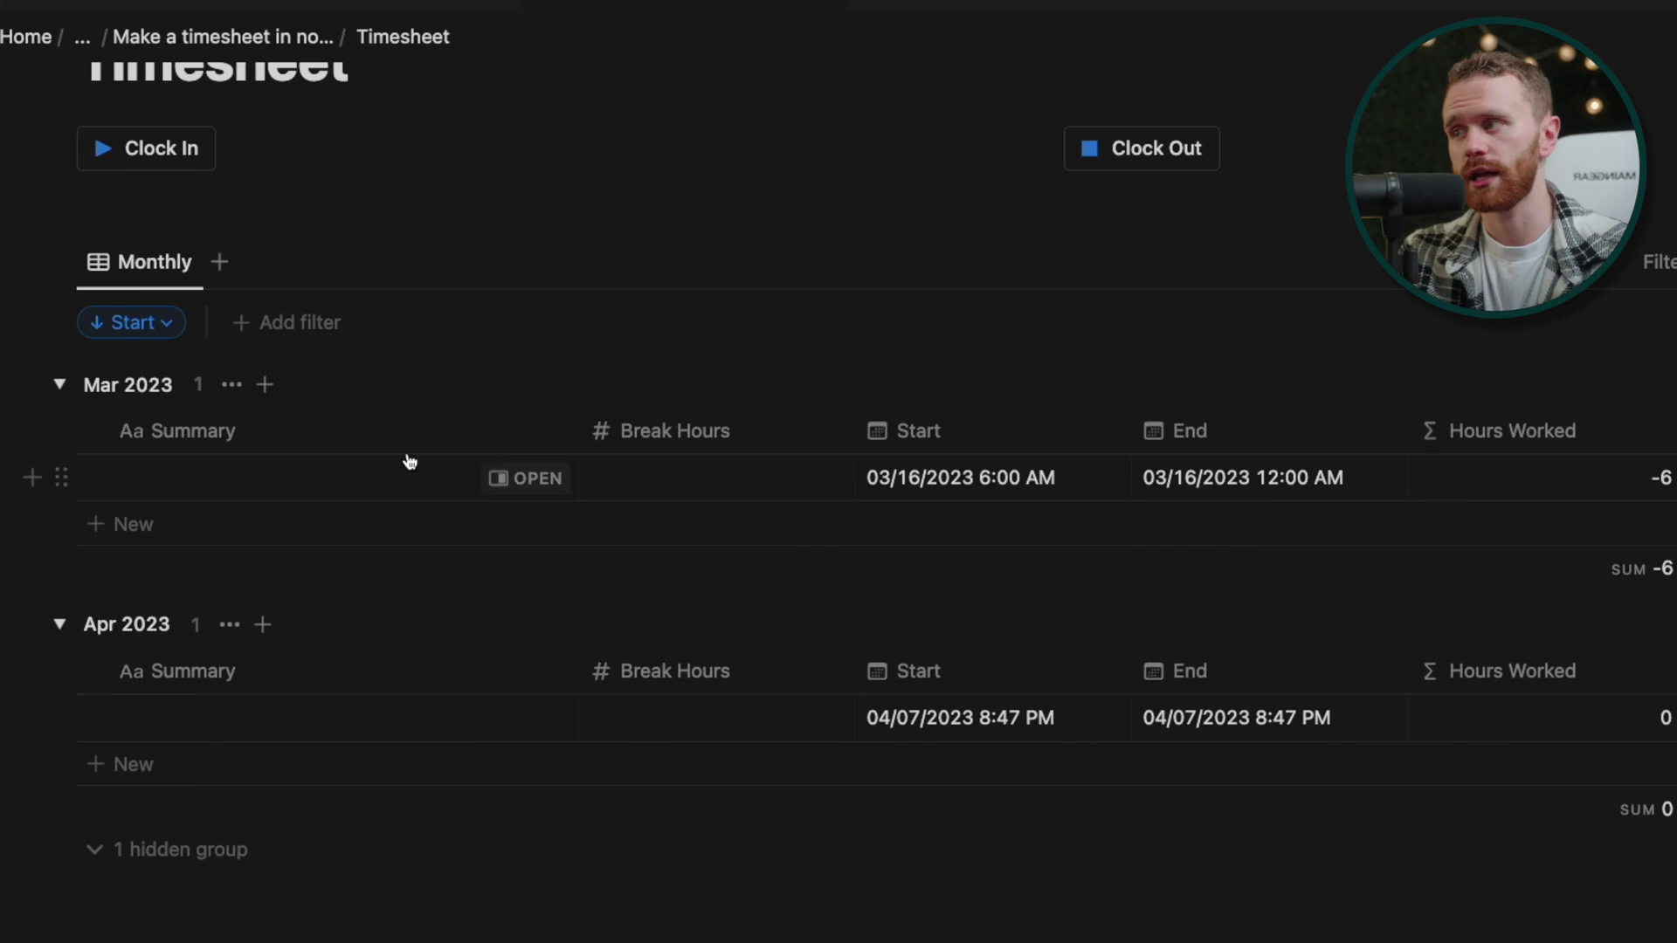
- Duplicate the Monthly view as Monthly (1) and group its Start dates by week
{"action": "left_click", "coordinate": [137, 274]}
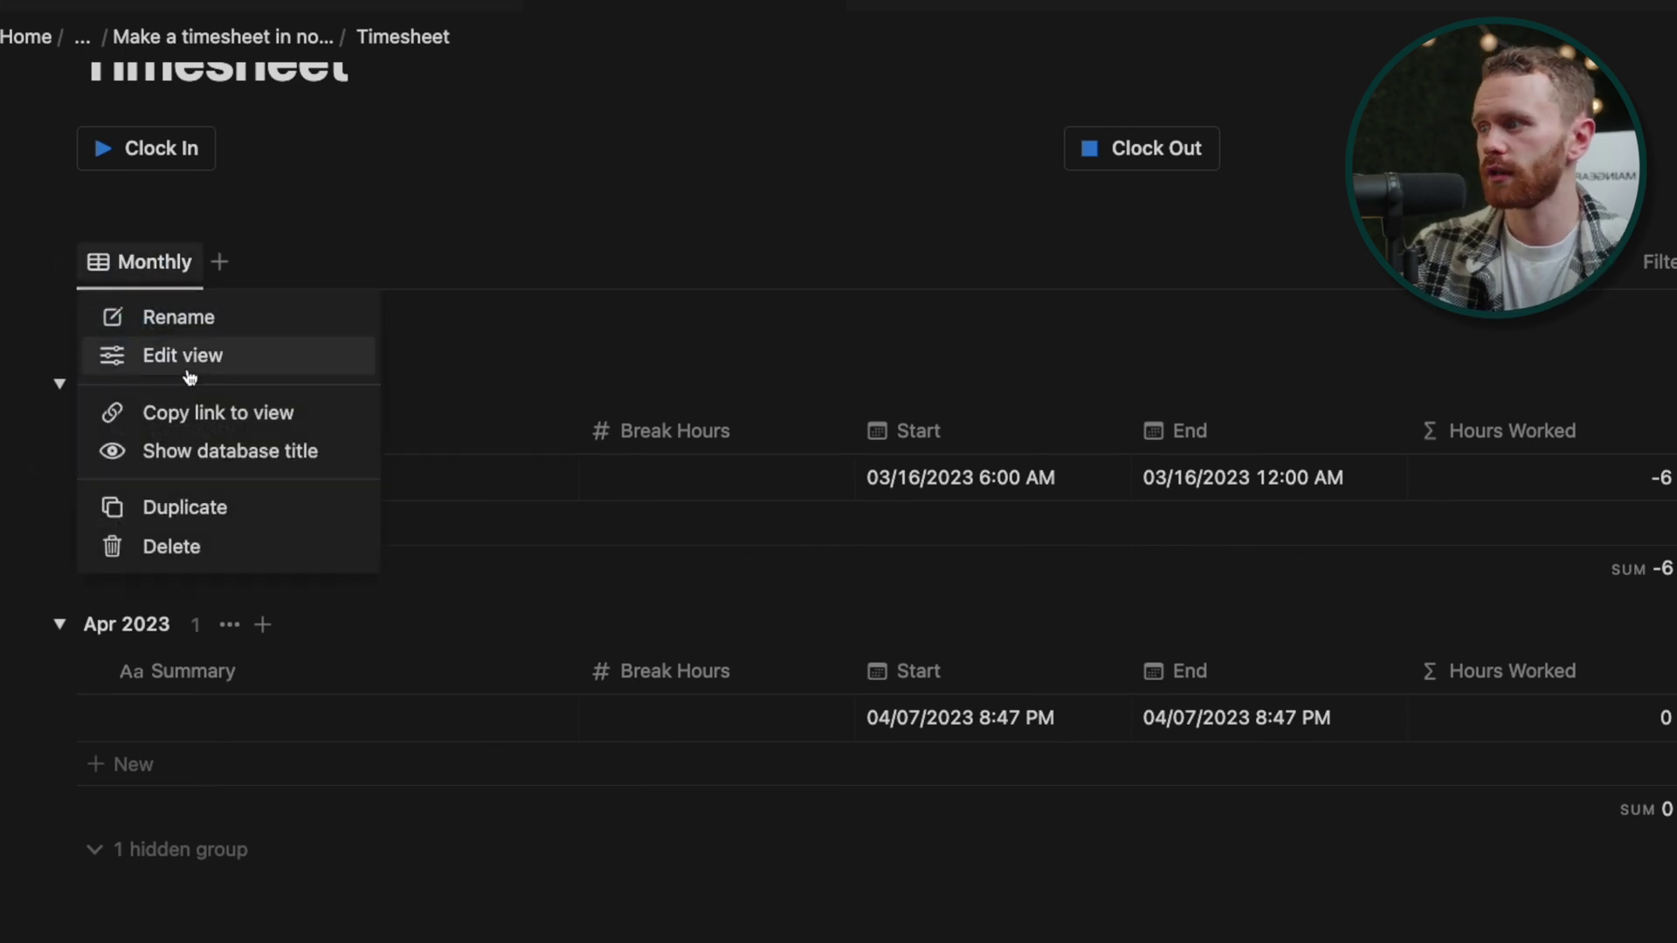
{"action": "left_click", "coordinate": [172, 505]}
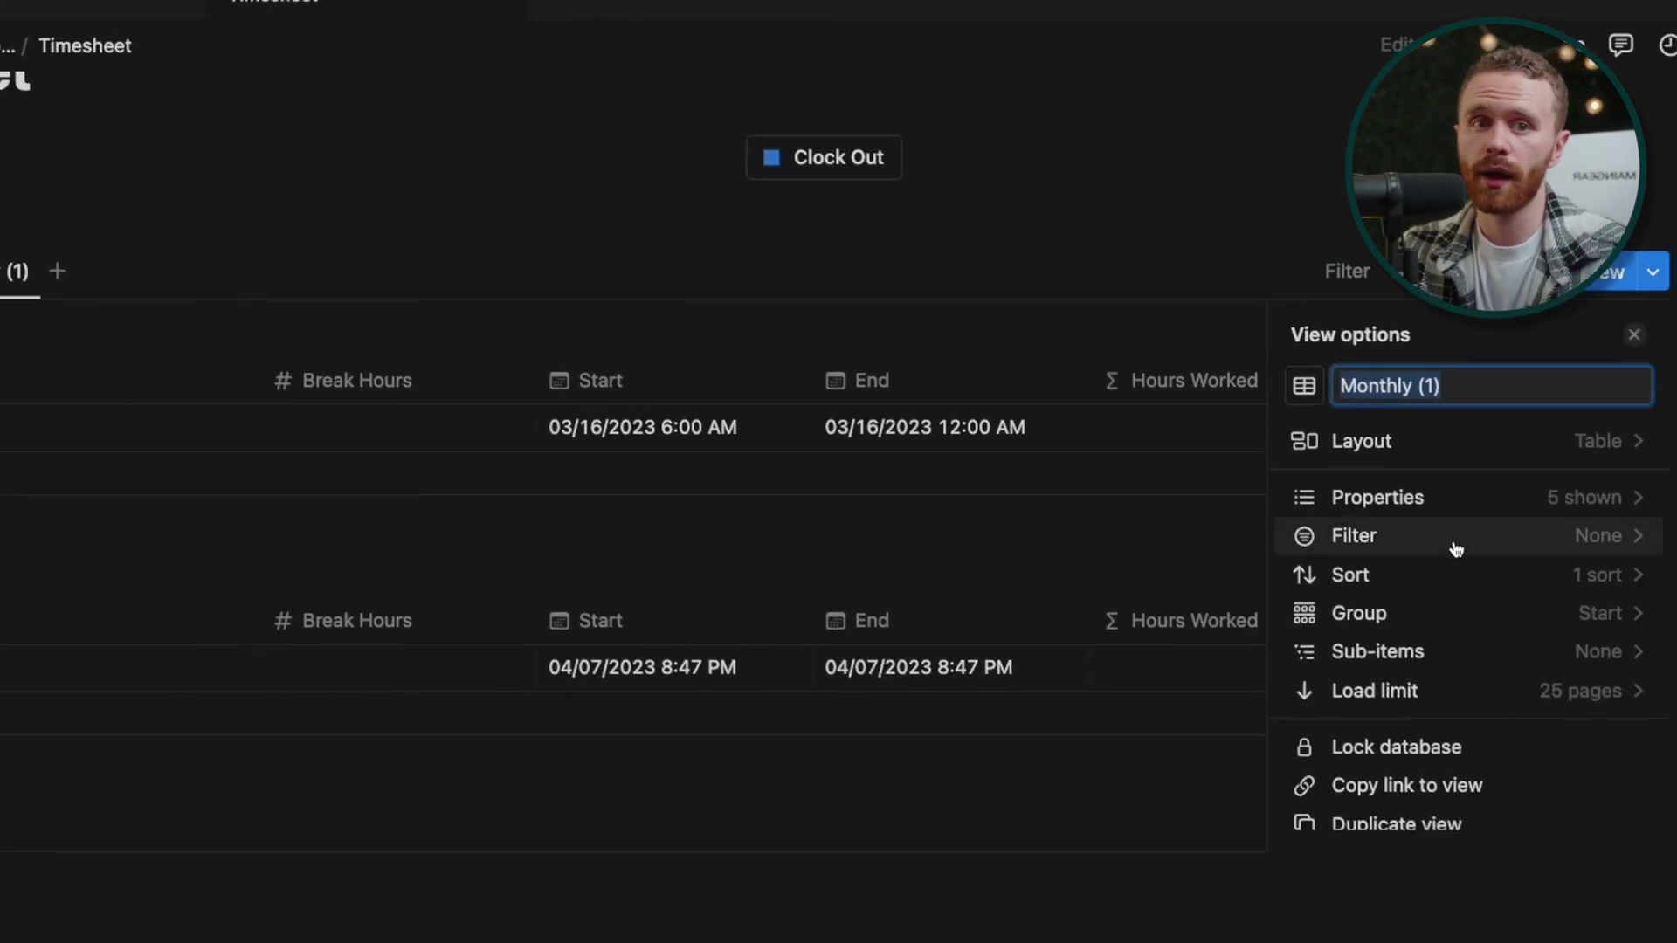
{"action": "left_click", "coordinate": [1434, 605]}
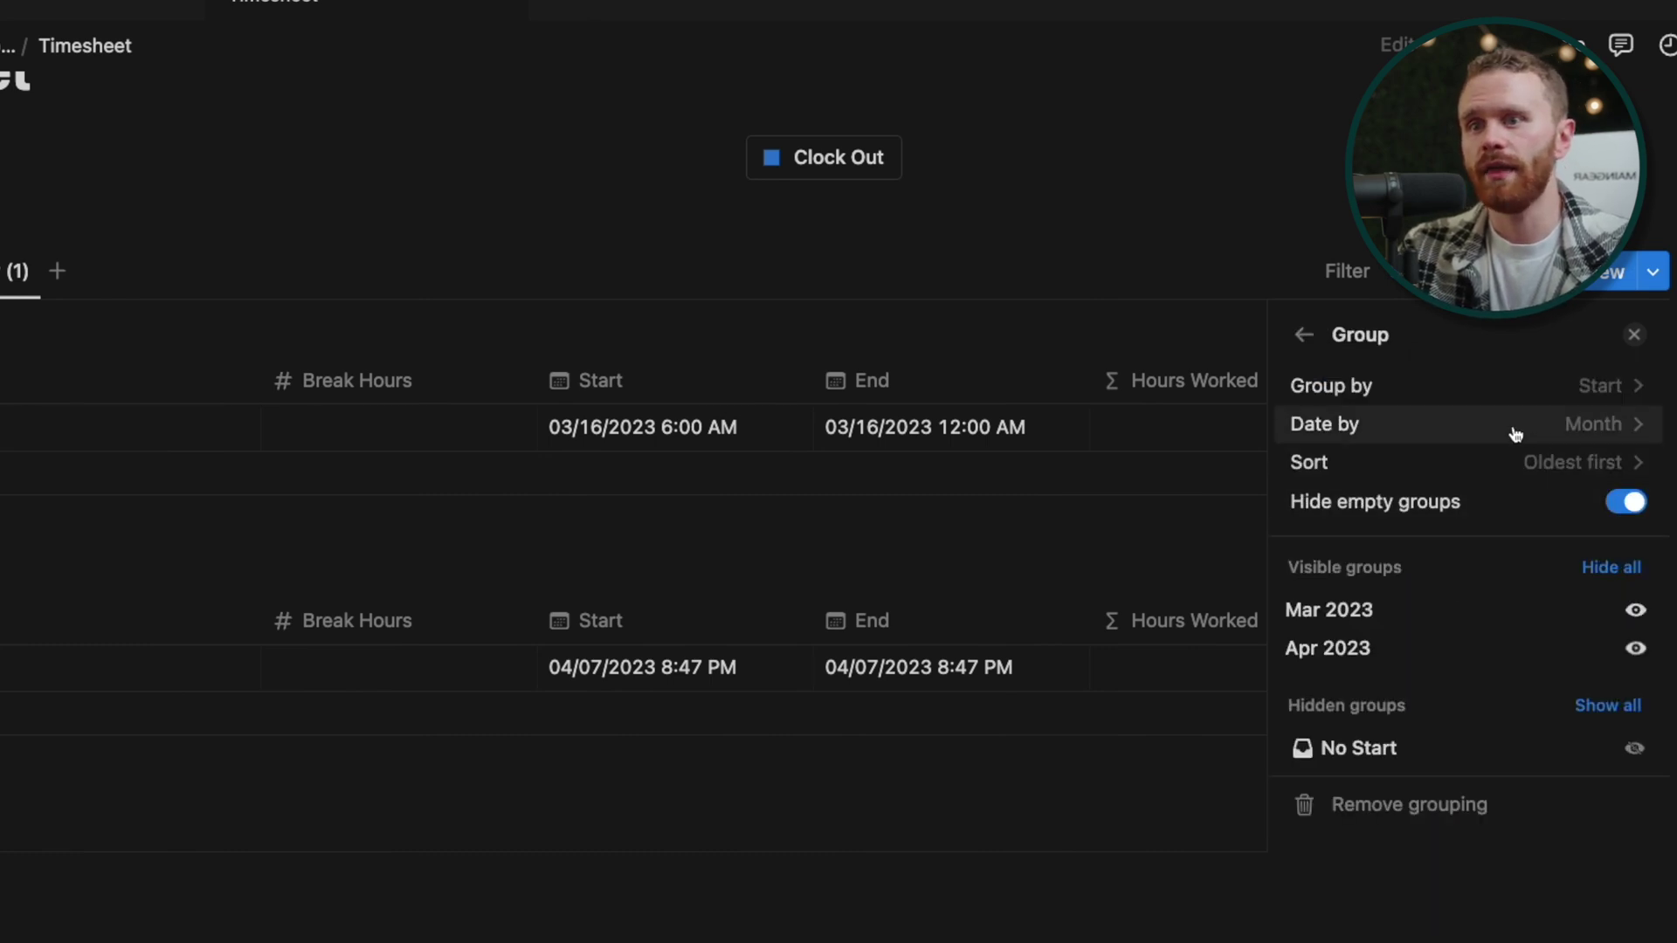
{"action": "left_click", "coordinate": [1524, 424]}
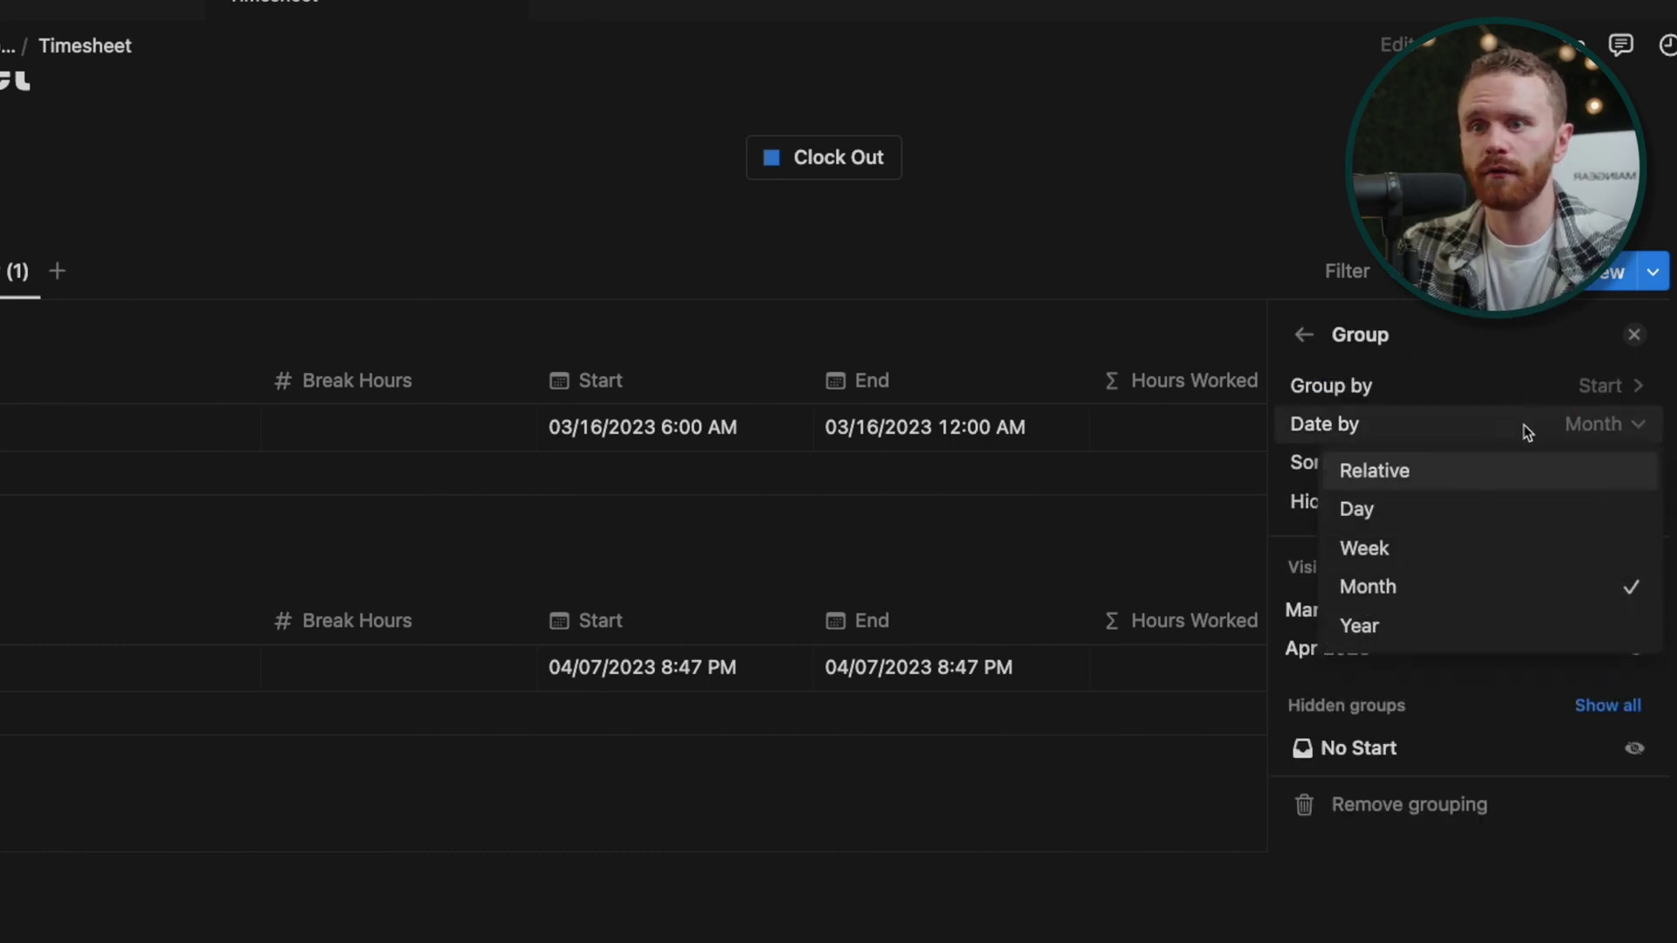
{"action": "left_click", "coordinate": [1468, 547]}
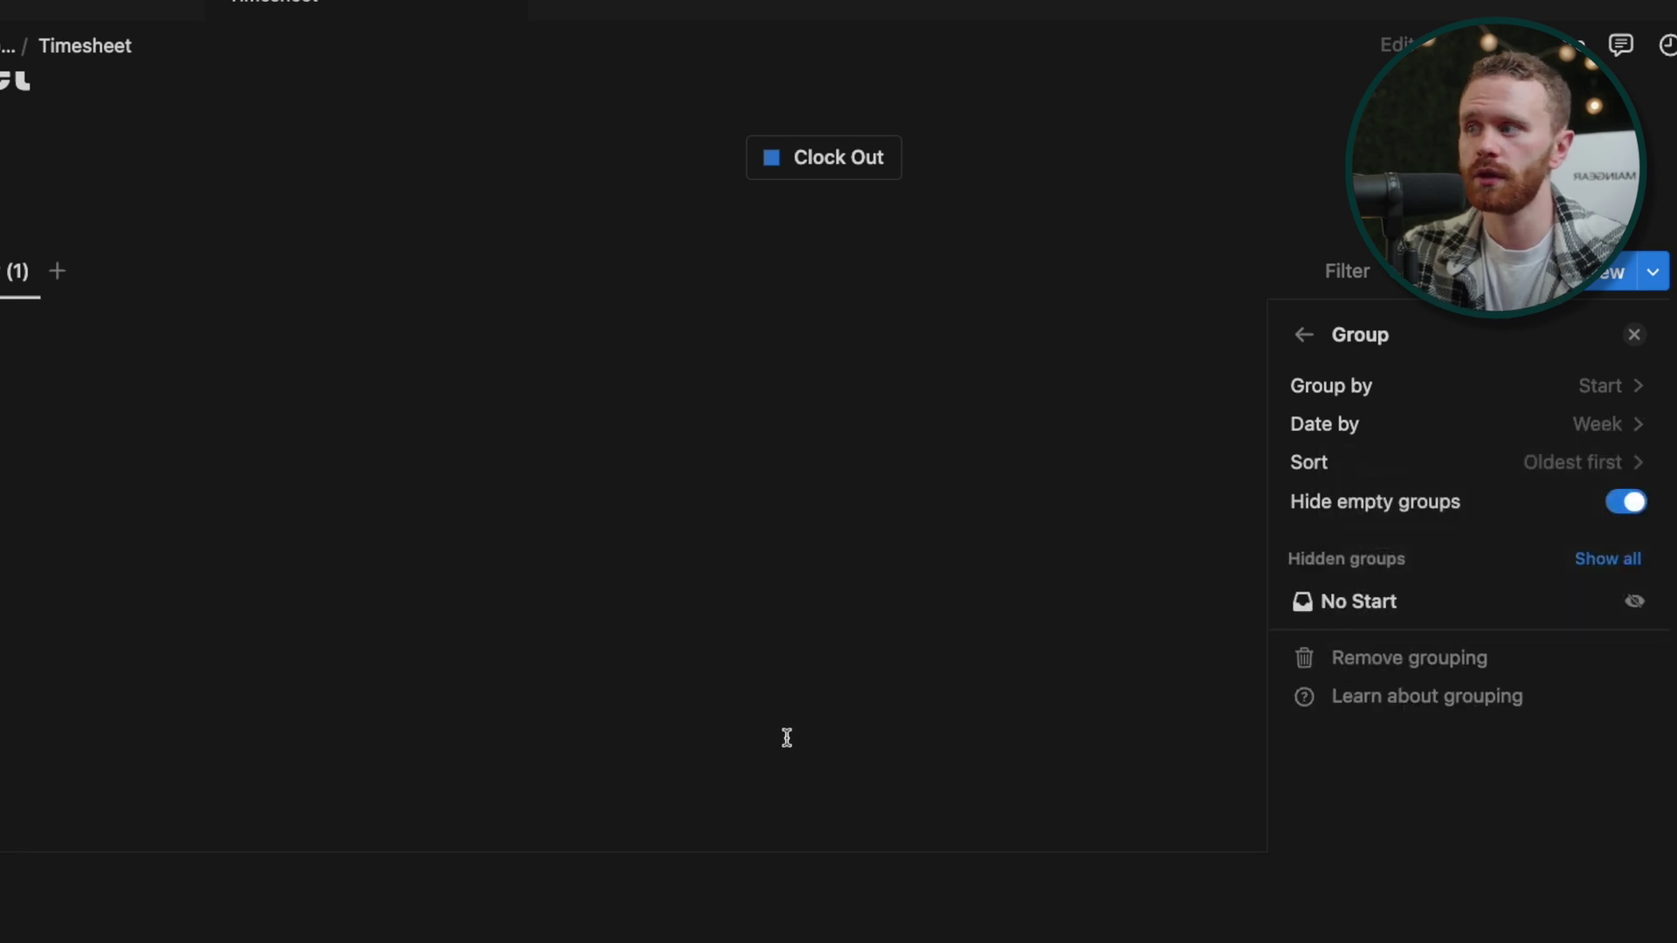
- Close the Group panel and return to the top of the weekly-grouped Timesheet page
{"action": "key", "text": "Escape"}
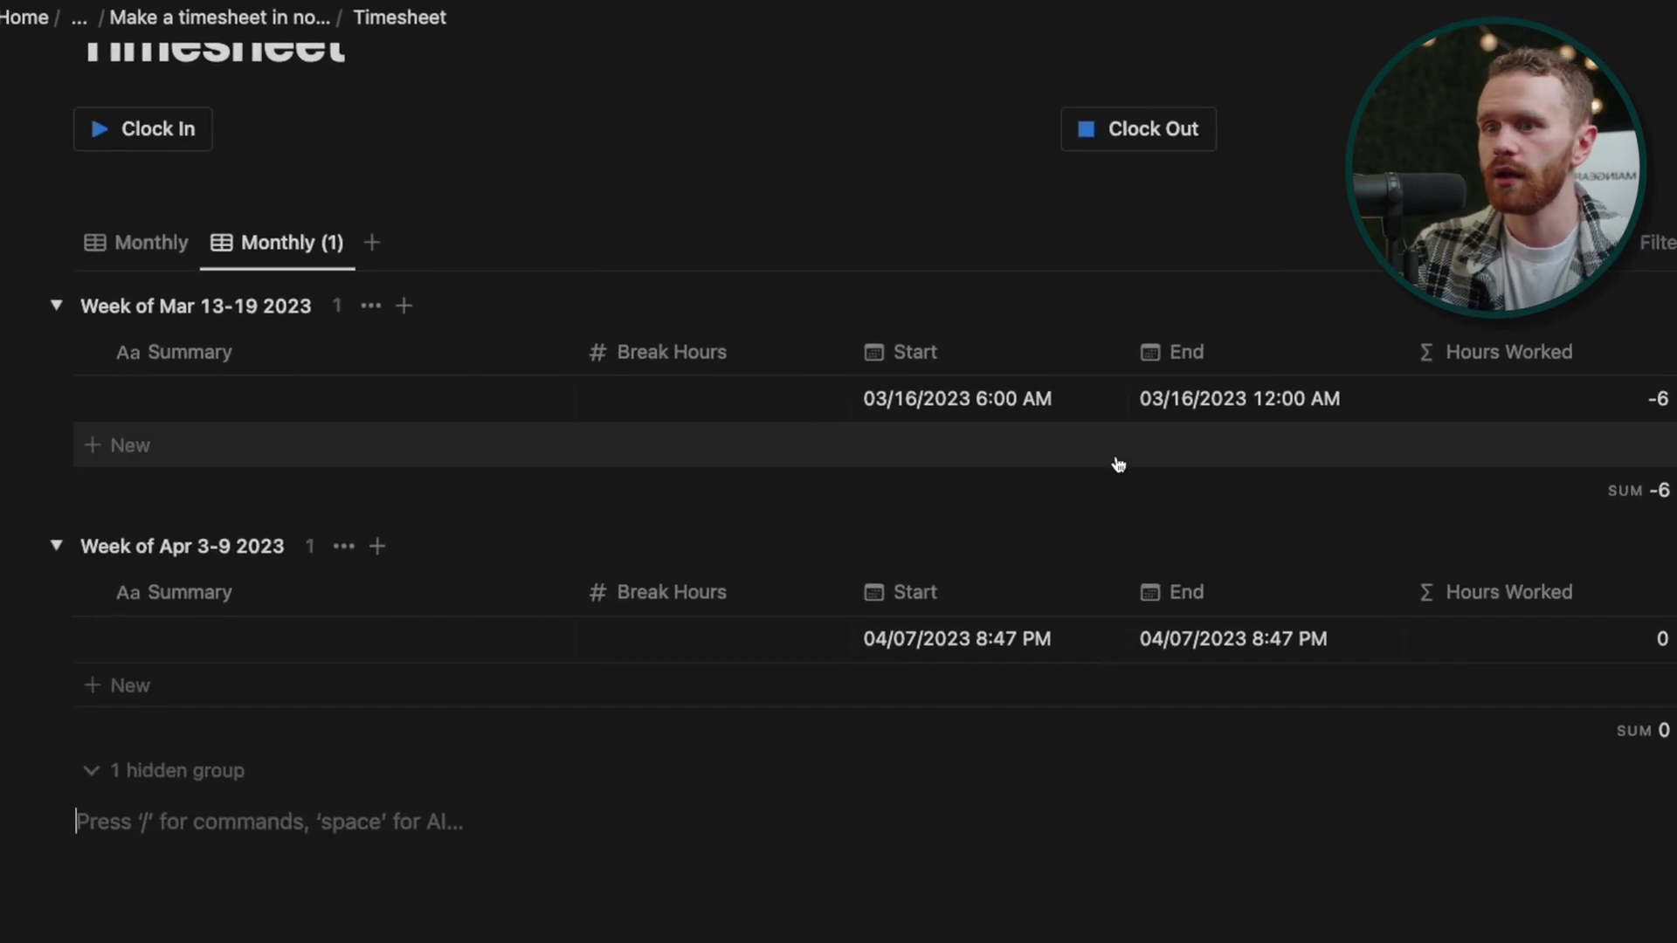
{"action": "scroll", "coordinate": [624, 78], "scroll_direction": "up", "scroll_amount": 3}
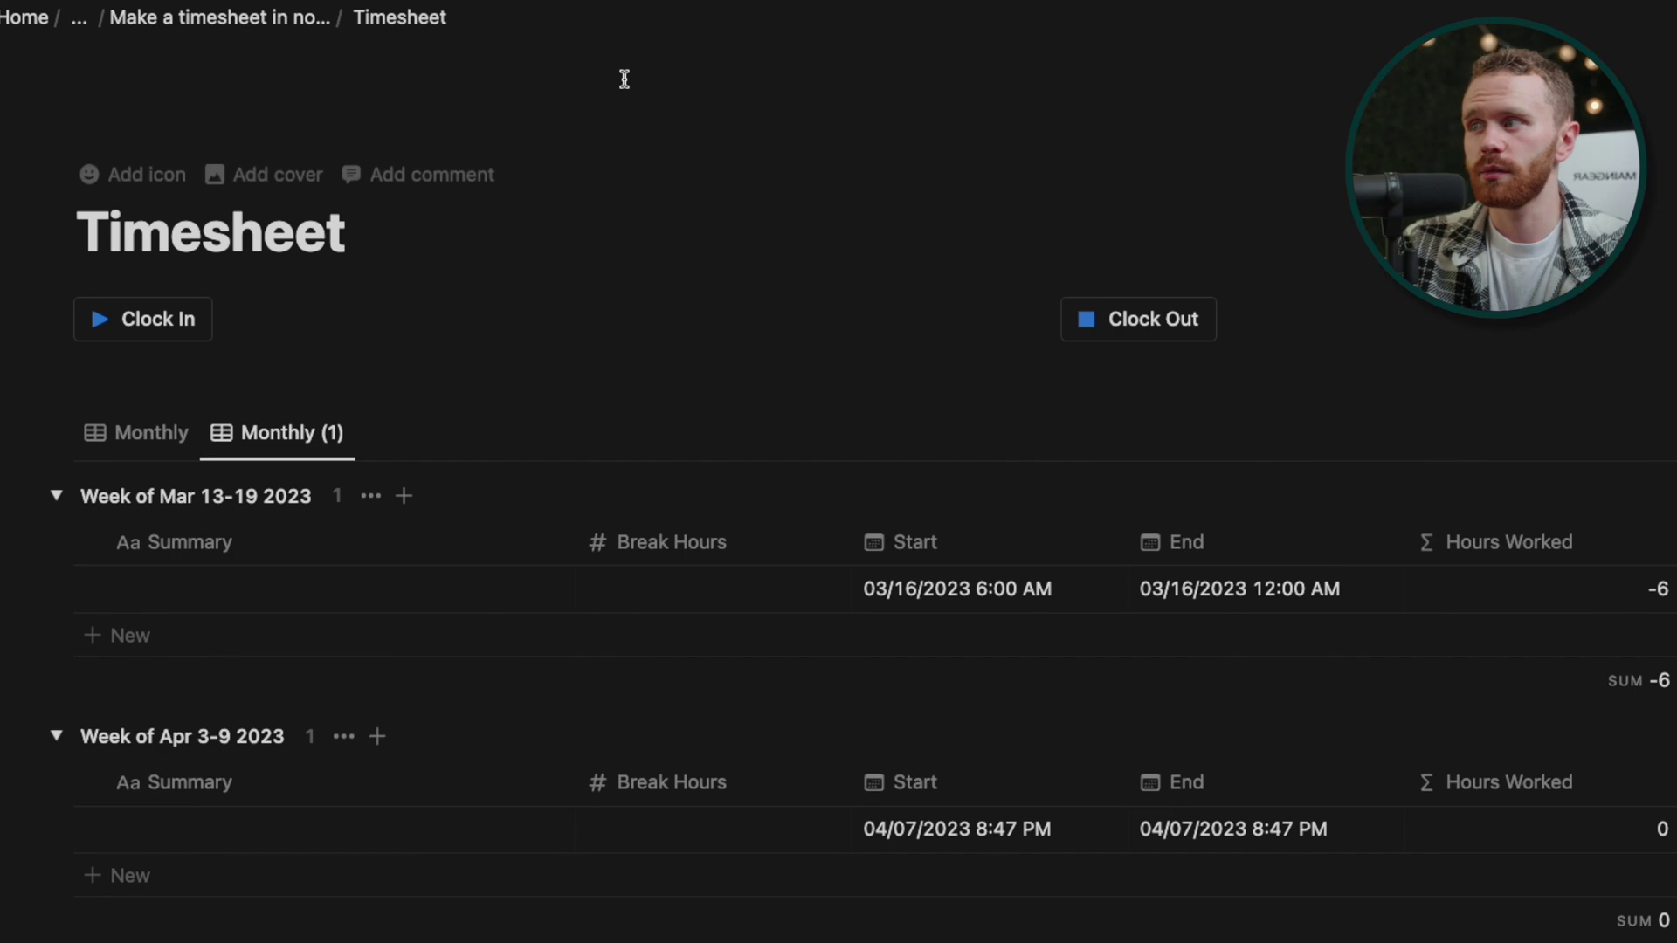